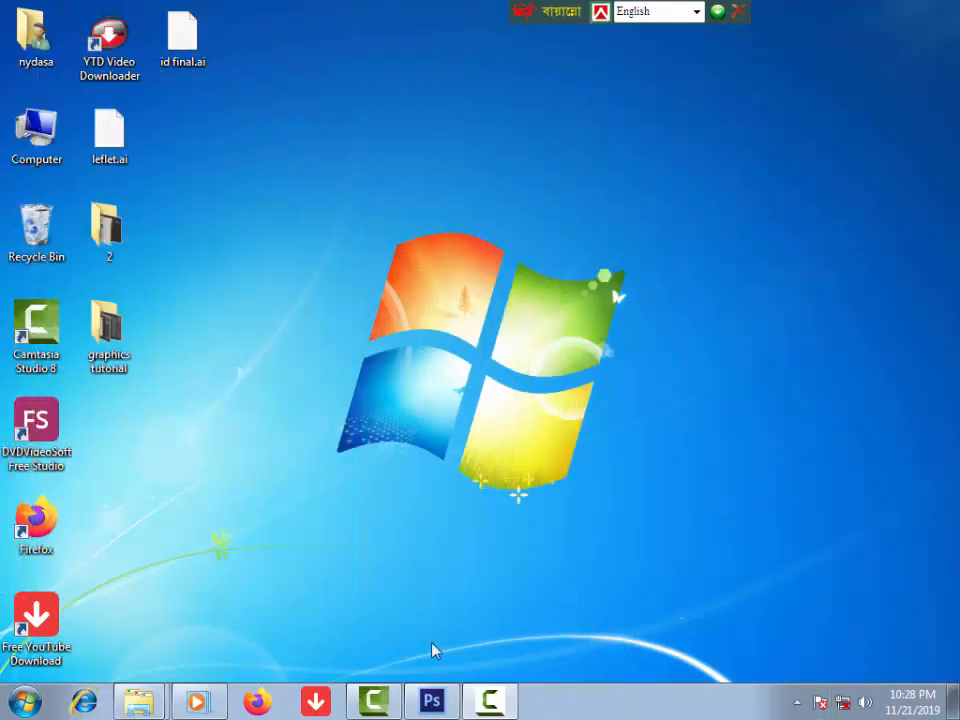
Step: Restore the open Photoshop window from the Windows taskbar
{"action": "left_click", "coordinate": [432, 701]}
Step: Create a new 3.5 × 2 inch, 300 pixels/inch document in CMYK Color mode
{"action": "left_click", "coordinate": [52, 12]}
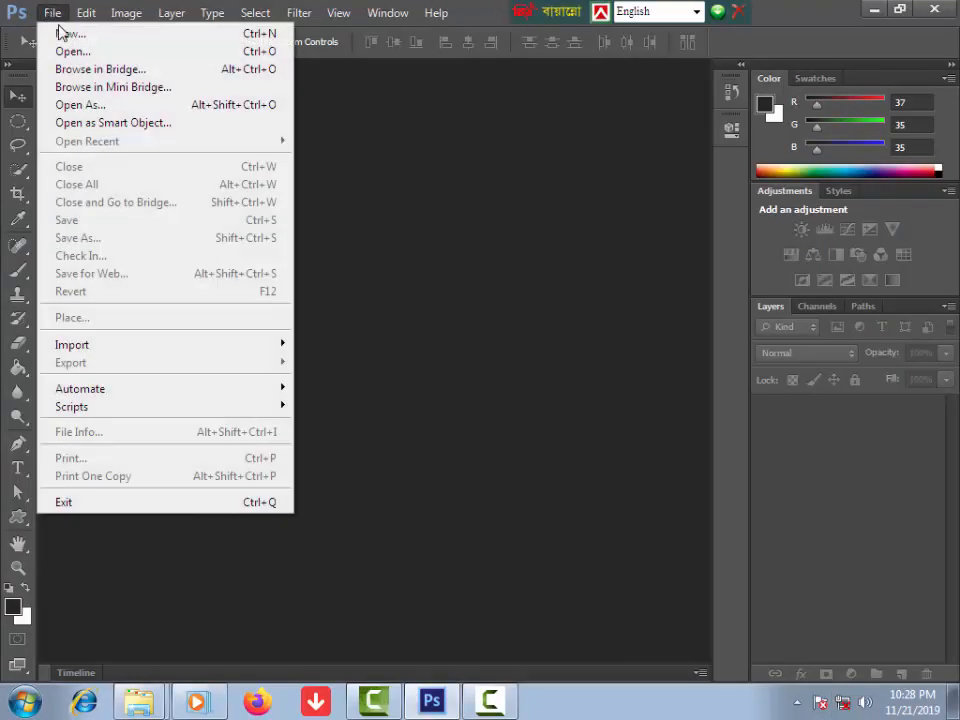
{"action": "left_click", "coordinate": [64, 34]}
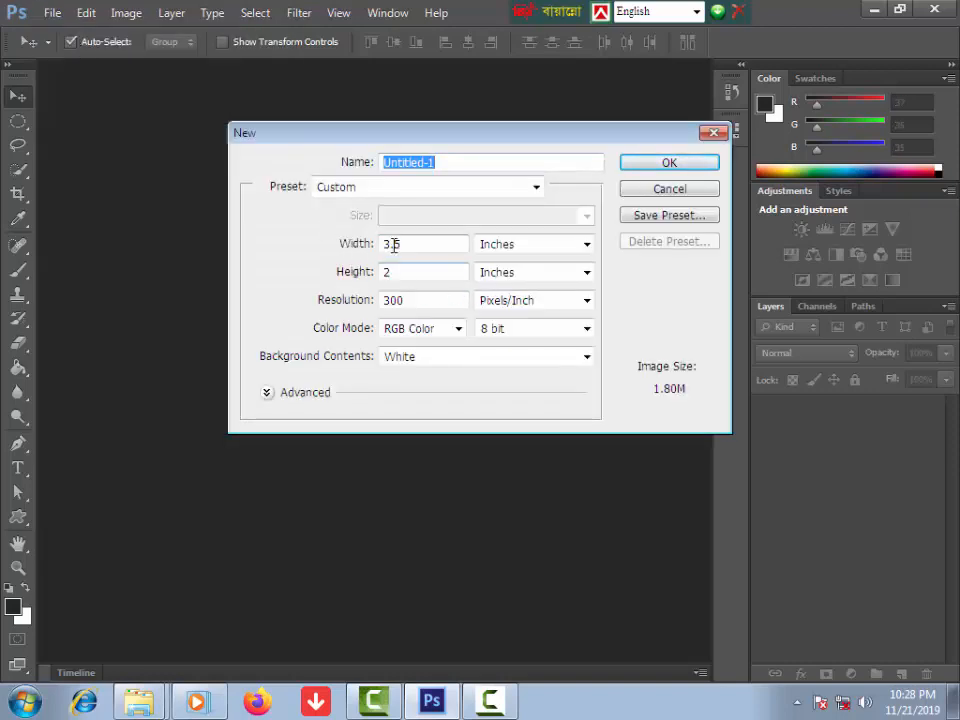
{"action": "left_click_drag", "start_coordinate": [410, 245], "coordinate": [330, 243]}
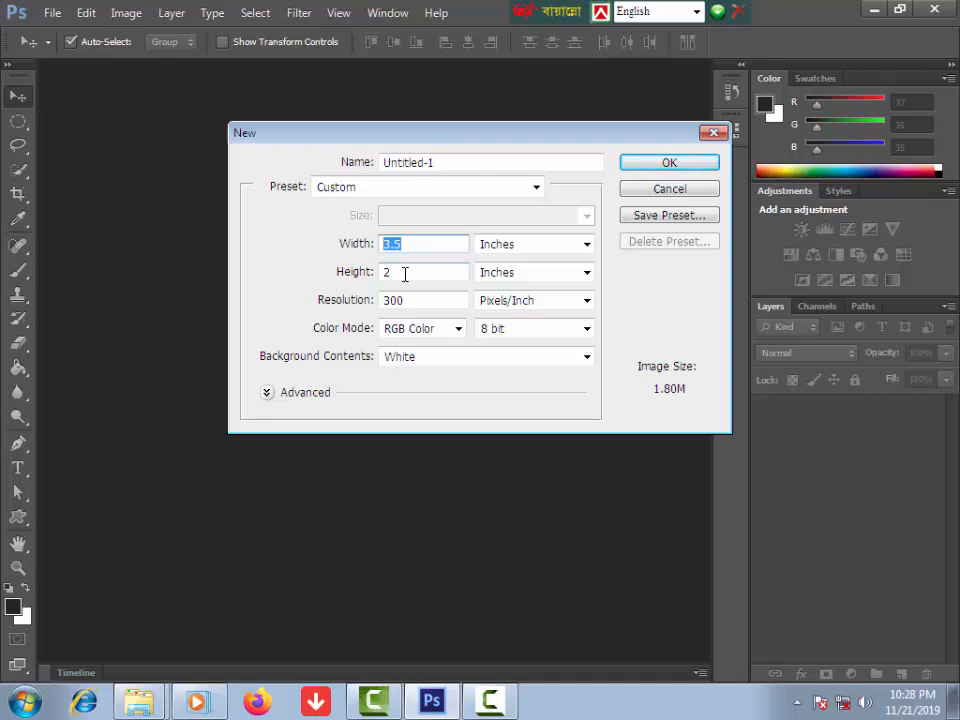
{"action": "left_click_drag", "start_coordinate": [405, 274], "coordinate": [363, 271]}
{"action": "left_click_drag", "start_coordinate": [427, 307], "coordinate": [340, 293]}
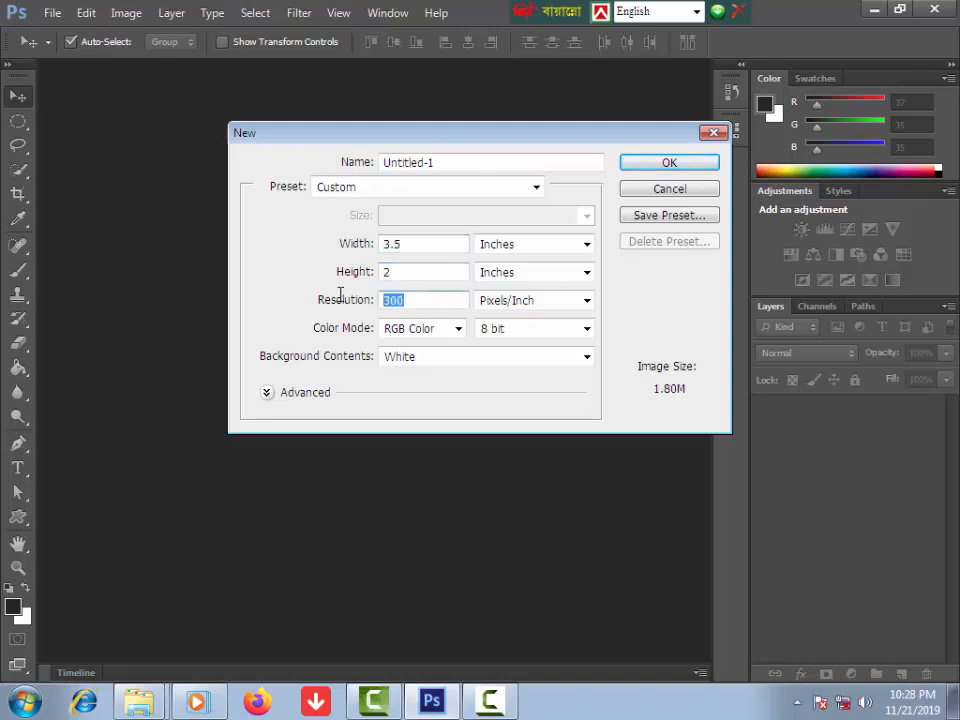
{"action": "left_click", "coordinate": [459, 332]}
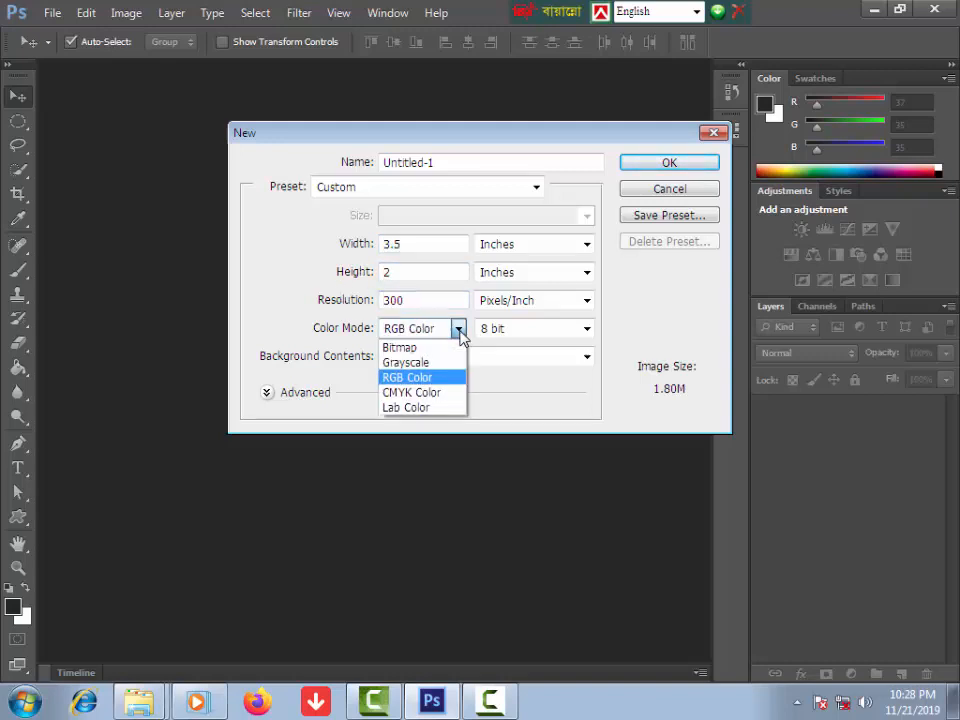
{"action": "left_click", "coordinate": [428, 393]}
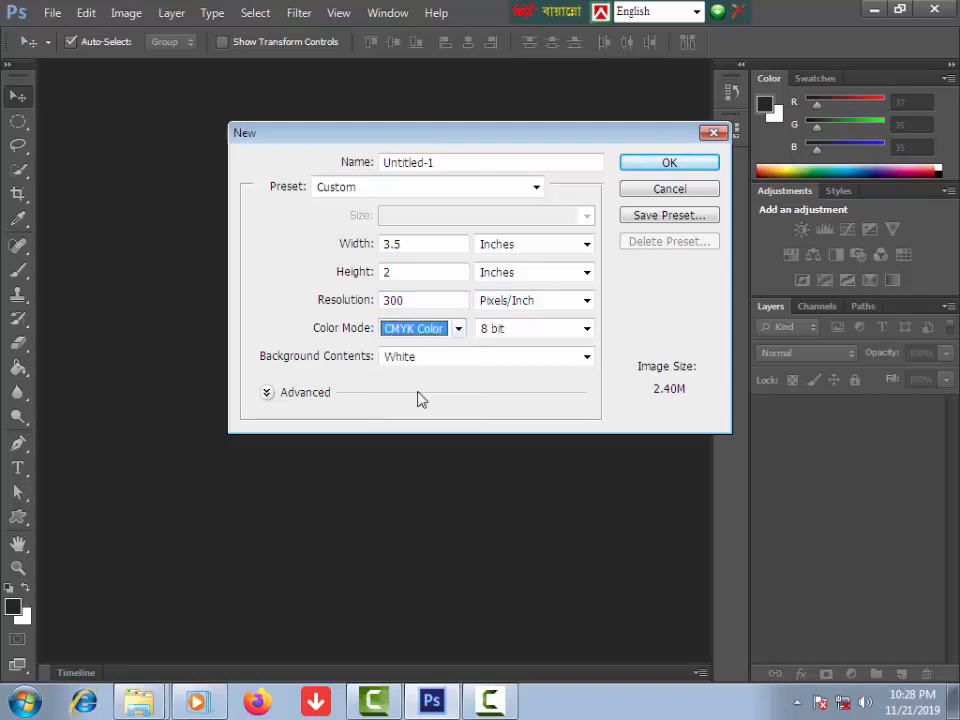
{"action": "left_click", "coordinate": [657, 166]}
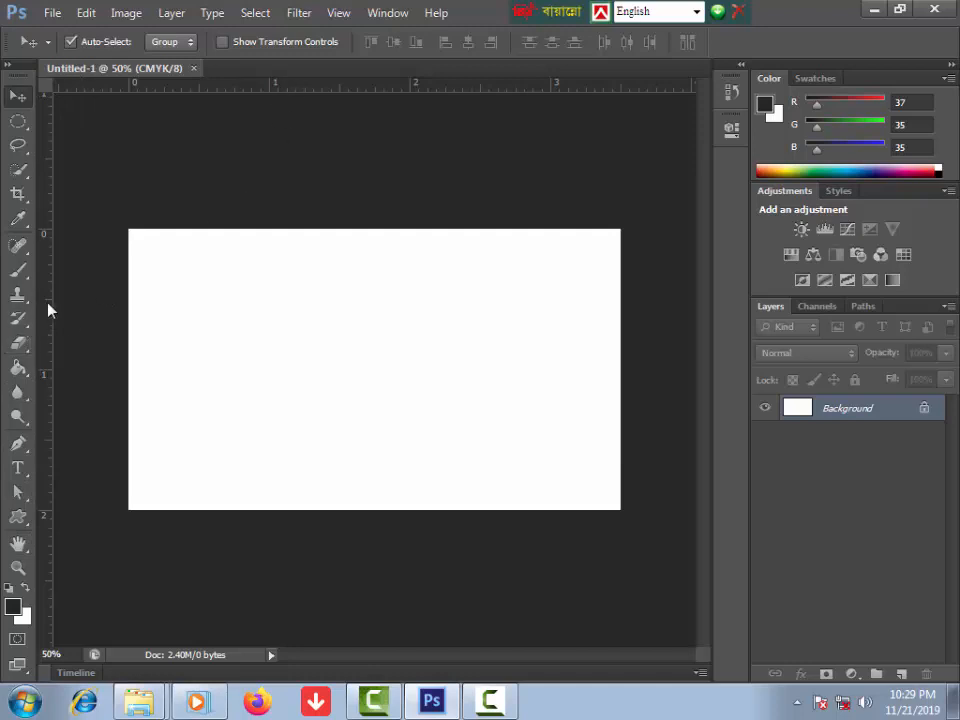
Step: Place guides on the left, top, right and bottom edges of the card
{"action": "left_click_drag", "start_coordinate": [49, 310], "coordinate": [130, 311]}
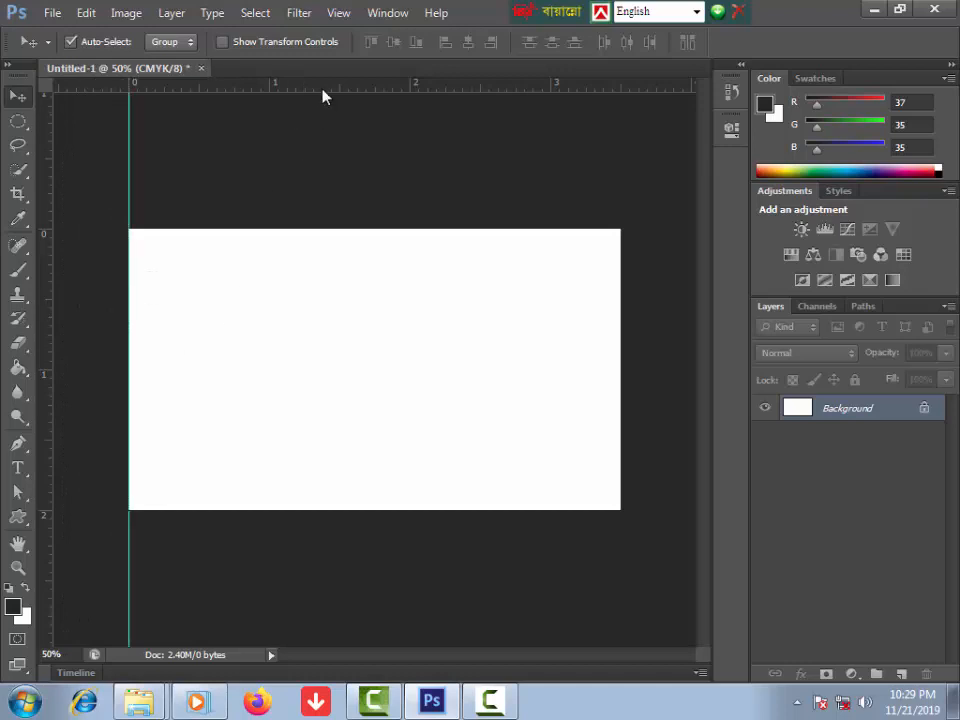
{"action": "left_click_drag", "start_coordinate": [322, 96], "coordinate": [326, 229]}
{"action": "left_click_drag", "start_coordinate": [43, 317], "coordinate": [620, 364]}
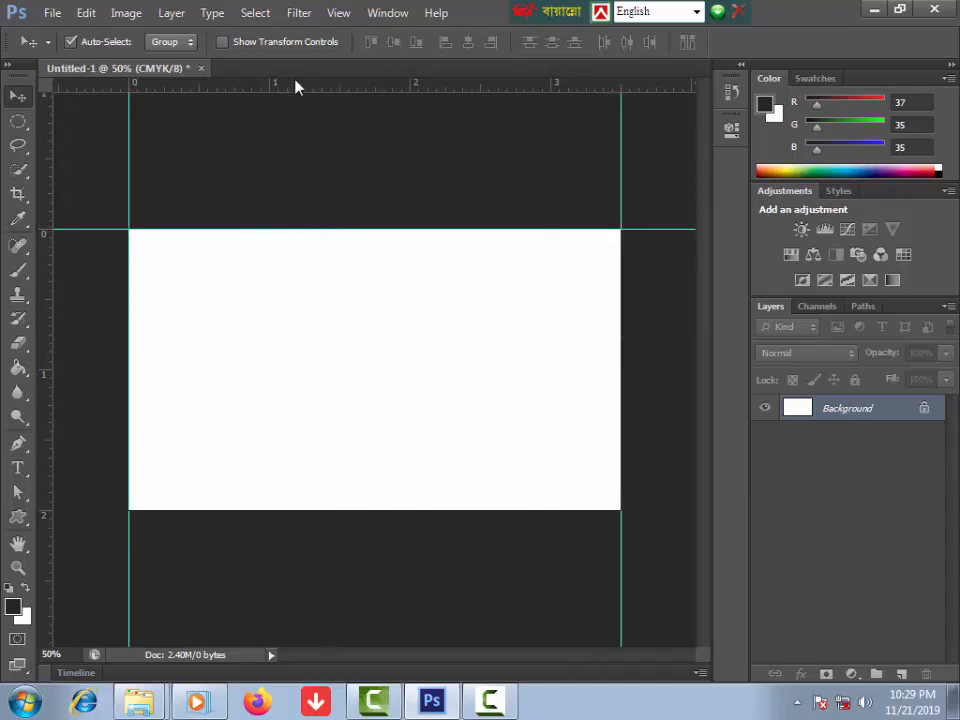
{"action": "left_click_drag", "start_coordinate": [295, 87], "coordinate": [354, 510]}
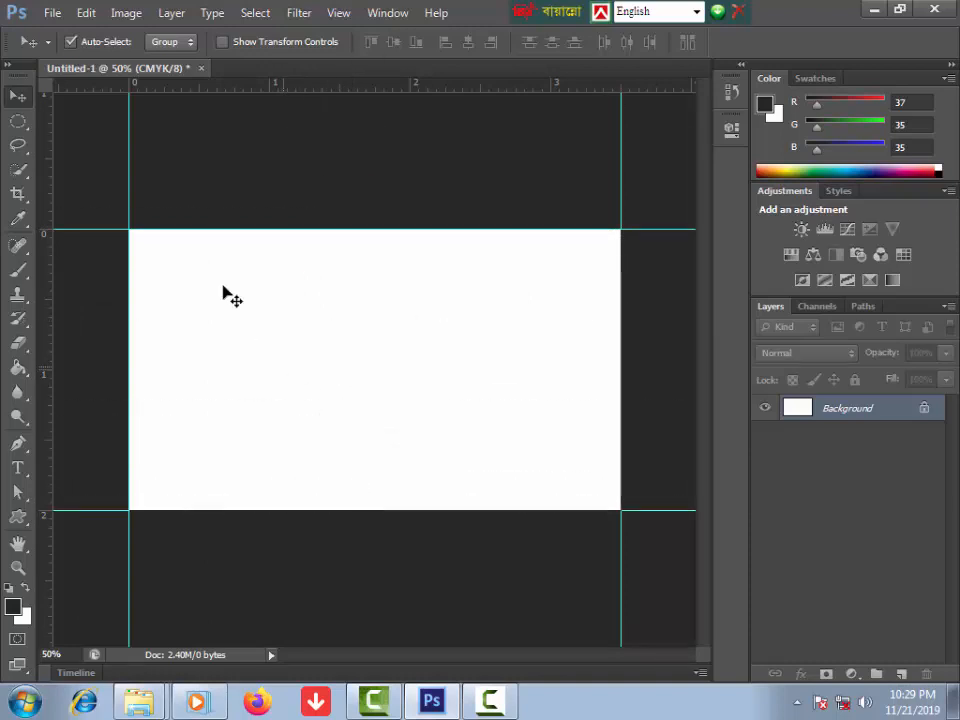
Step: Enlarge the canvas by 0.25 inch in width and height through Canvas Size
{"action": "left_click", "coordinate": [127, 14]}
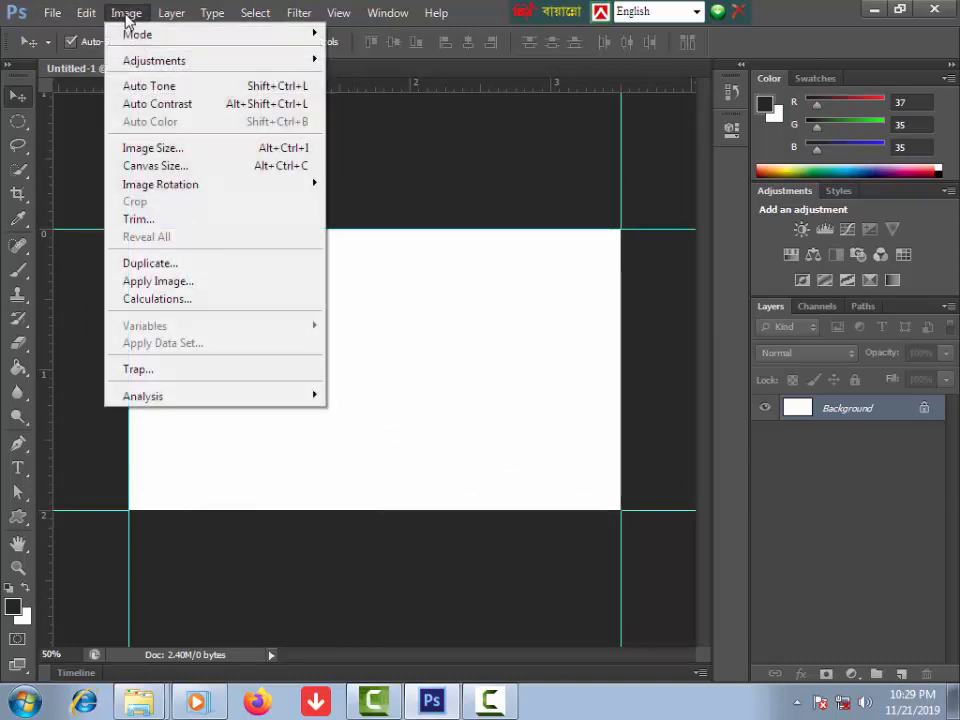
{"action": "left_click", "coordinate": [170, 168]}
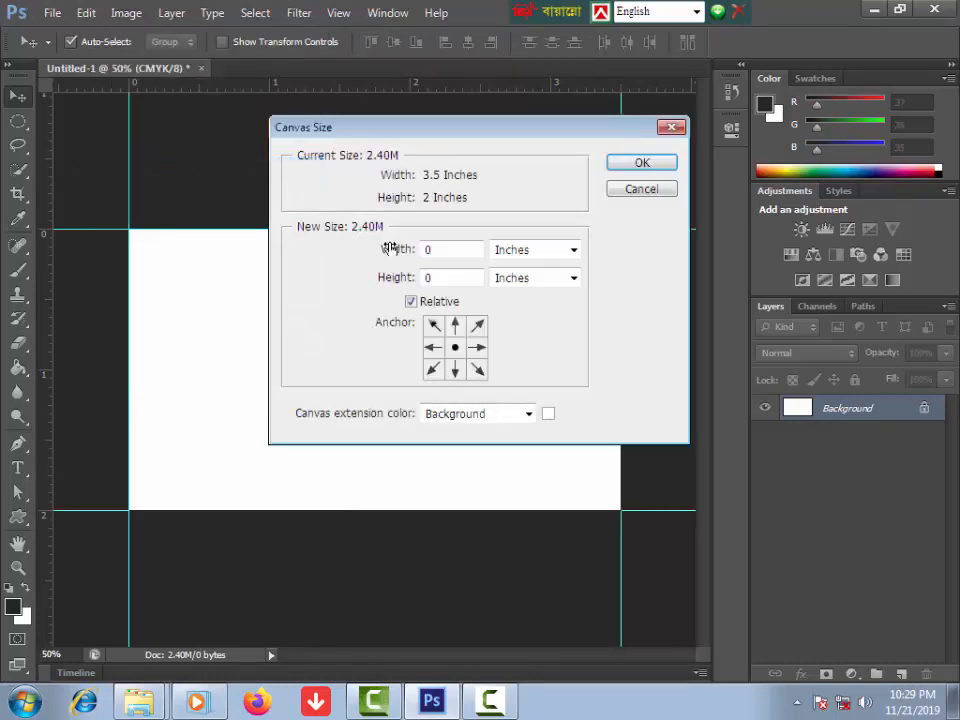
{"action": "double_click", "coordinate": [452, 251]}
{"action": "type", "text": ".25"}
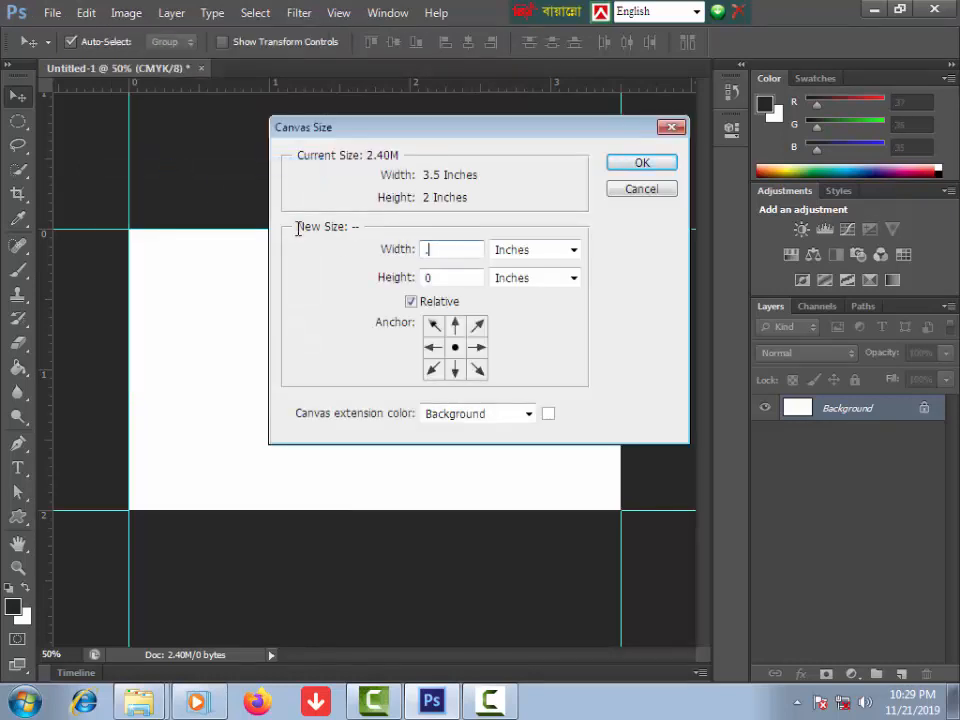
{"action": "double_click", "coordinate": [446, 277]}
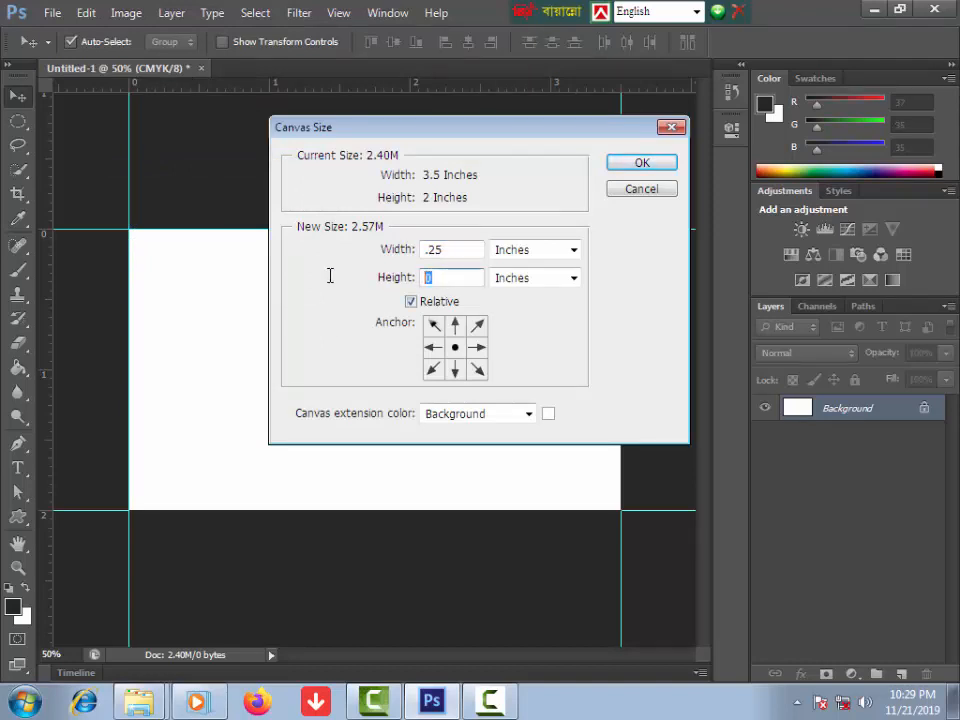
{"action": "type", "text": ".25"}
{"action": "left_click", "coordinate": [647, 167]}
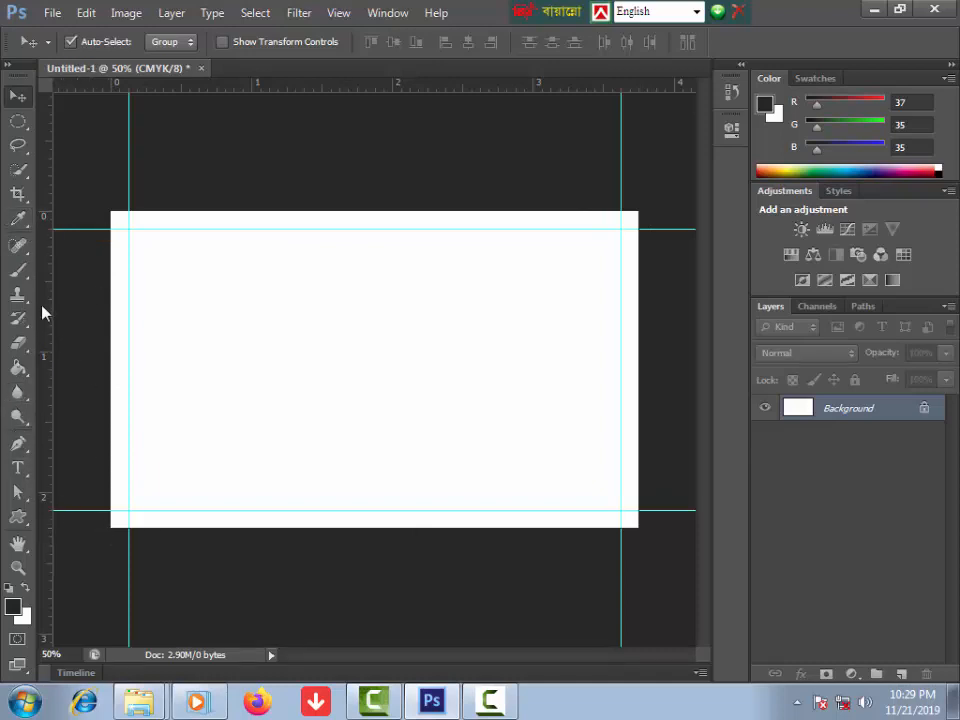
Step: Add guides at the left, top, bottom and right edges of the enlarged canvas
{"action": "left_click_drag", "start_coordinate": [43, 290], "coordinate": [111, 296]}
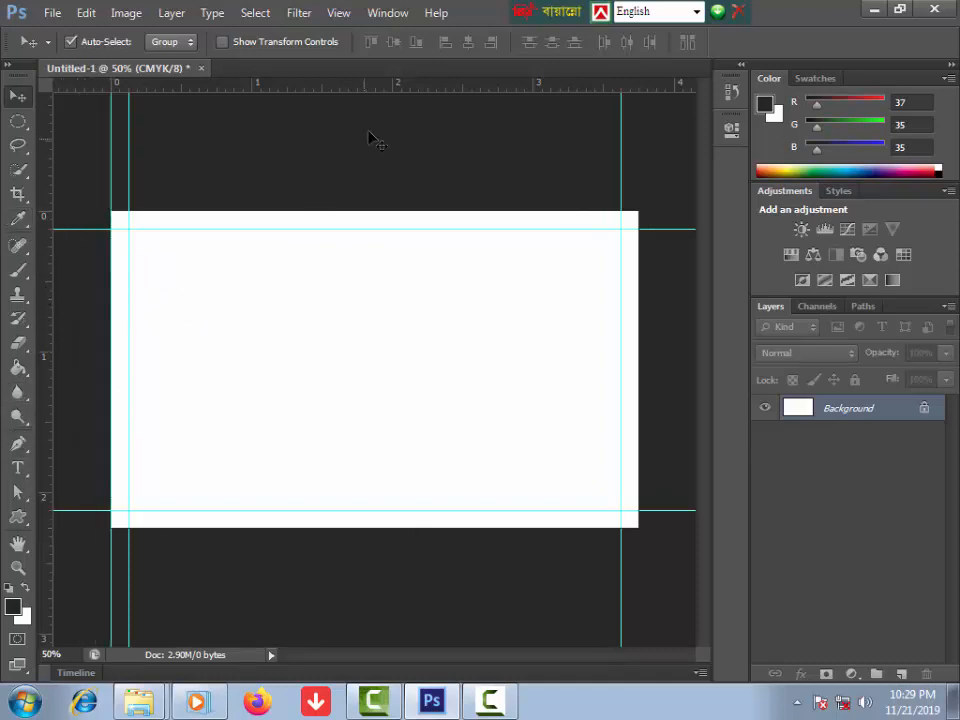
{"action": "left_click_drag", "start_coordinate": [400, 85], "coordinate": [404, 208]}
{"action": "left_click_drag", "start_coordinate": [411, 86], "coordinate": [422, 526]}
{"action": "left_click_drag", "start_coordinate": [47, 317], "coordinate": [638, 392]}
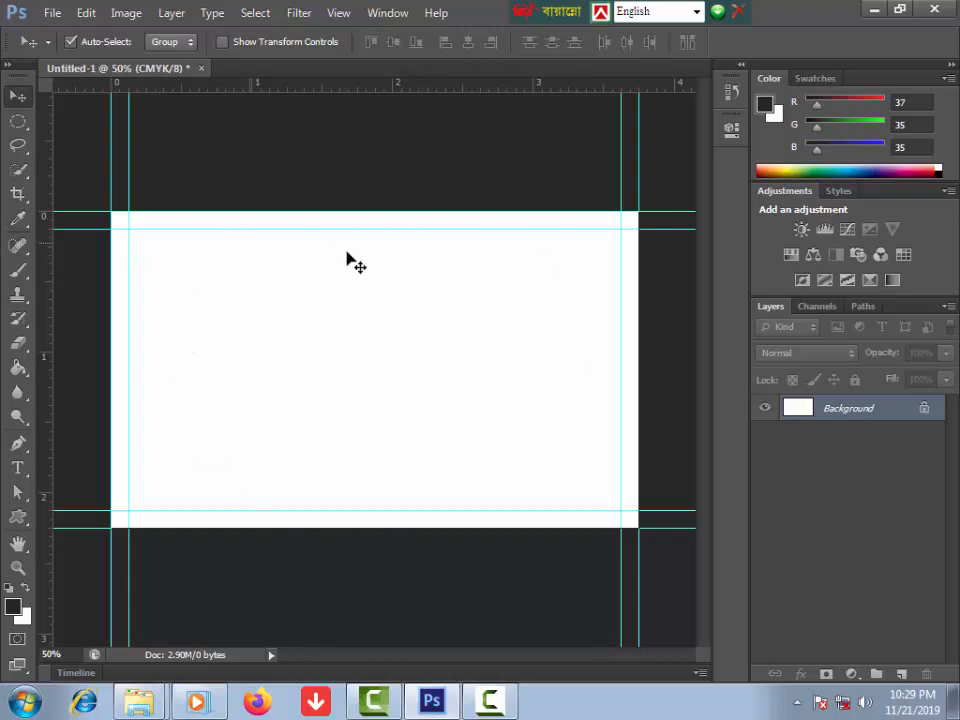
Step: Draw a small square selection and use it to set inset guides at the top-left
{"action": "left_click", "coordinate": [17, 122]}
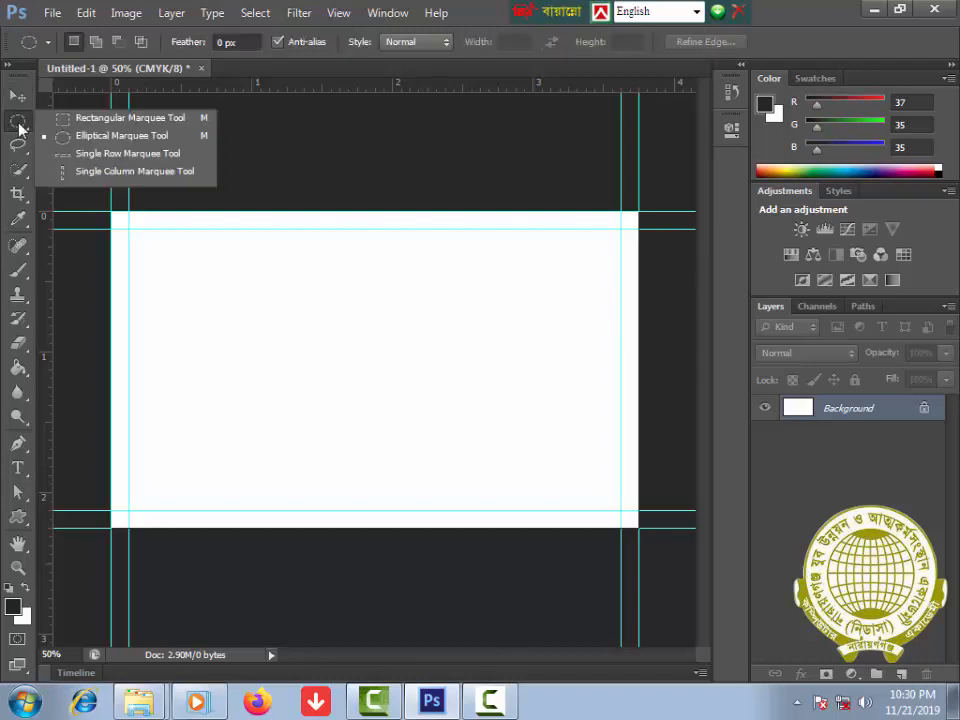
{"action": "left_click", "coordinate": [96, 120]}
{"action": "left_click_drag", "start_coordinate": [112, 206], "coordinate": [128, 223]}
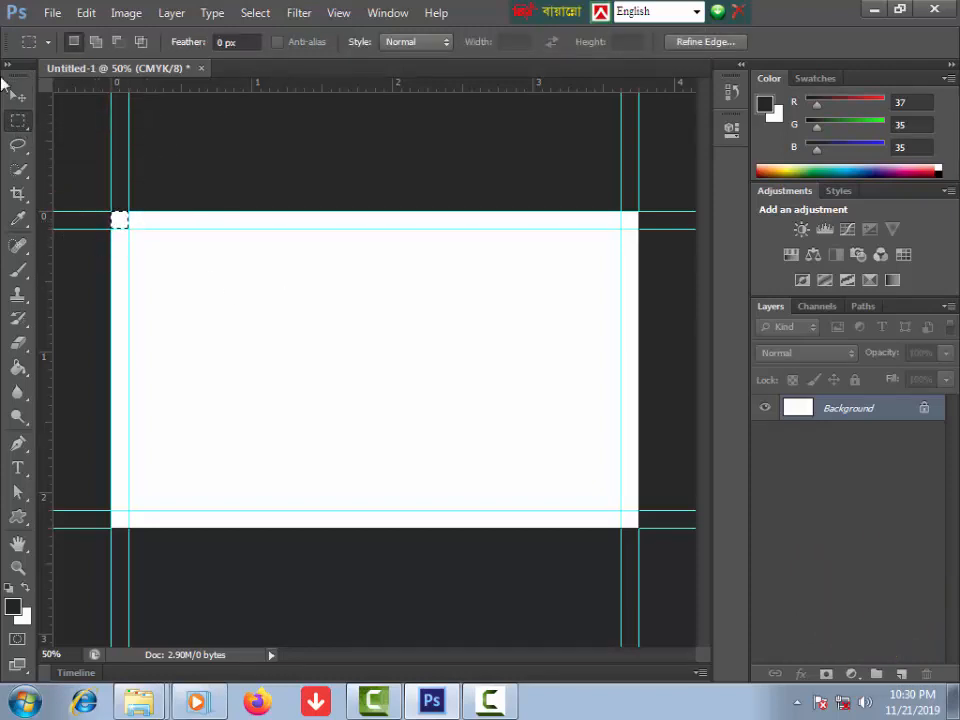
{"action": "left_click", "coordinate": [17, 95]}
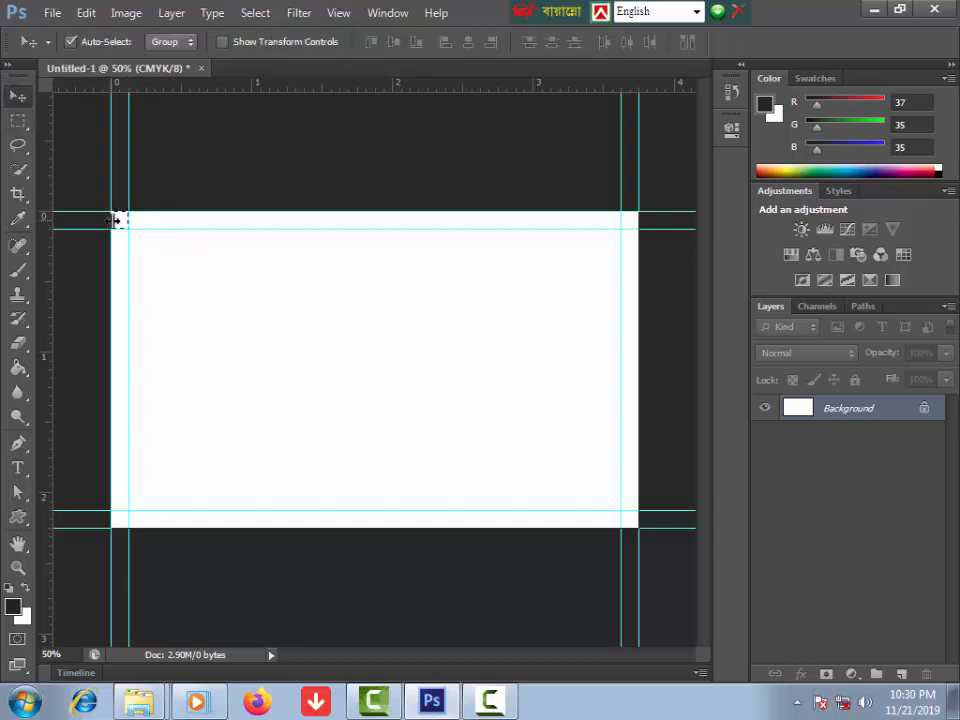
{"action": "left_click_drag", "start_coordinate": [115, 220], "coordinate": [139, 249]}
{"action": "left_click_drag", "start_coordinate": [47, 284], "coordinate": [146, 294]}
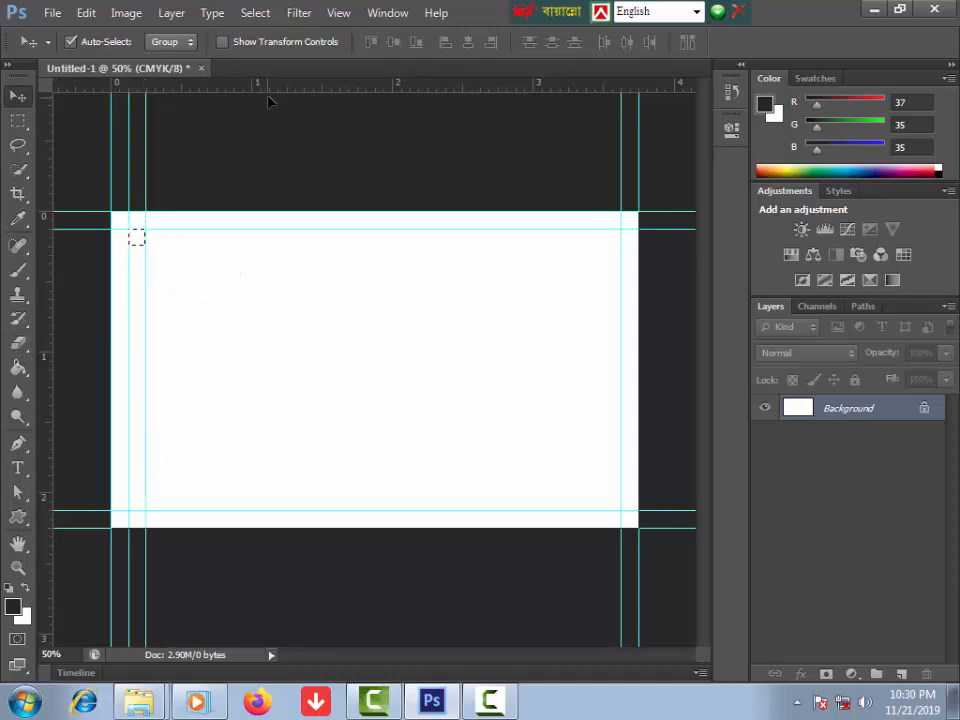
{"action": "left_click_drag", "start_coordinate": [283, 92], "coordinate": [284, 248]}
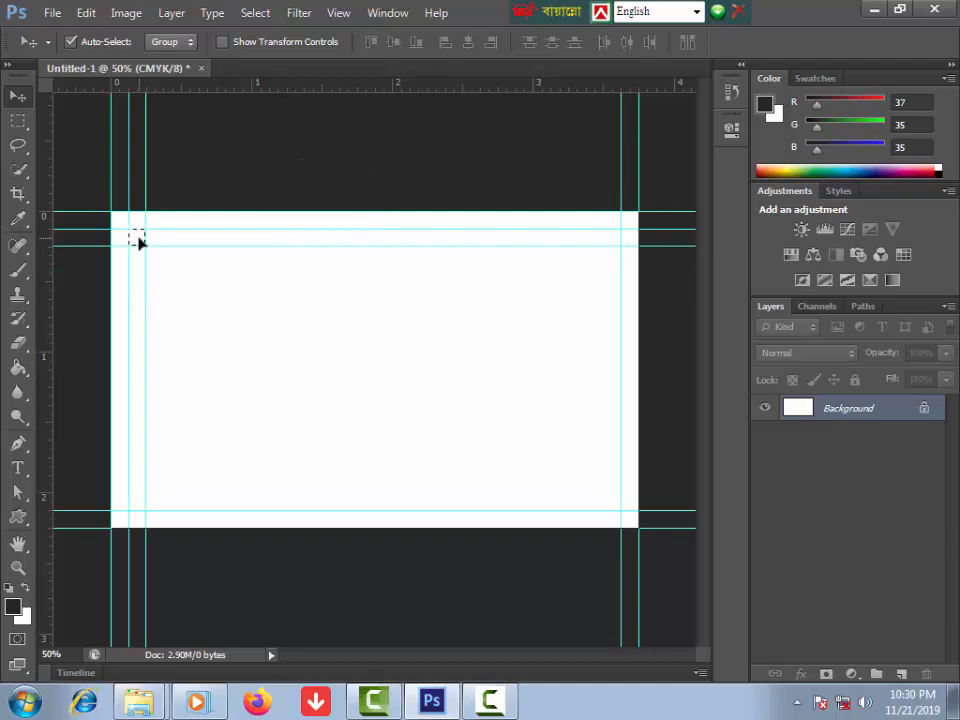
Step: Move the square to the right and bottom corners and add matching inset guides
{"action": "left_click_drag", "start_coordinate": [138, 242], "coordinate": [613, 240]}
{"action": "left_click_drag", "start_coordinate": [43, 304], "coordinate": [608, 352]}
{"action": "left_click_drag", "start_coordinate": [611, 238], "coordinate": [611, 500]}
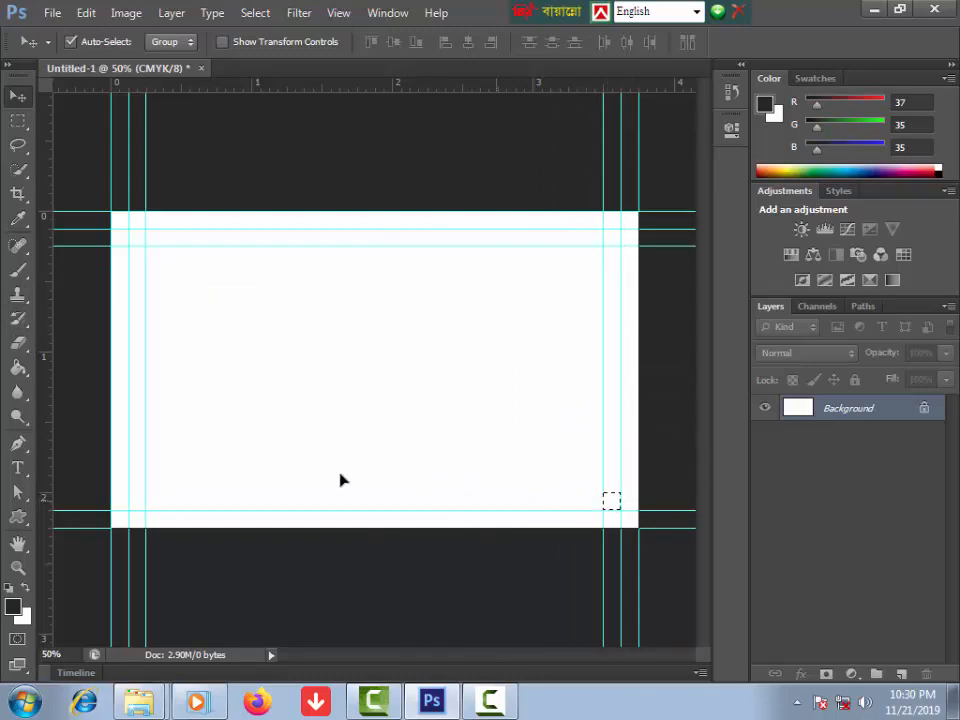
{"action": "left_click_drag", "start_coordinate": [365, 88], "coordinate": [416, 500]}
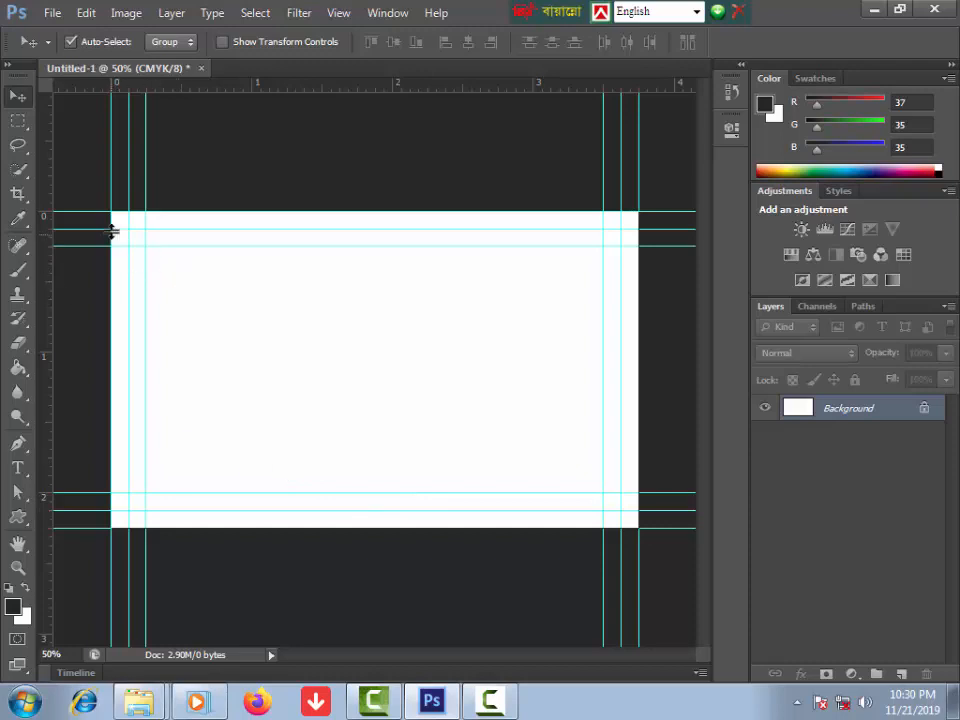
Step: Clear the leftover small selections and return to the Move tool
{"action": "key", "text": "m"}
{"action": "left_click_drag", "start_coordinate": [110, 253], "coordinate": [601, 287]}
{"action": "left_click", "coordinate": [145, 260]}
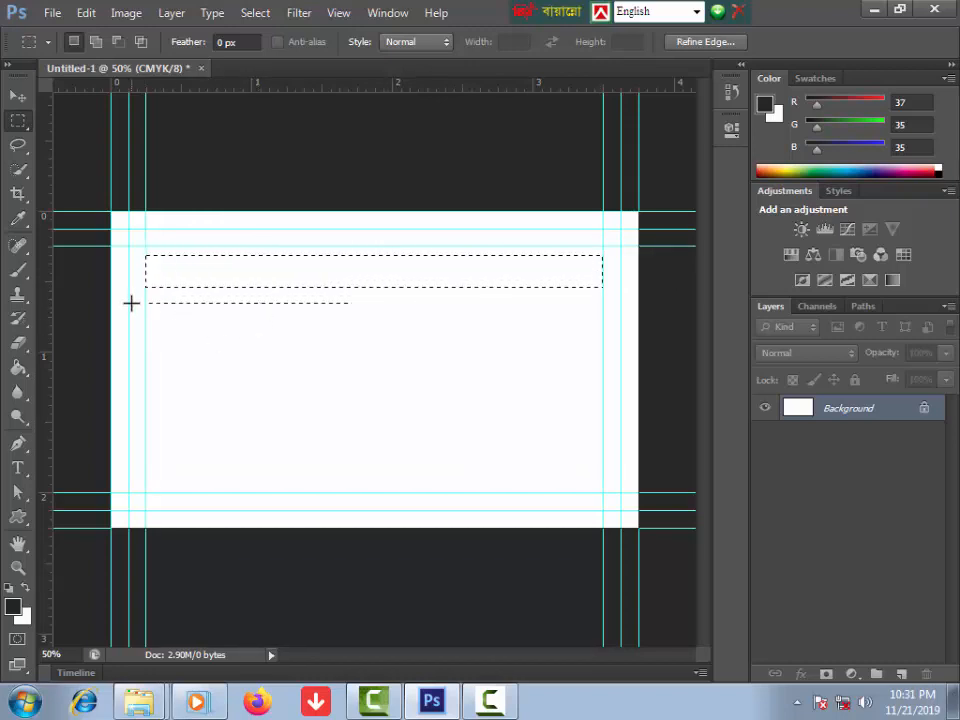
{"action": "mouse_move", "coordinate": [129, 280]}
{"action": "left_mouse_down"}
{"action": "mouse_move", "coordinate": [145, 298]}
{"action": "mouse_move", "coordinate": [114, 272]}
{"action": "mouse_move", "coordinate": [127, 289]}
{"action": "left_mouse_up"}
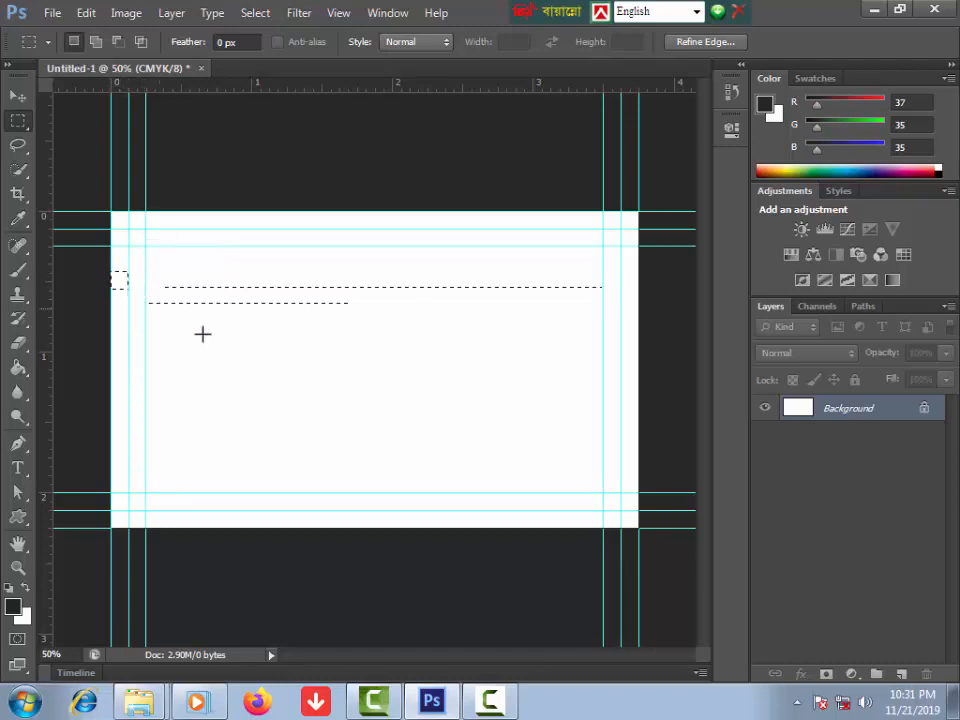
{"action": "left_click", "coordinate": [211, 339]}
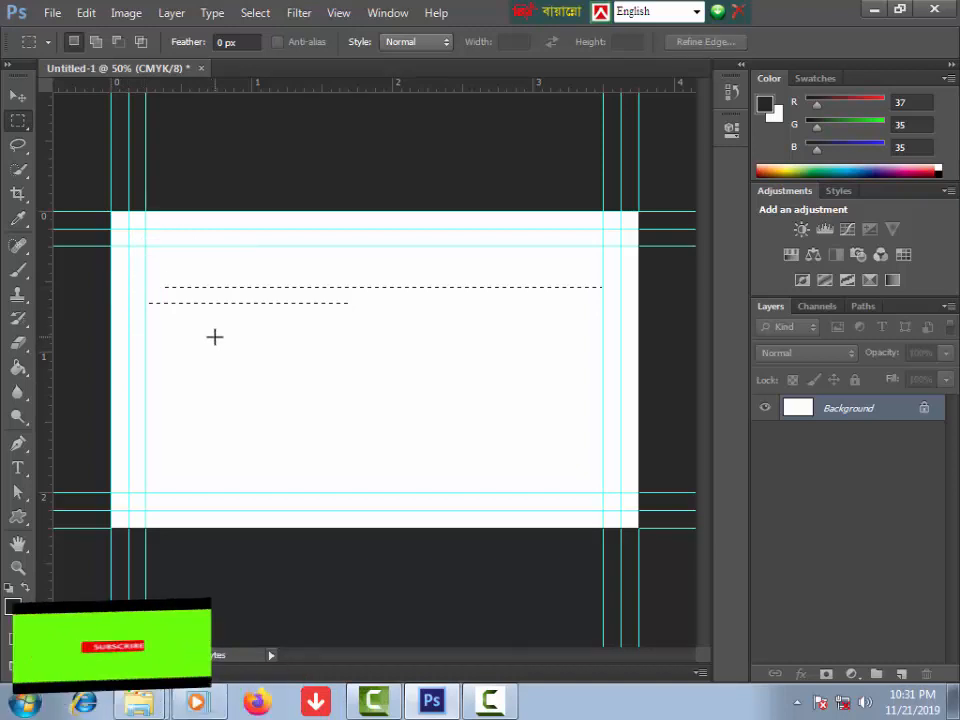
{"action": "left_click", "coordinate": [18, 96]}
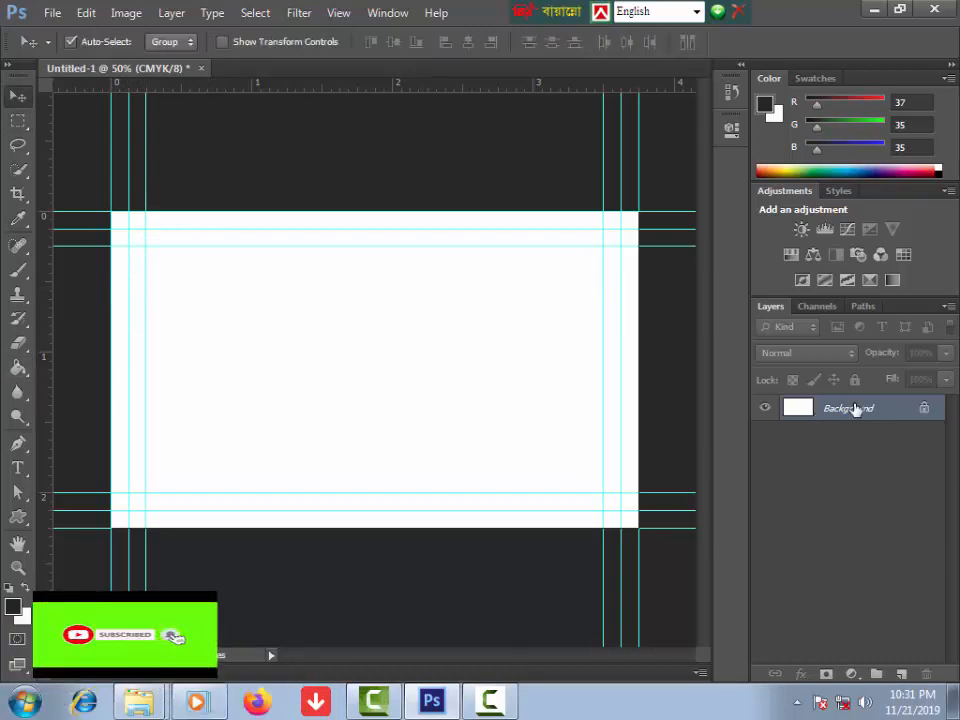
Step: Convert the background into Layer 0 and select the Rectangle tool
{"action": "double_click", "coordinate": [878, 416]}
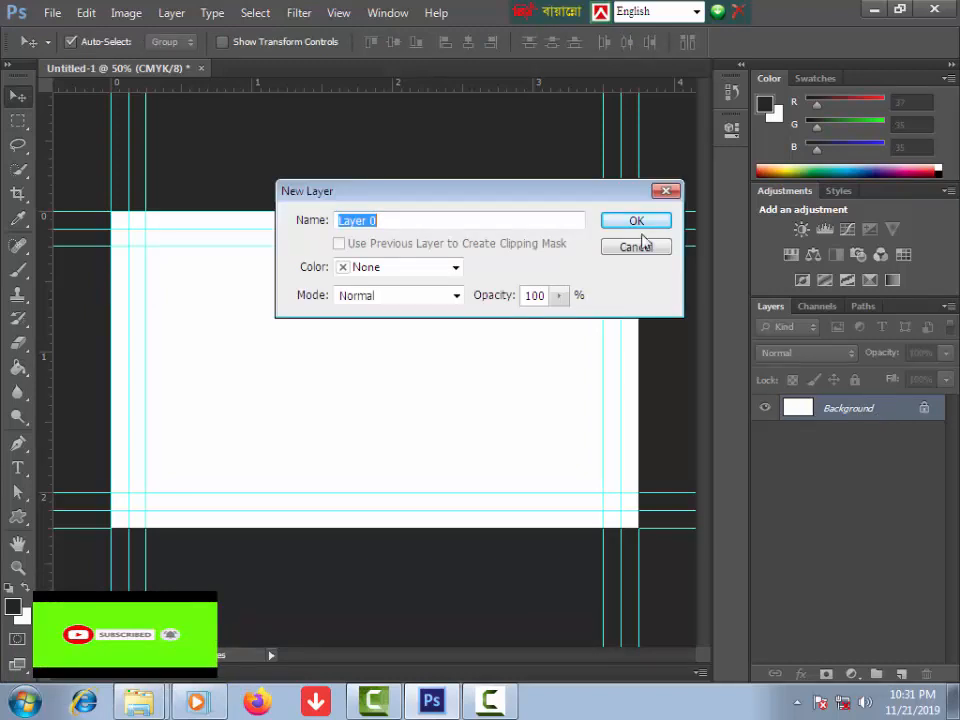
{"action": "left_click", "coordinate": [637, 220]}
{"action": "left_click", "coordinate": [20, 516]}
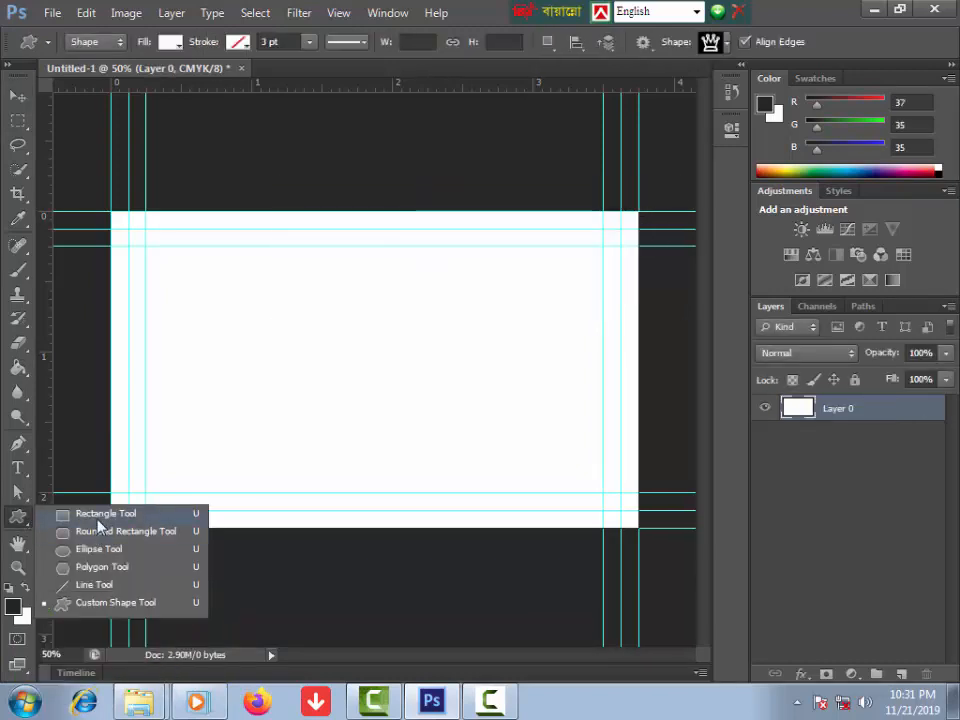
{"action": "left_click", "coordinate": [100, 515]}
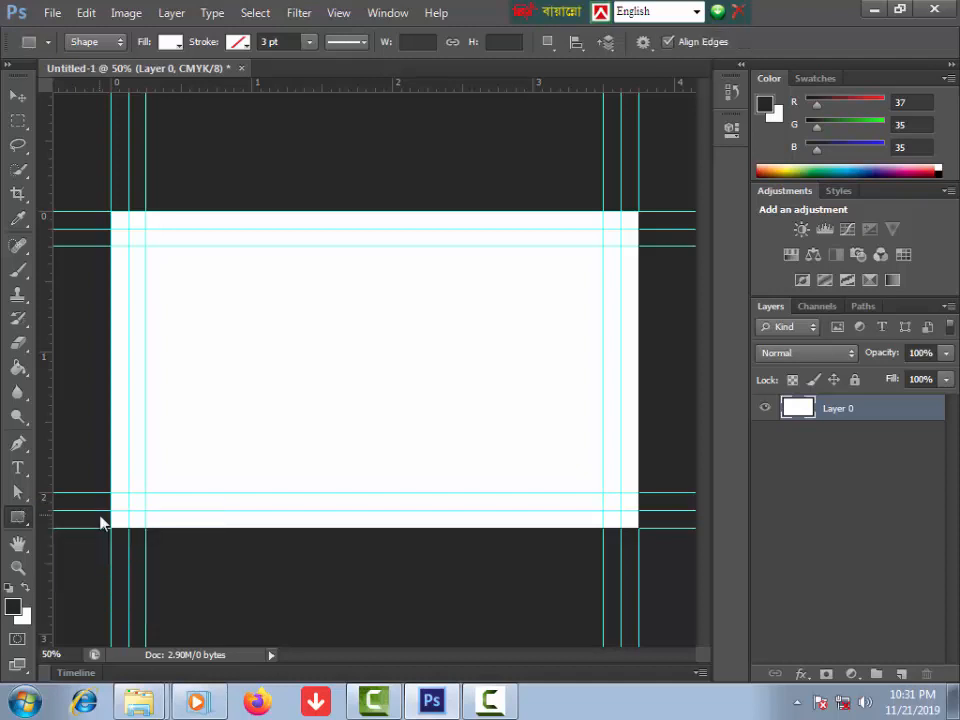
{"action": "left_click", "coordinate": [180, 46]}
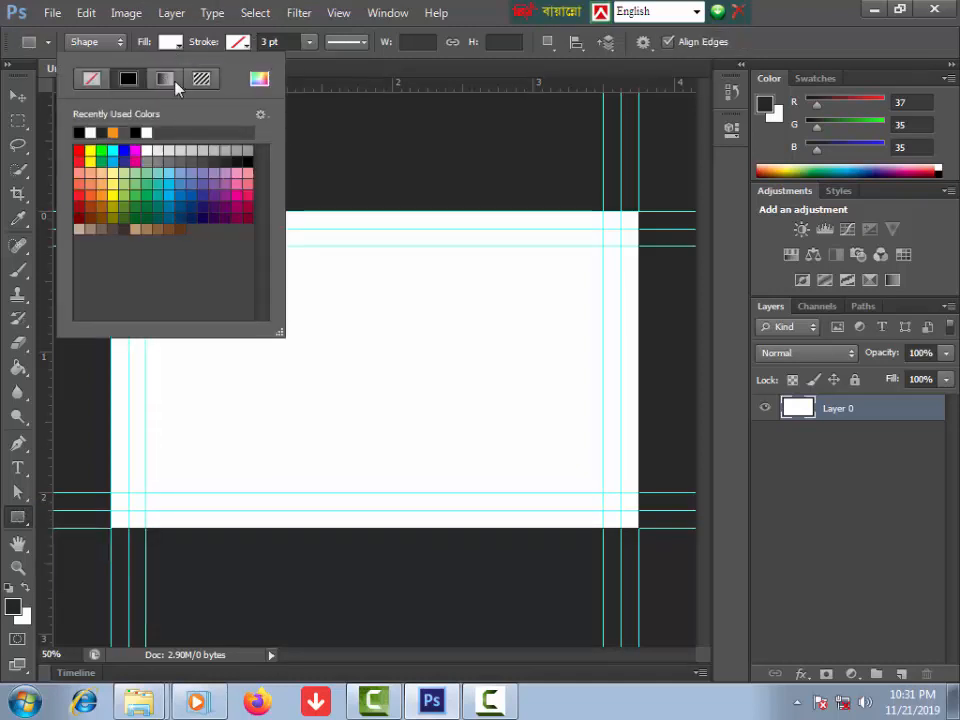
{"action": "left_click", "coordinate": [180, 50]}
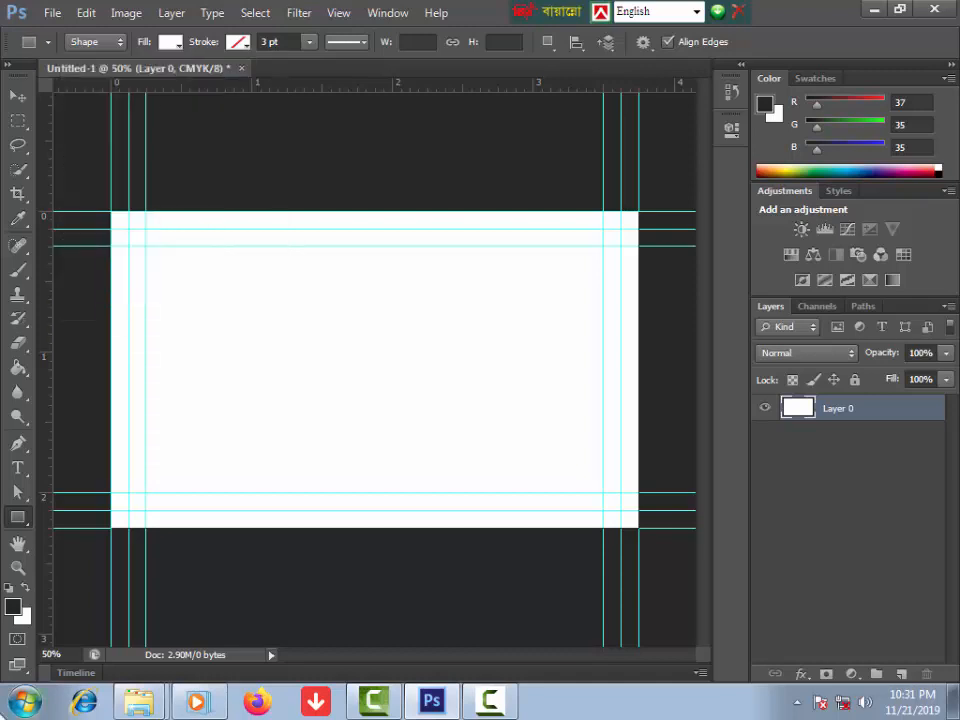
Step: Set the foreground colour to dark grey #2d2a2a
{"action": "left_click", "coordinate": [13, 606]}
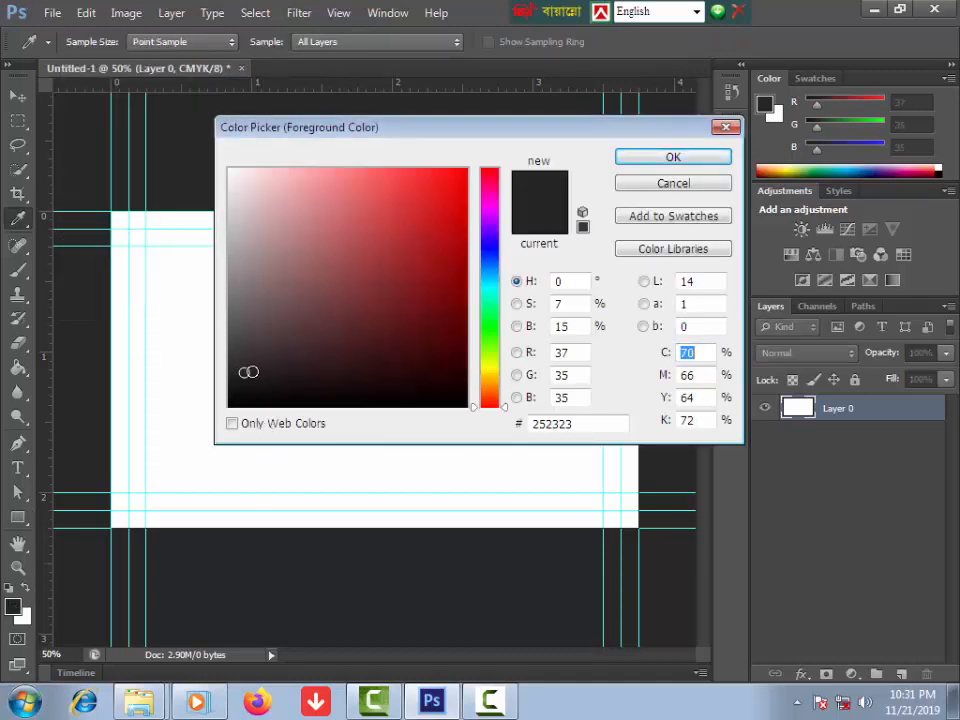
{"action": "left_click", "coordinate": [246, 361]}
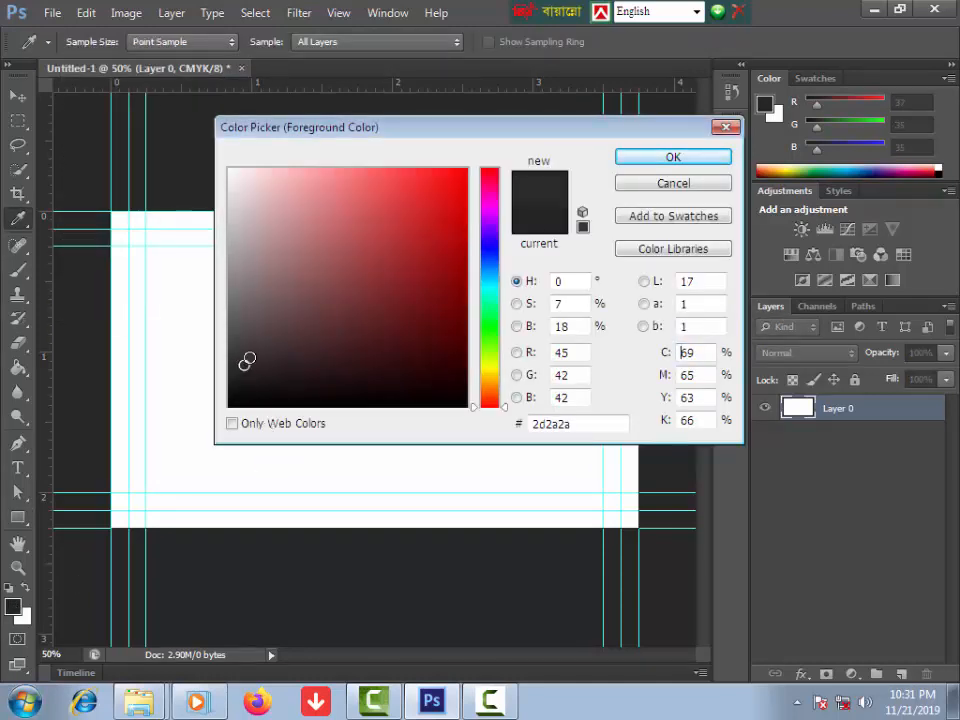
{"action": "left_click", "coordinate": [649, 158]}
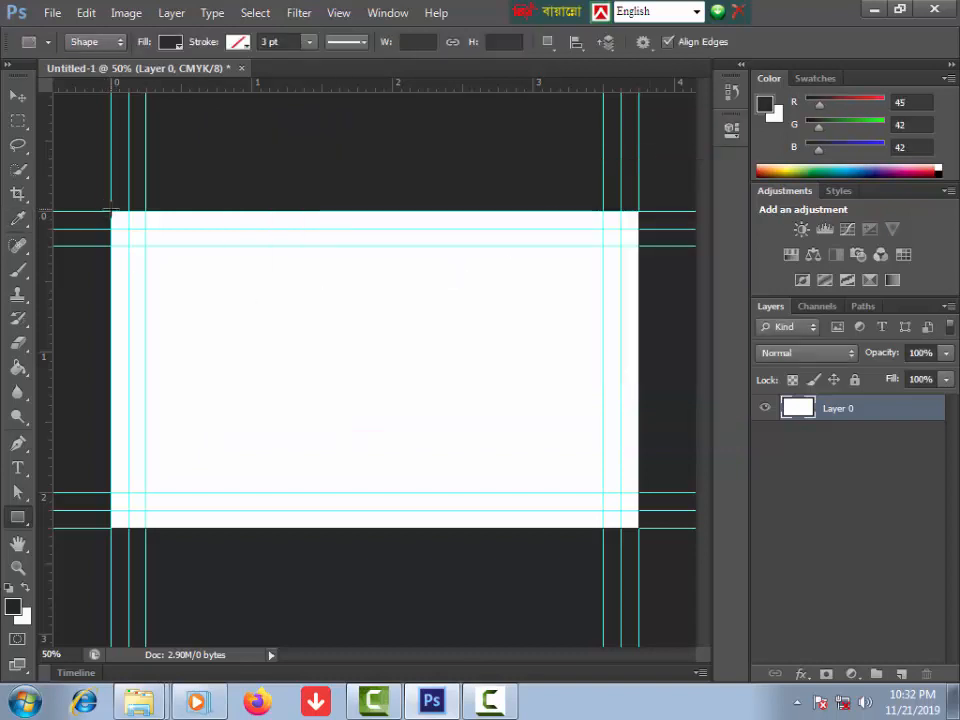
Step: Draw a dark grey rectangle over the whole card and rasterize Rectangle 1
{"action": "left_click_drag", "start_coordinate": [111, 211], "coordinate": [634, 525]}
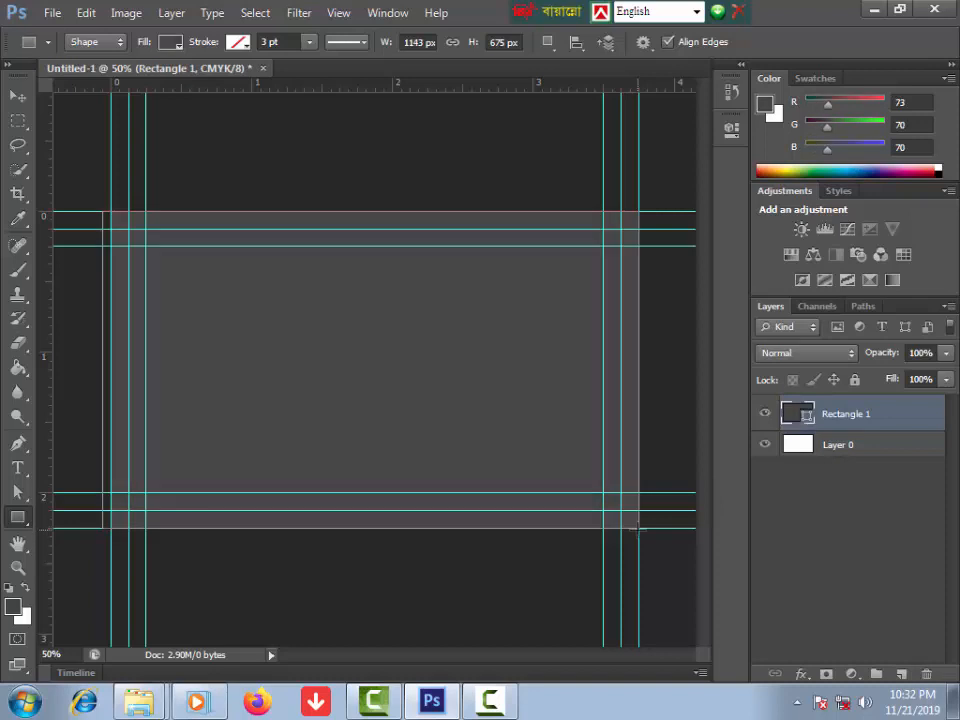
{"action": "right_click", "coordinate": [829, 415]}
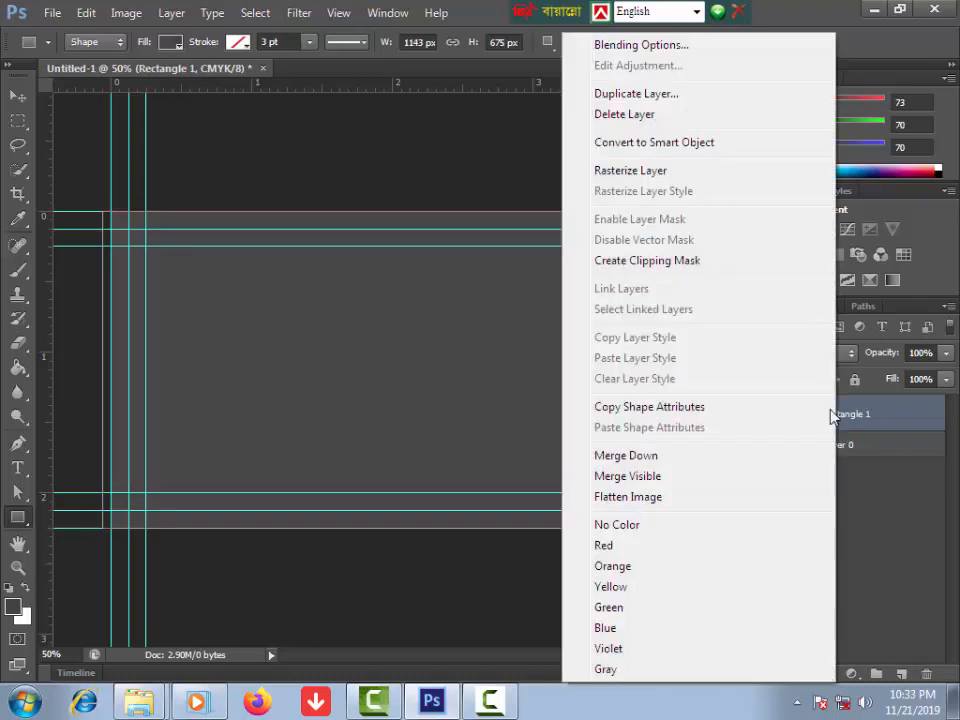
{"action": "left_click", "coordinate": [630, 171]}
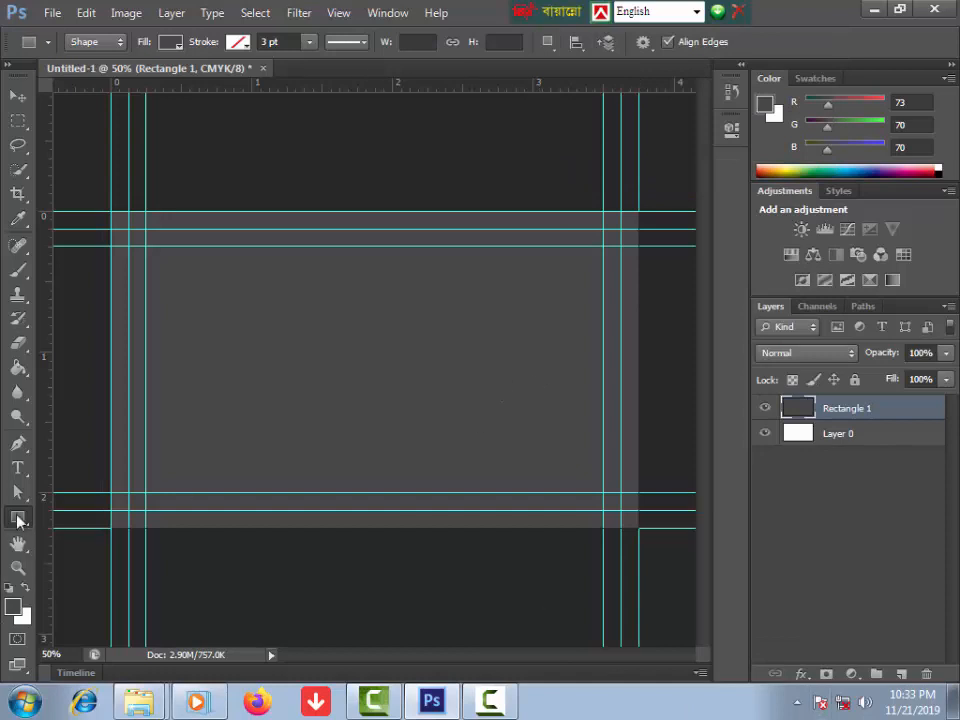
Step: Set the foreground colour to coral red #fa6969
{"action": "left_click", "coordinate": [13, 609]}
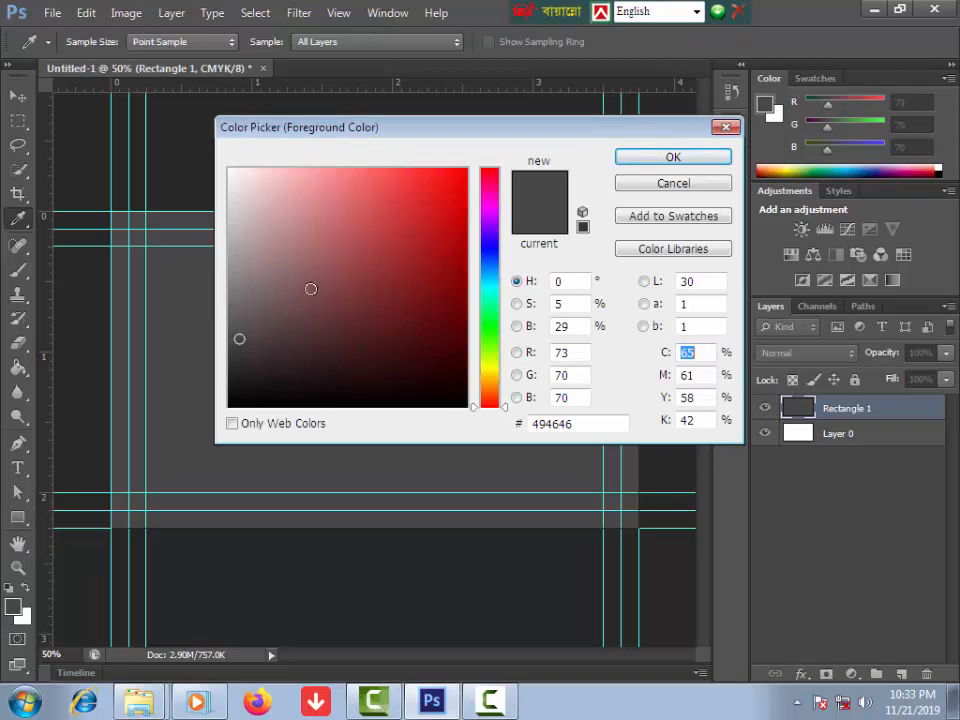
{"action": "left_click_drag", "start_coordinate": [351, 175], "coordinate": [364, 173]}
{"action": "left_click", "coordinate": [664, 160]}
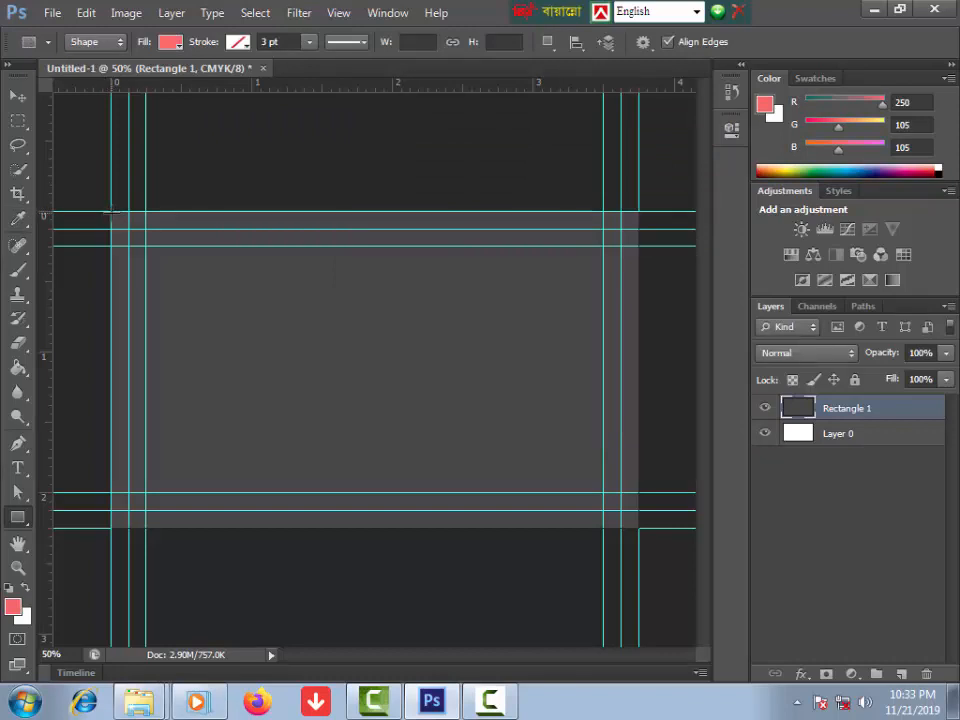
Step: Draw a coral rectangle on the left half, skew its top-right corner left, and rasterize Rectangle 2
{"action": "left_click_drag", "start_coordinate": [111, 212], "coordinate": [431, 521]}
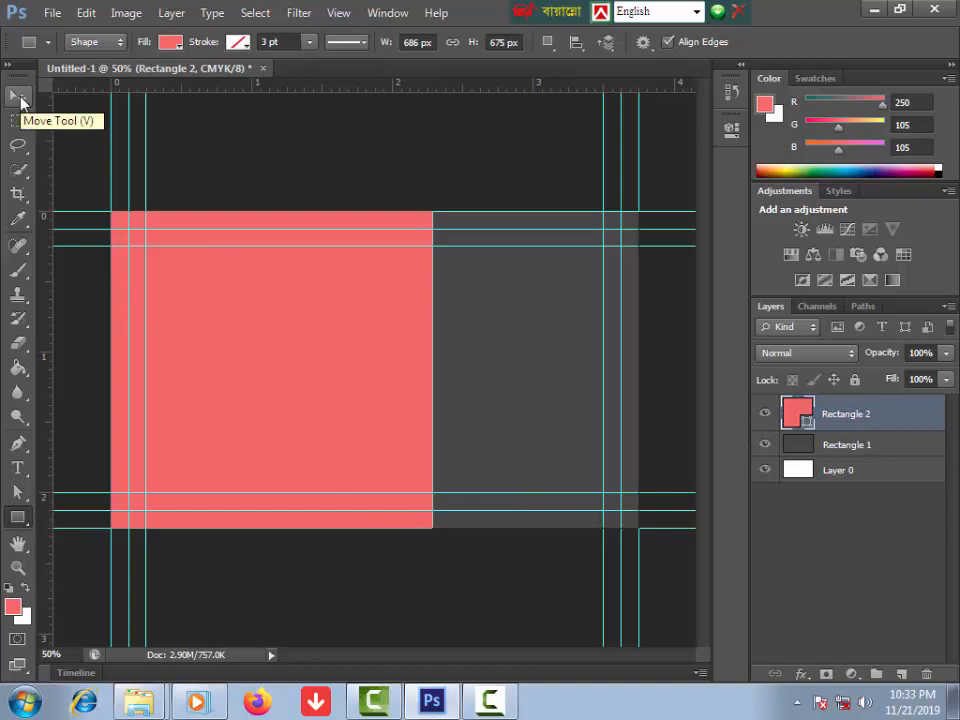
{"action": "key", "text": "ctrl+t"}
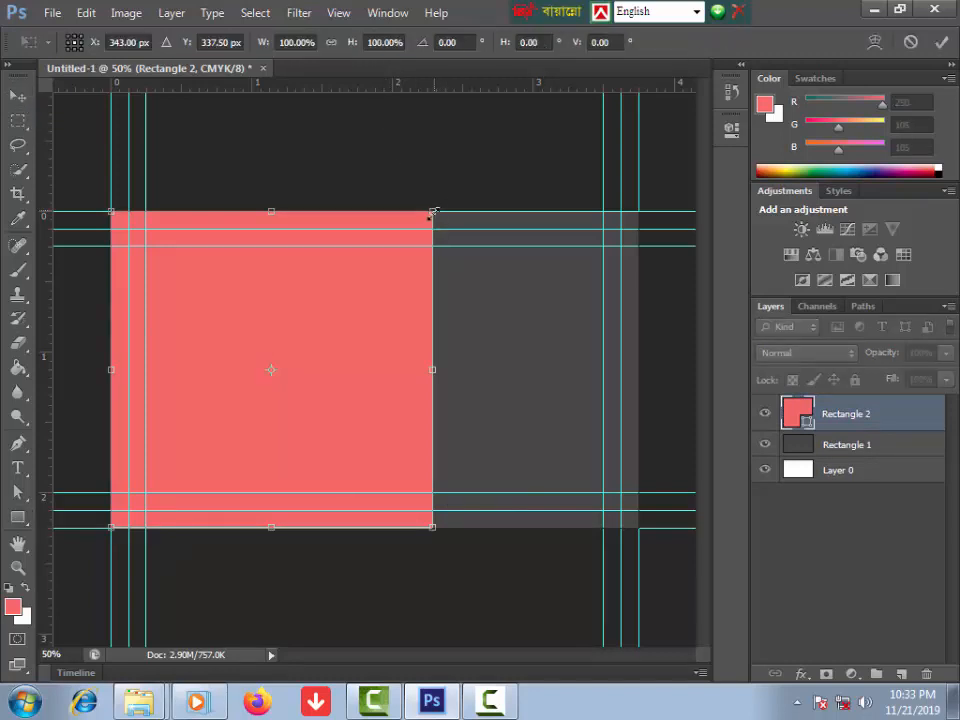
{"action": "left_click_drag", "start_coordinate": [433, 215], "coordinate": [269, 217]}
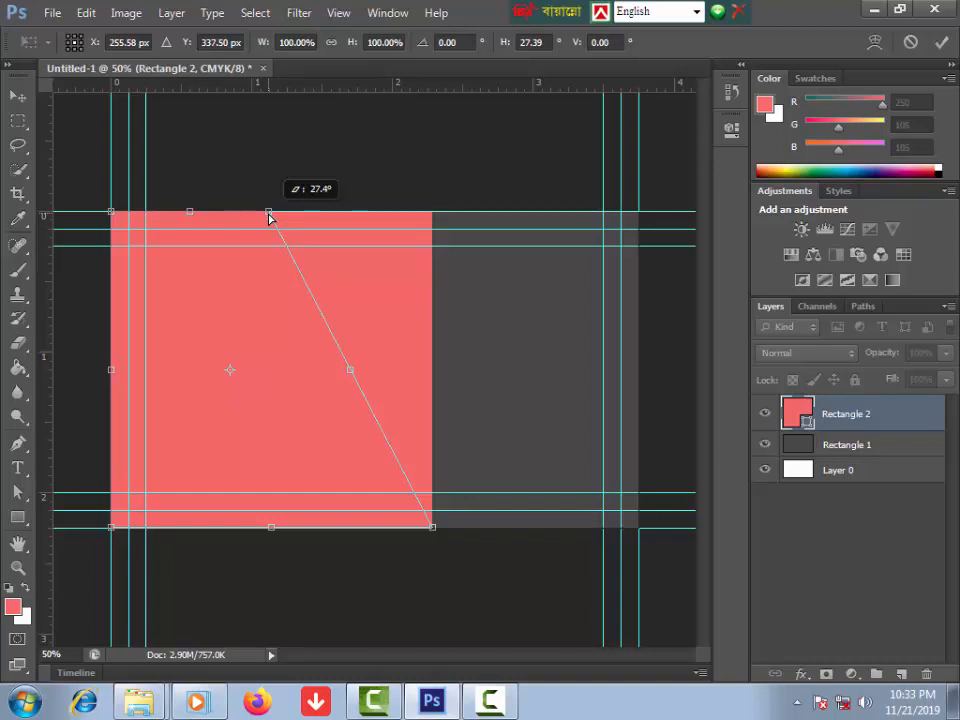
{"action": "left_click_drag", "start_coordinate": [268, 217], "coordinate": [268, 217]}
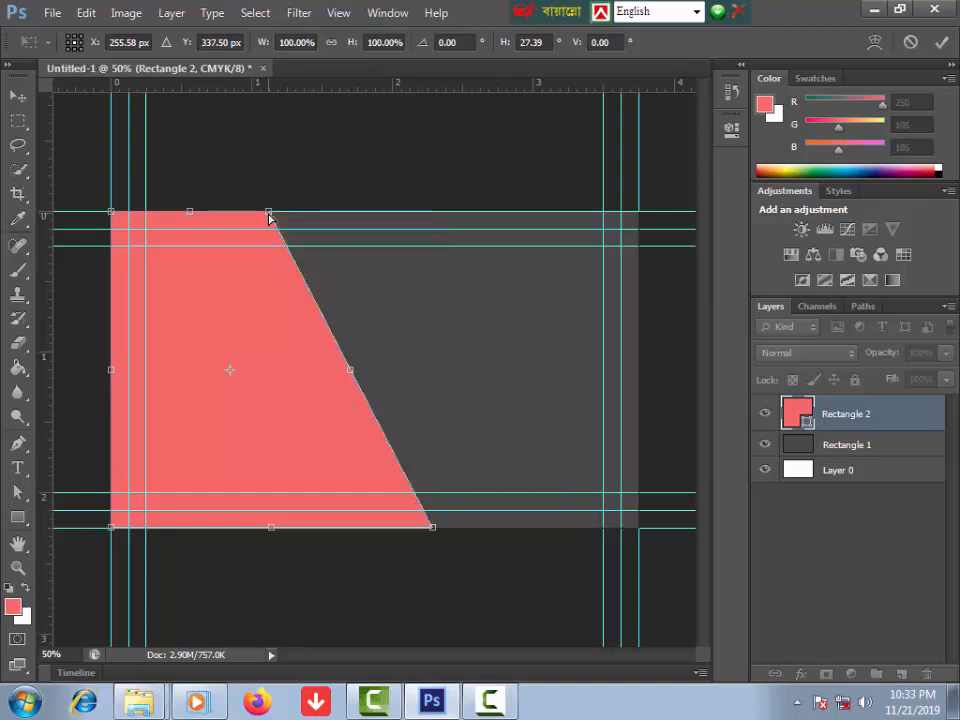
{"action": "key", "text": "Return"}
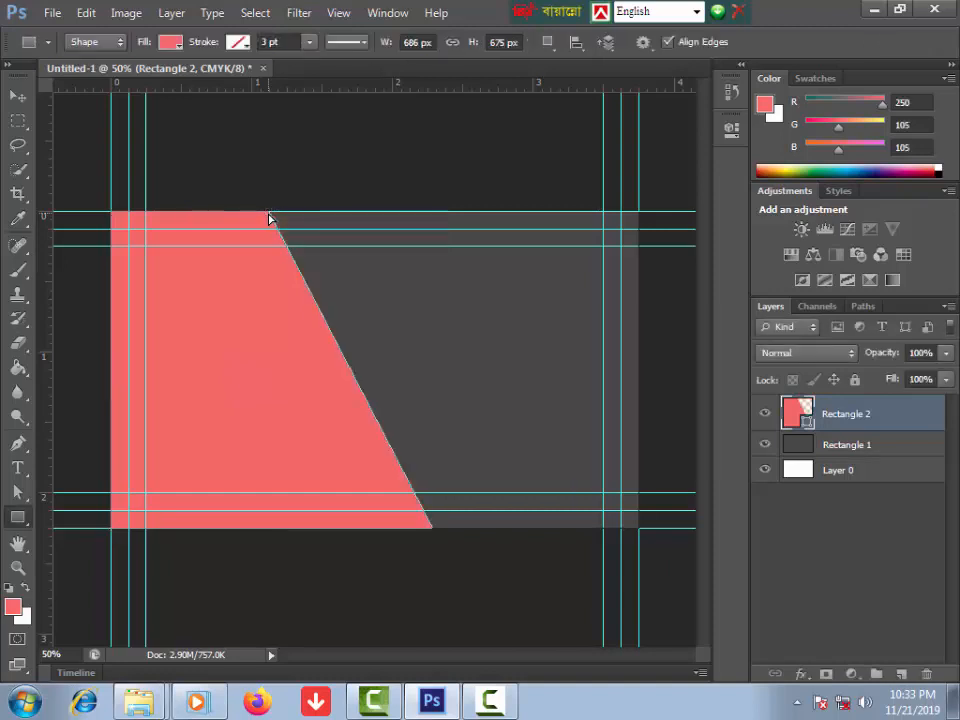
{"action": "right_click", "coordinate": [836, 413]}
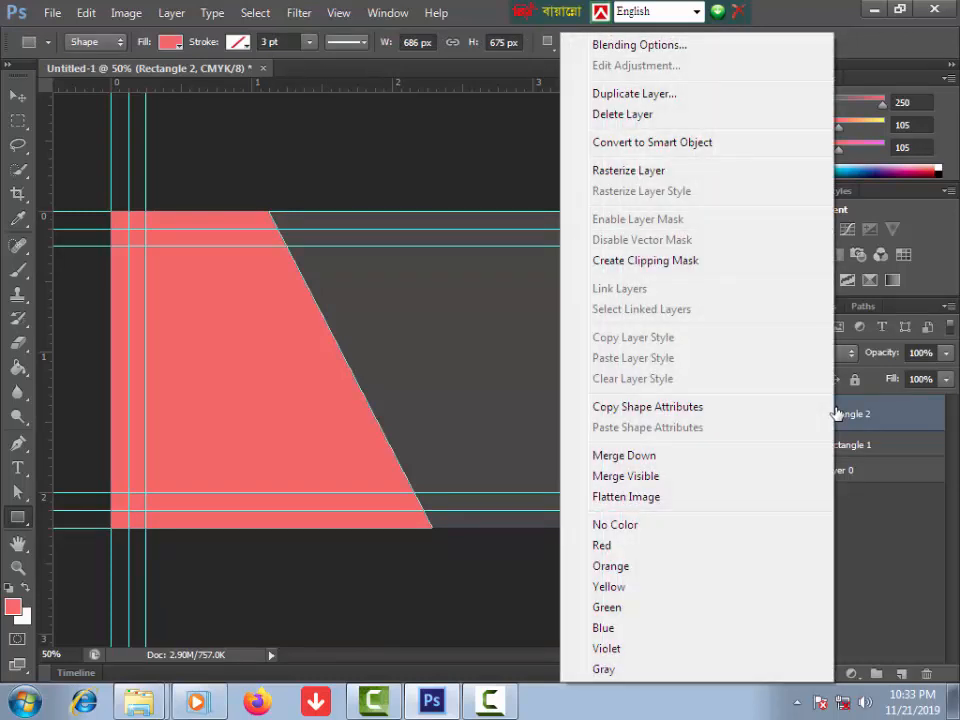
{"action": "left_click", "coordinate": [604, 172]}
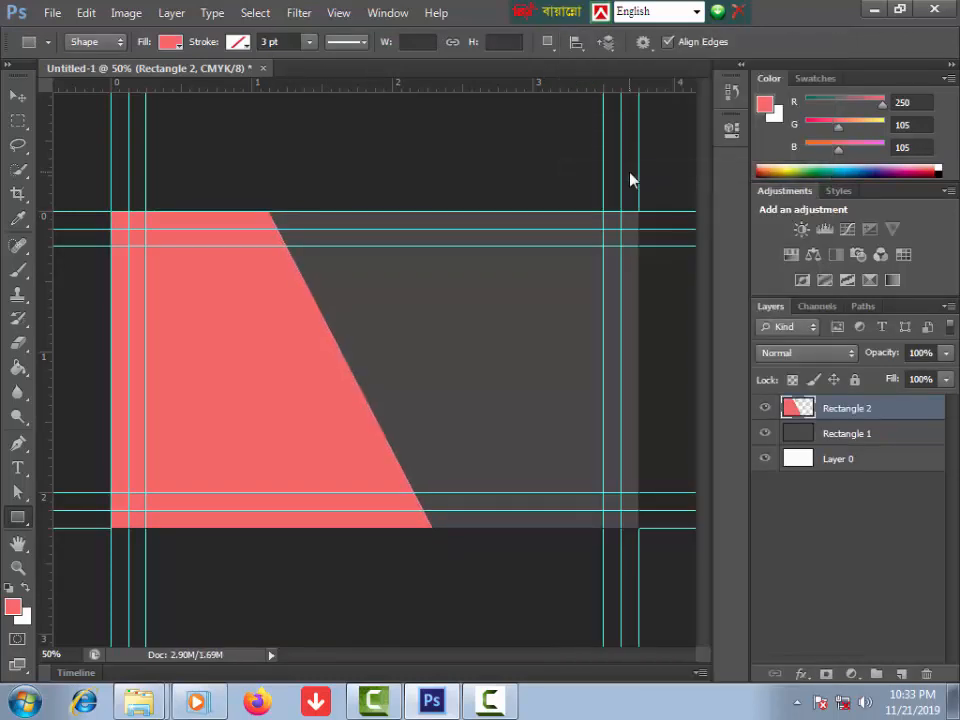
Step: Duplicate the Rectangle 2 layer as a new layer named 'duplicate'
{"action": "right_click", "coordinate": [822, 409]}
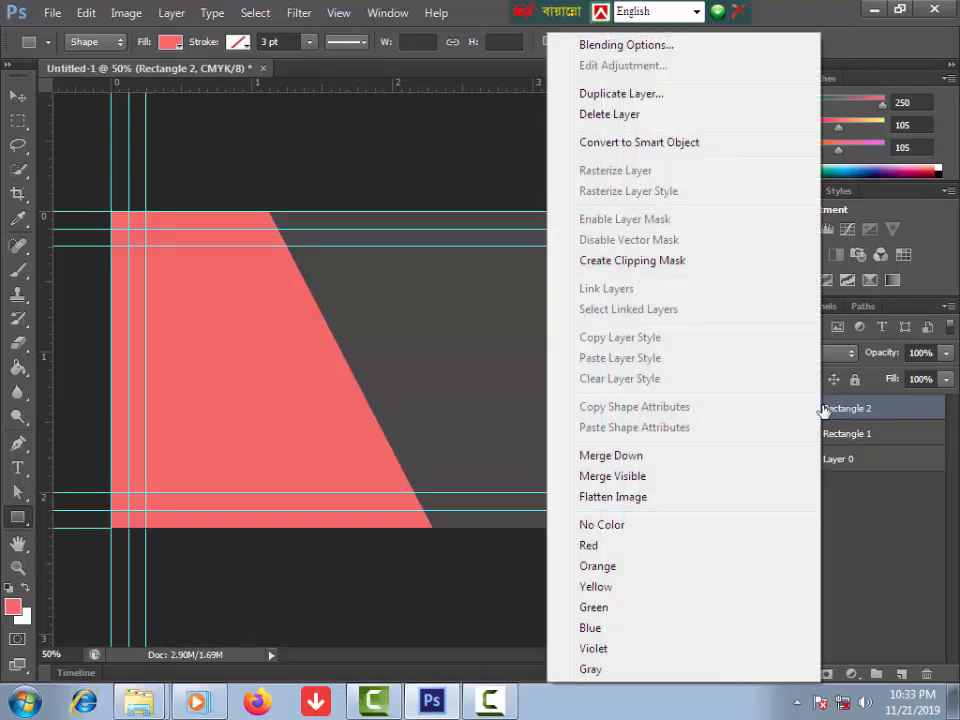
{"action": "left_click", "coordinate": [621, 93]}
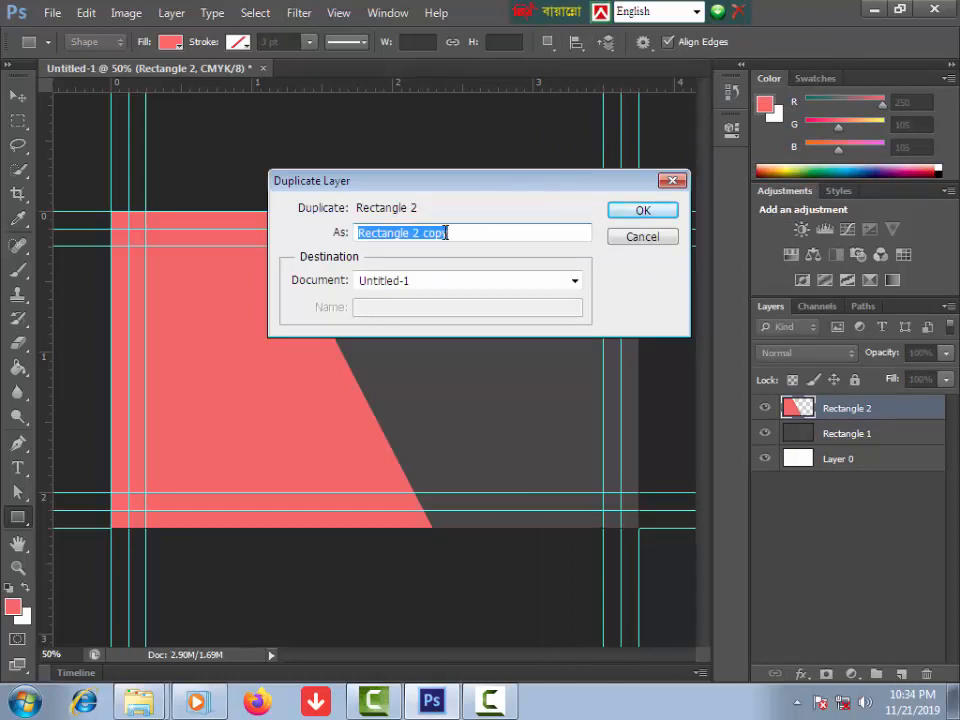
{"action": "type", "text": "duplicate"}
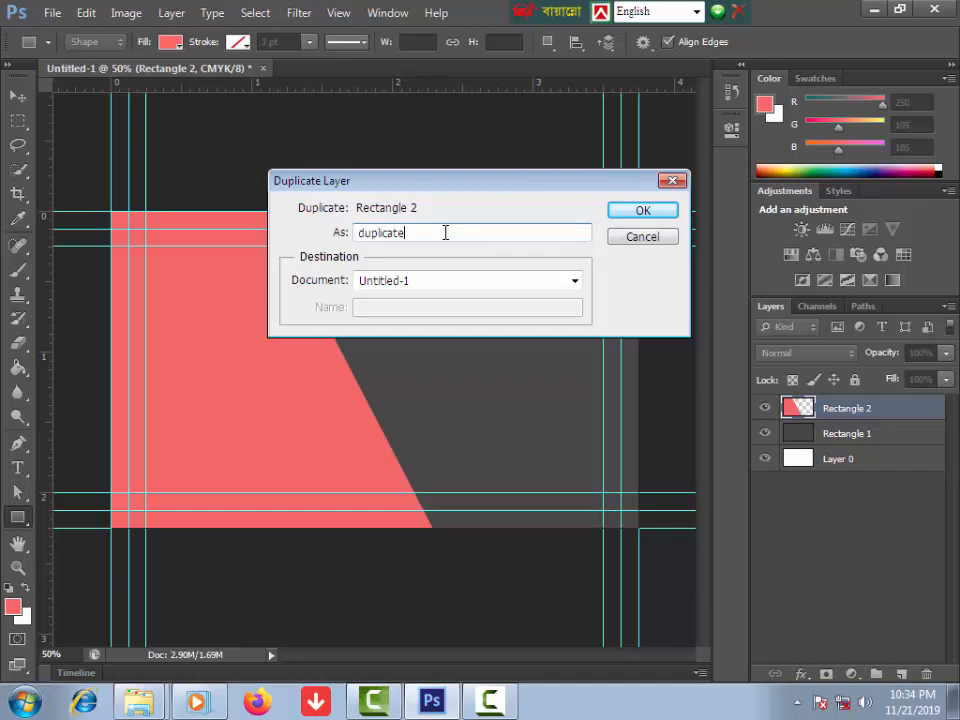
{"action": "left_click", "coordinate": [643, 214]}
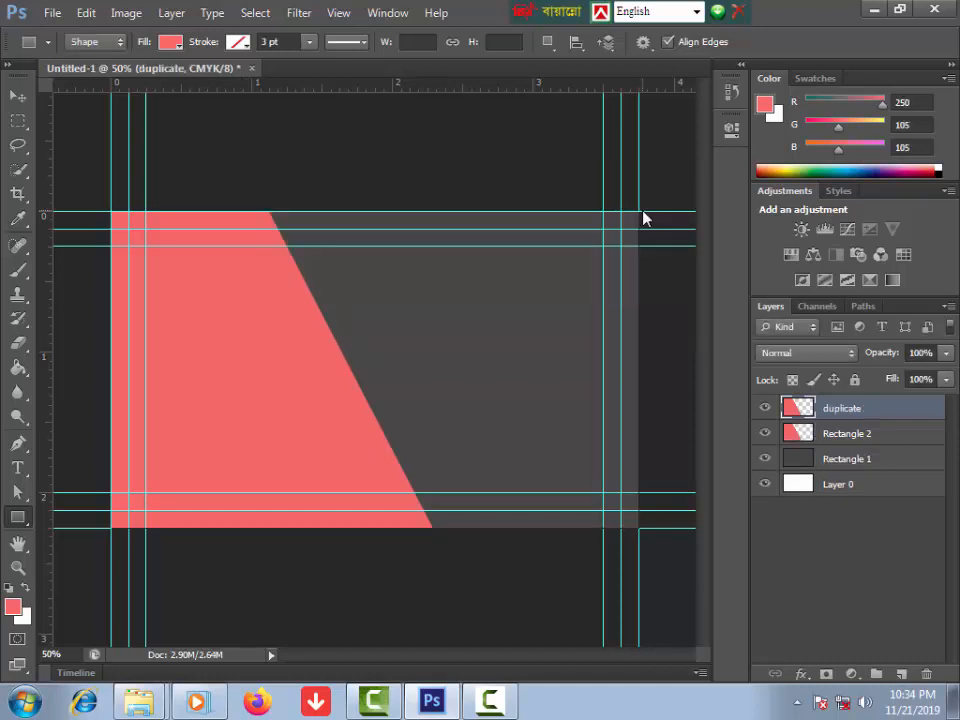
Step: Flip the duplicate layer horizontally
{"action": "left_click", "coordinate": [87, 14]}
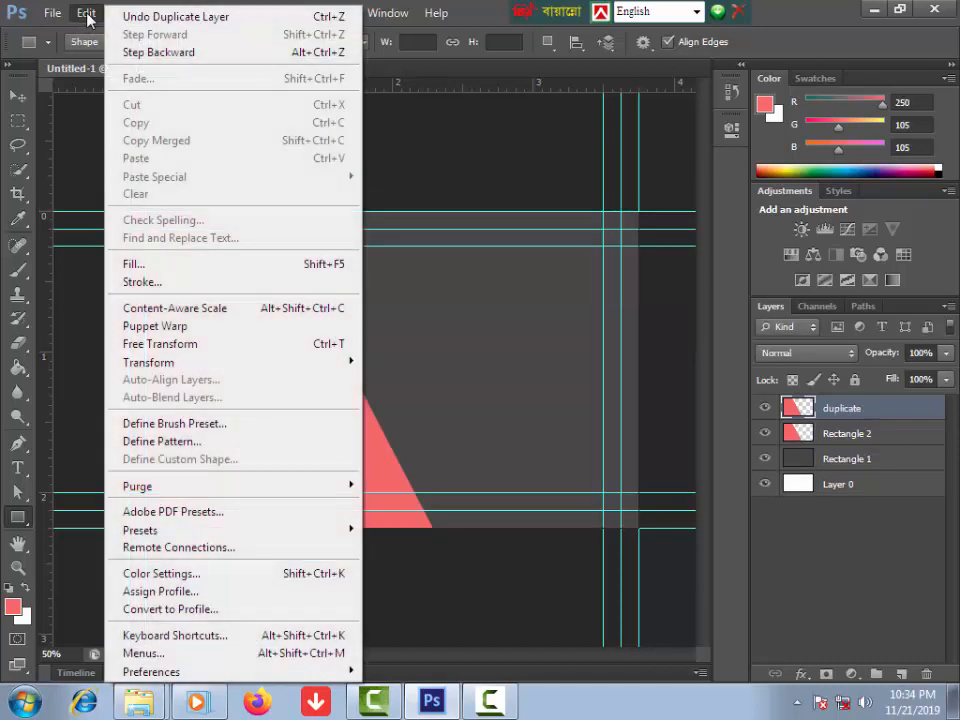
{"action": "mouse_move", "coordinate": [251, 369]}
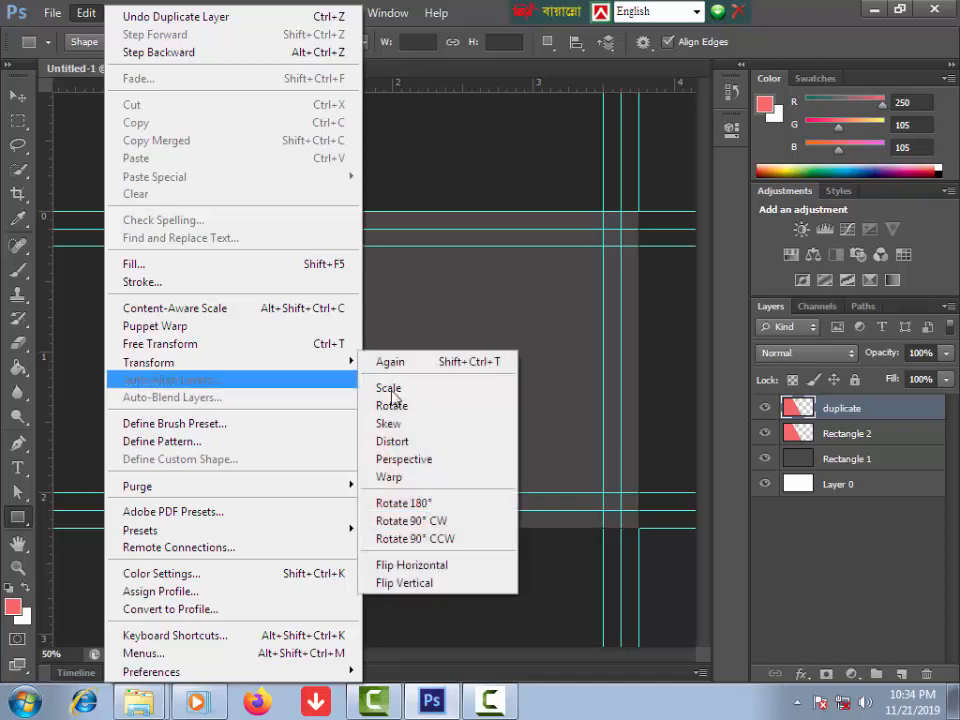
{"action": "left_click", "coordinate": [421, 570]}
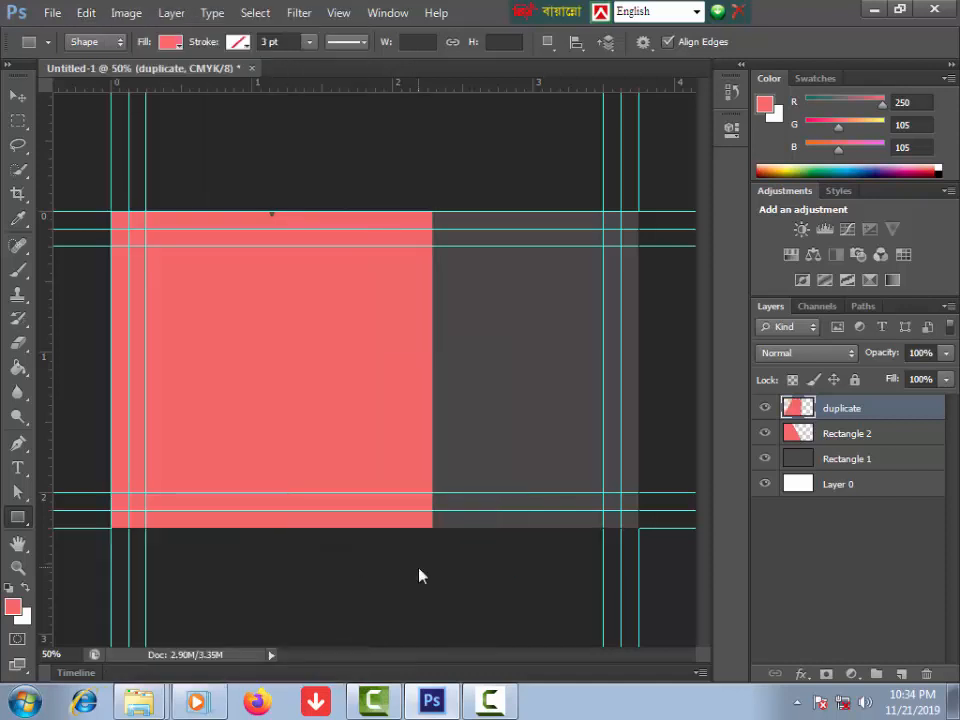
Step: Shift the duplicate right, rotate it about -60.2°, and push it to the top-right corner
{"action": "left_click", "coordinate": [21, 99]}
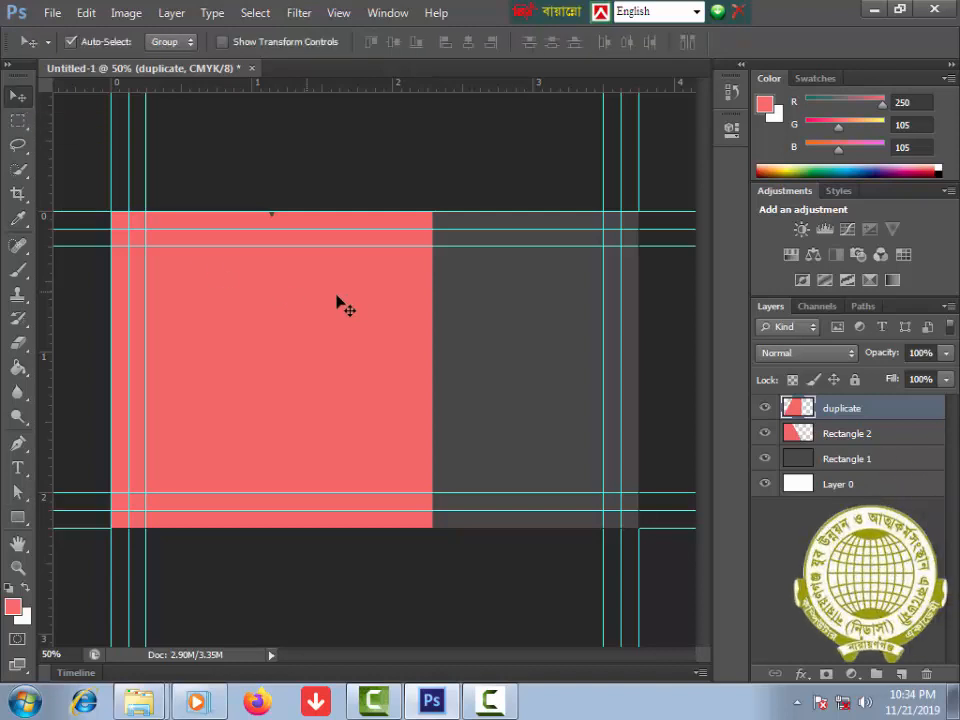
{"action": "left_click_drag", "start_coordinate": [360, 304], "coordinate": [563, 293]}
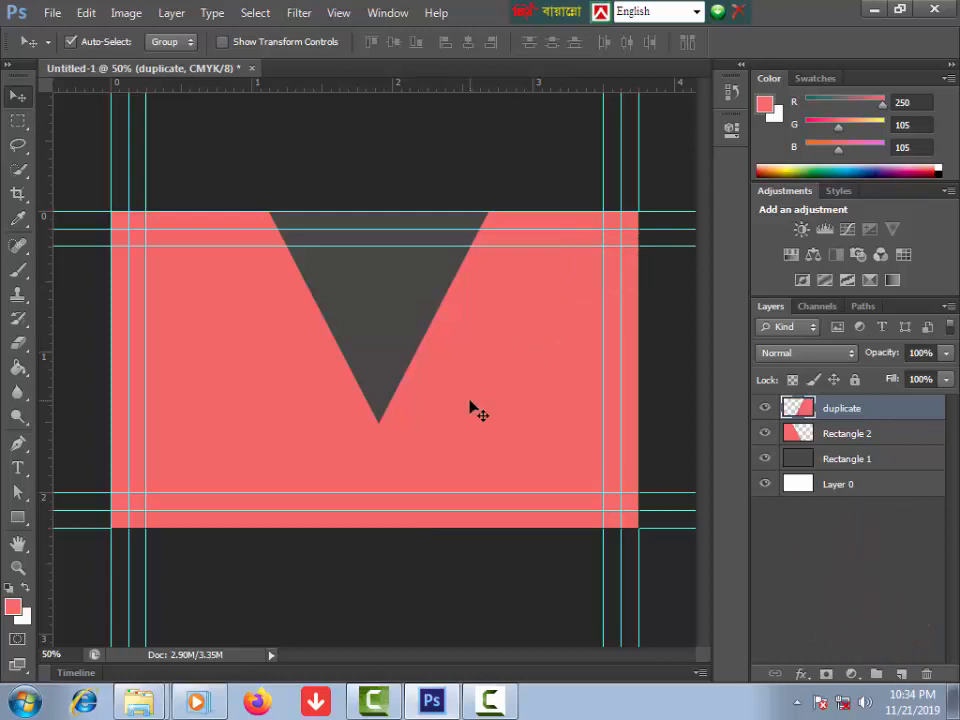
{"action": "key", "text": "ctrl+t"}
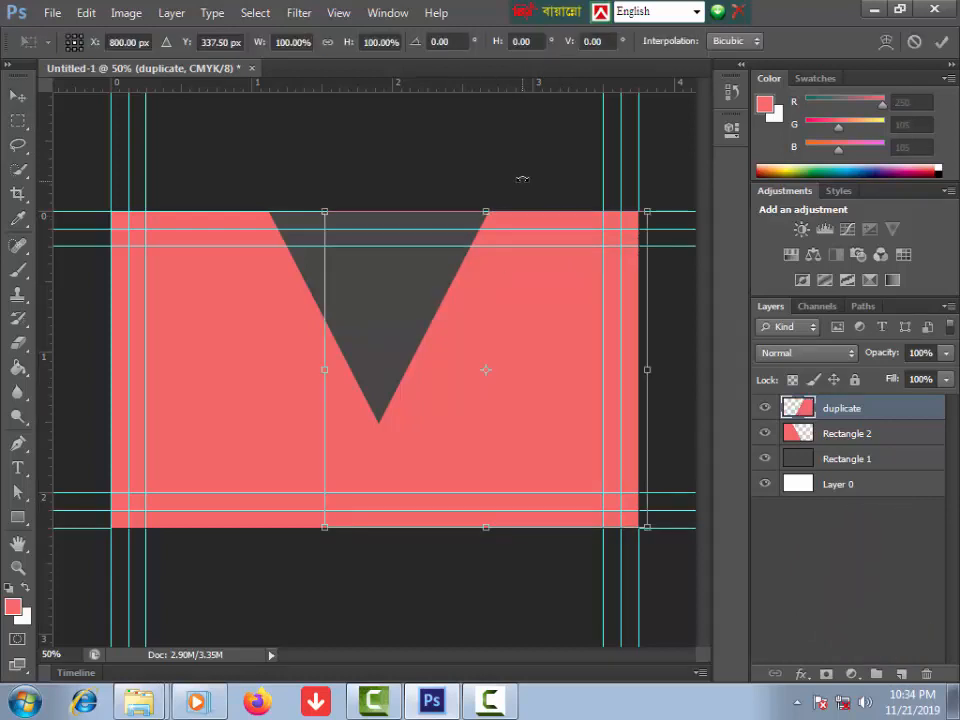
{"action": "left_click_drag", "start_coordinate": [520, 168], "coordinate": [277, 197]}
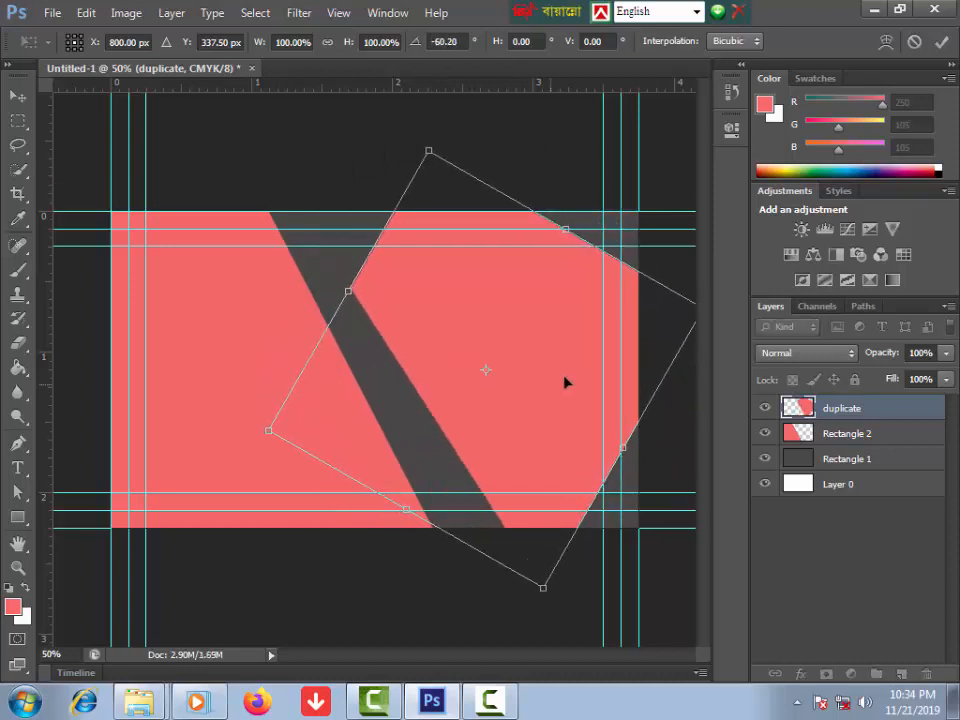
{"action": "left_click_drag", "start_coordinate": [566, 384], "coordinate": [693, 228]}
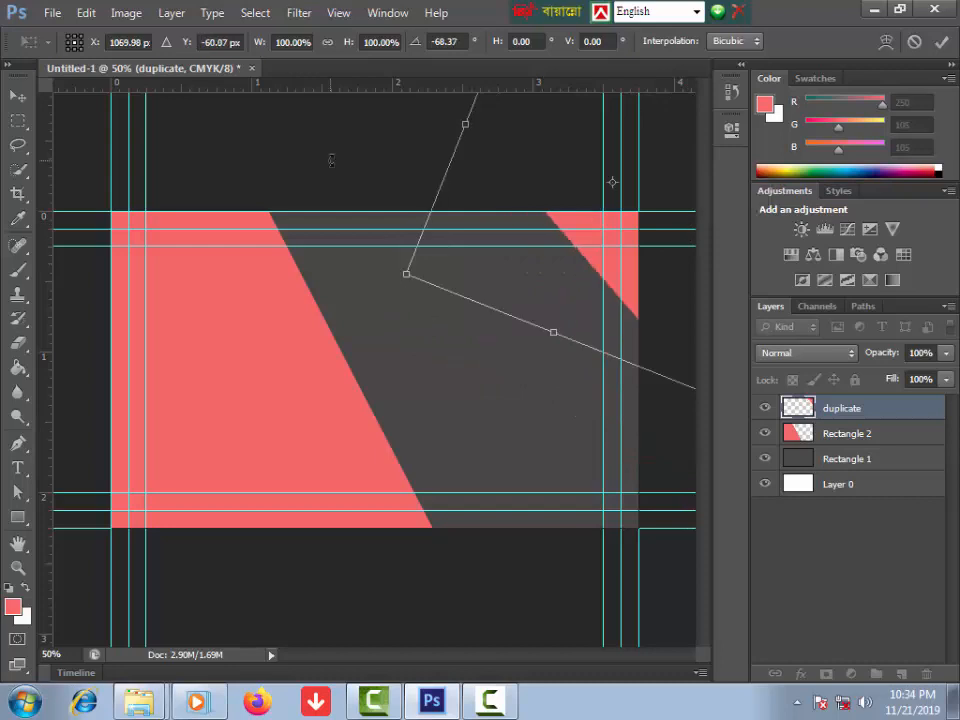
{"action": "key", "text": "Return"}
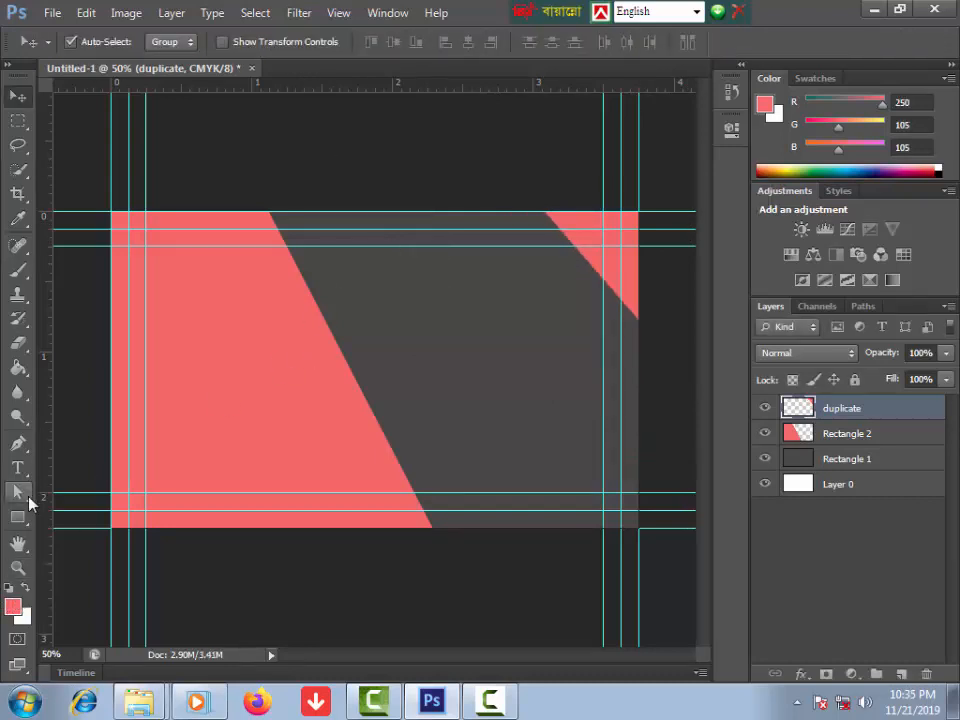
Step: Draw a tall, thin dark grey rectangle across the card and rasterize its layer
{"action": "left_click", "coordinate": [17, 519]}
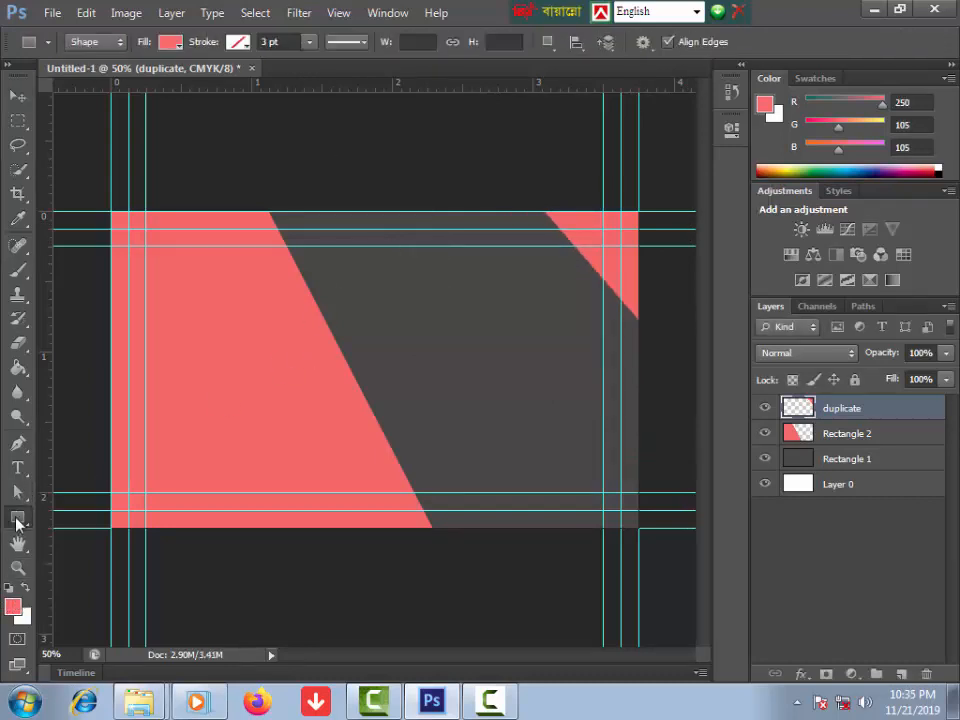
{"action": "left_click", "coordinate": [179, 47]}
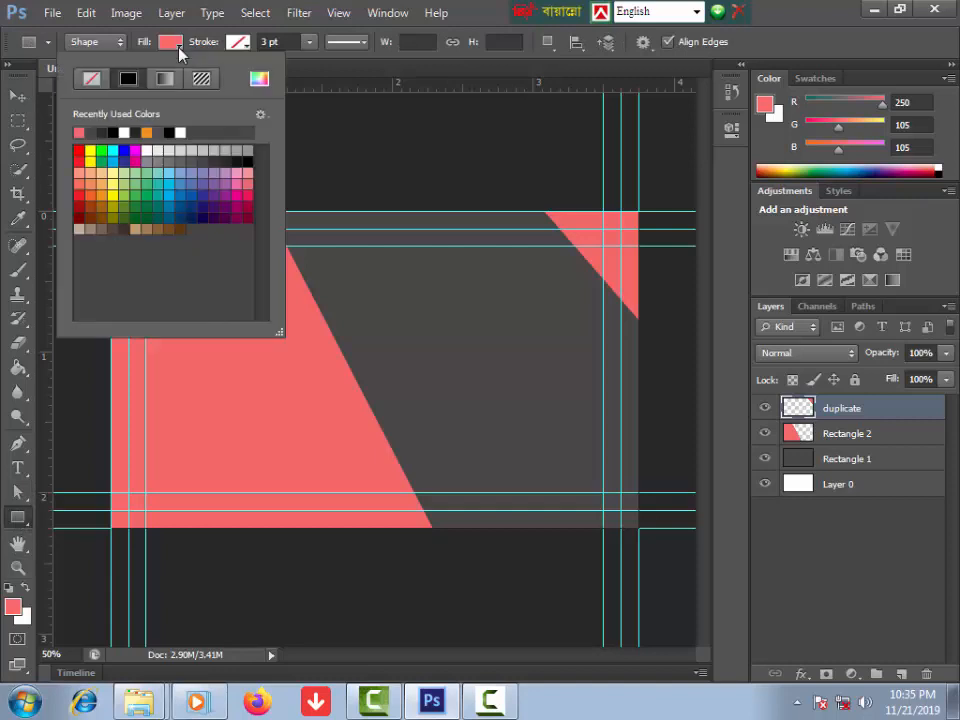
{"action": "left_click", "coordinate": [102, 128]}
{"action": "left_click_drag", "start_coordinate": [300, 168], "coordinate": [361, 557]}
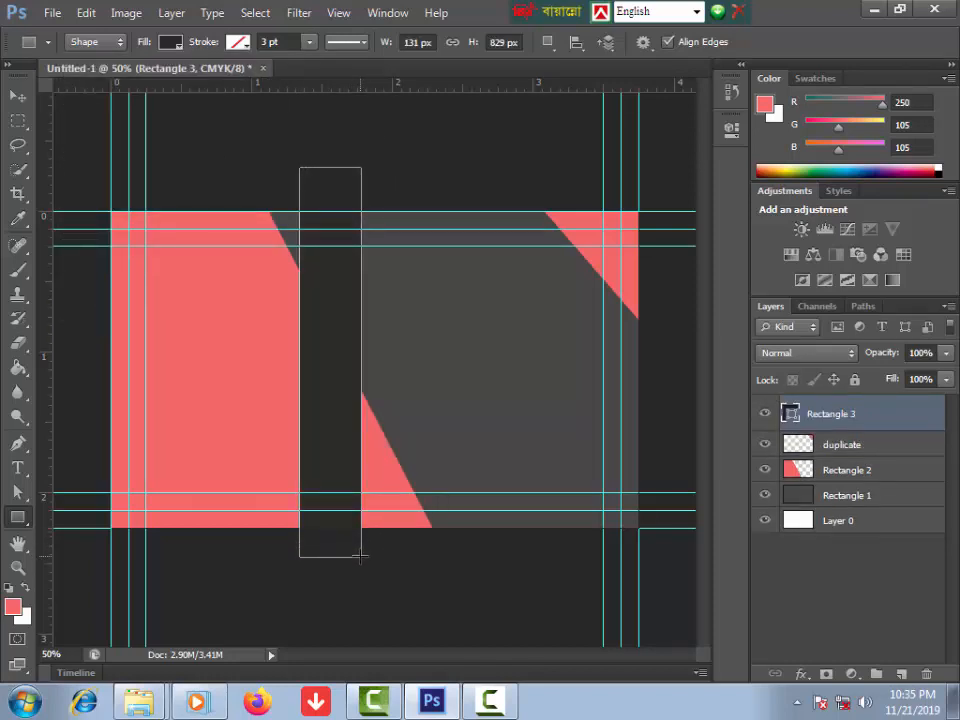
{"action": "right_click", "coordinate": [840, 418]}
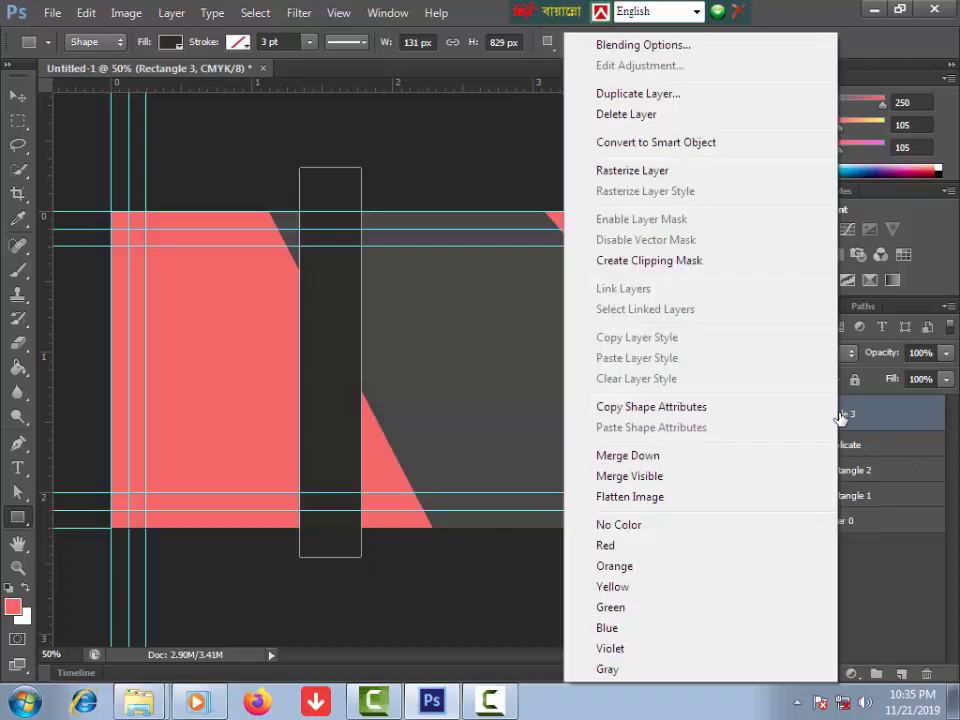
{"action": "left_click", "coordinate": [645, 170]}
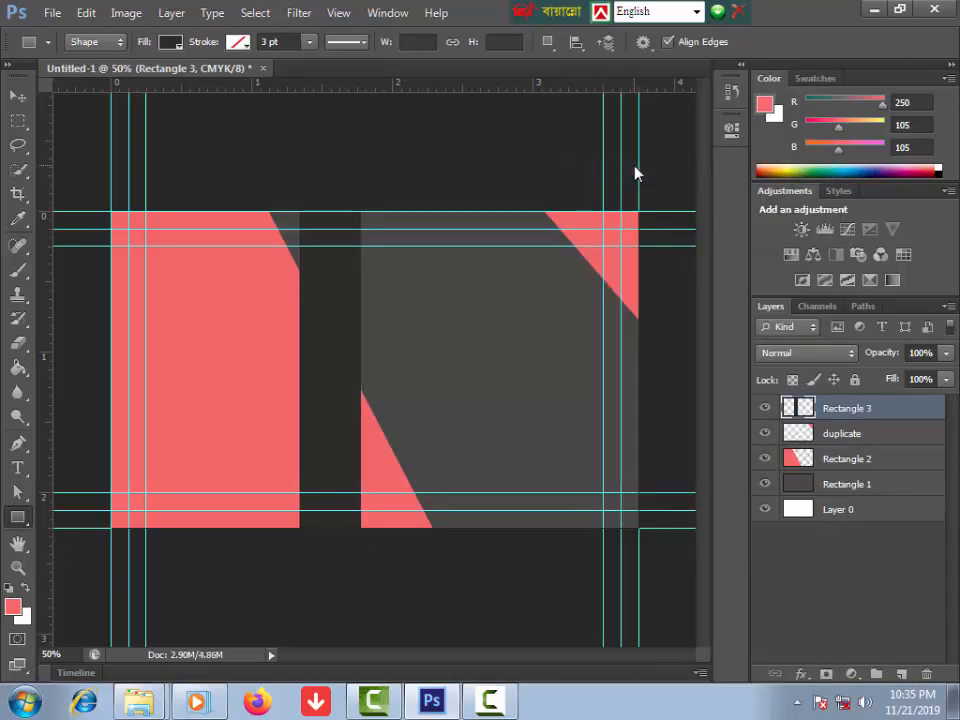
Step: Rotate the band to about -27.5° and position it along the pink shape's slanted edge
{"action": "key", "text": "ctrl+t"}
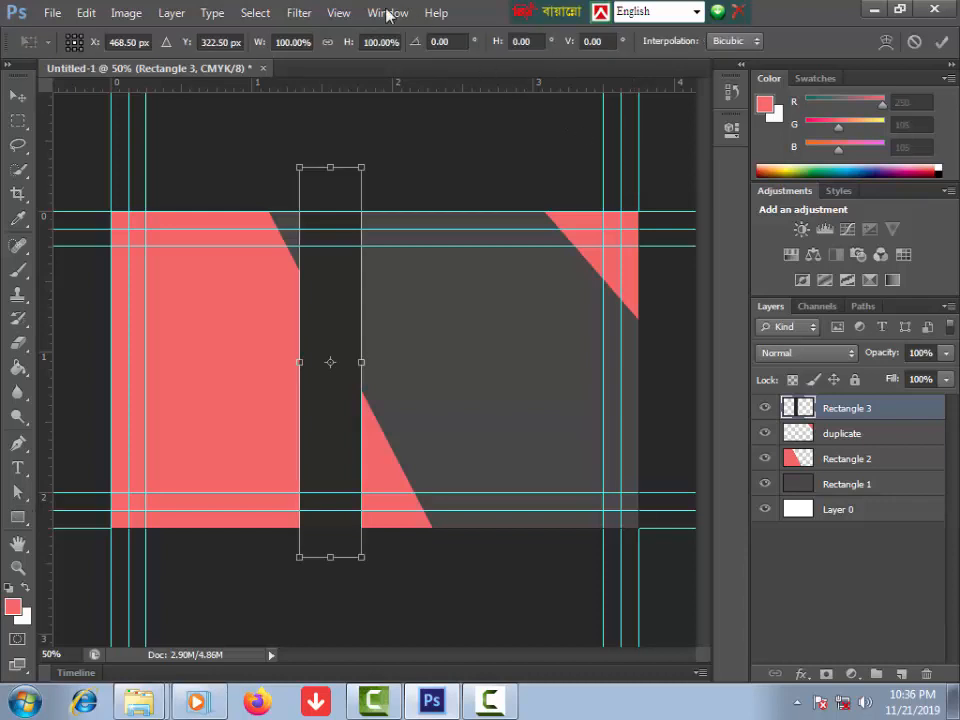
{"action": "left_click_drag", "start_coordinate": [277, 103], "coordinate": [154, 155]}
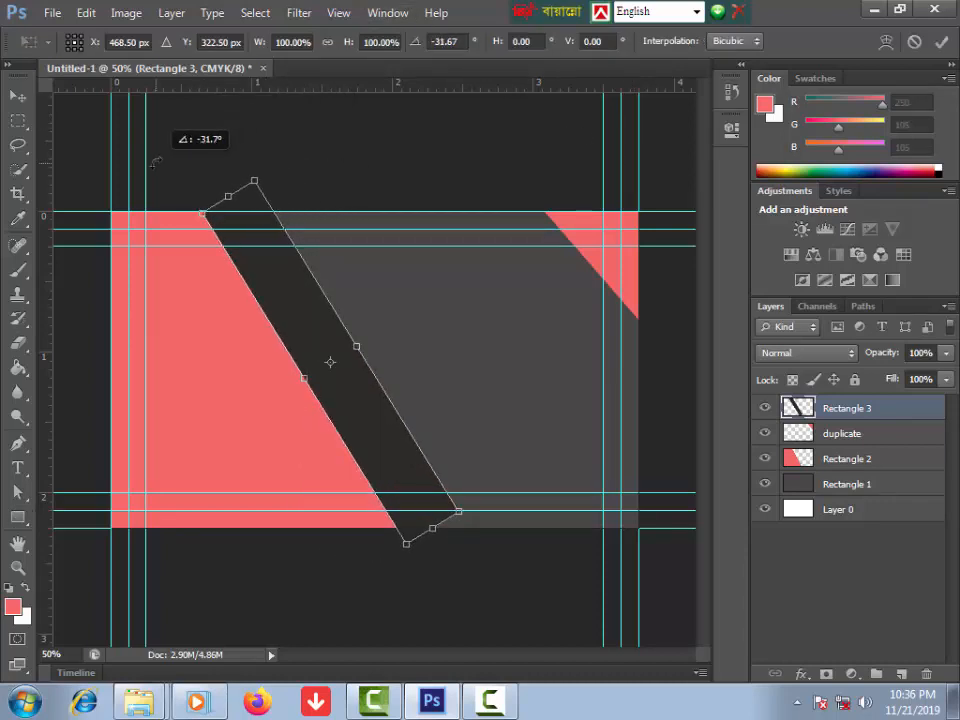
{"action": "left_click_drag", "start_coordinate": [296, 332], "coordinate": [368, 306]}
{"action": "left_click_drag", "start_coordinate": [210, 150], "coordinate": [223, 139]}
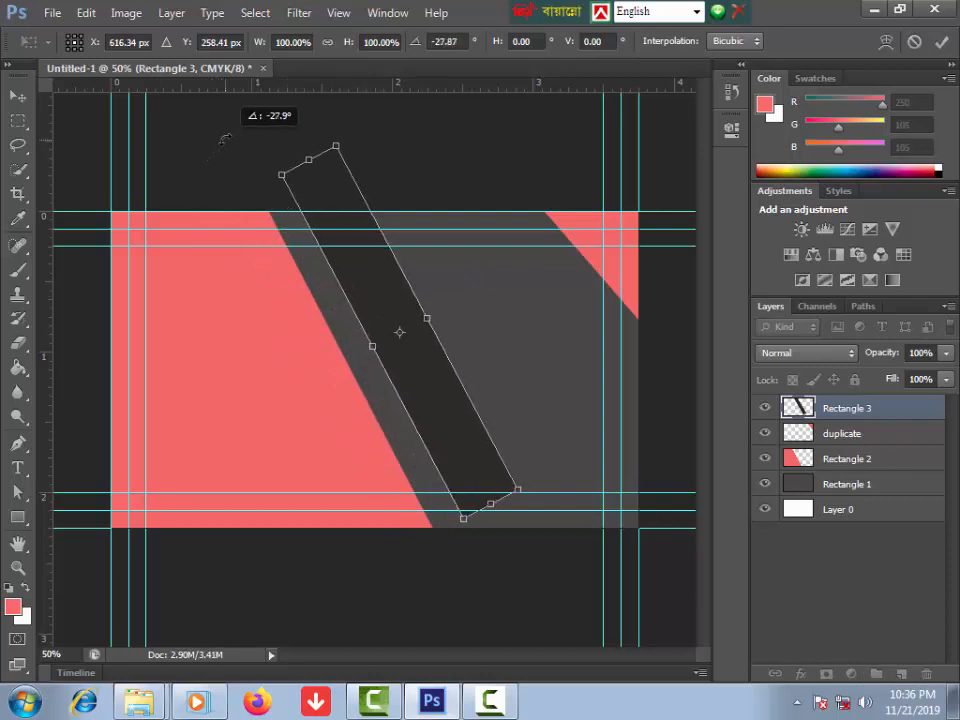
{"action": "left_click_drag", "start_coordinate": [377, 302], "coordinate": [370, 330]}
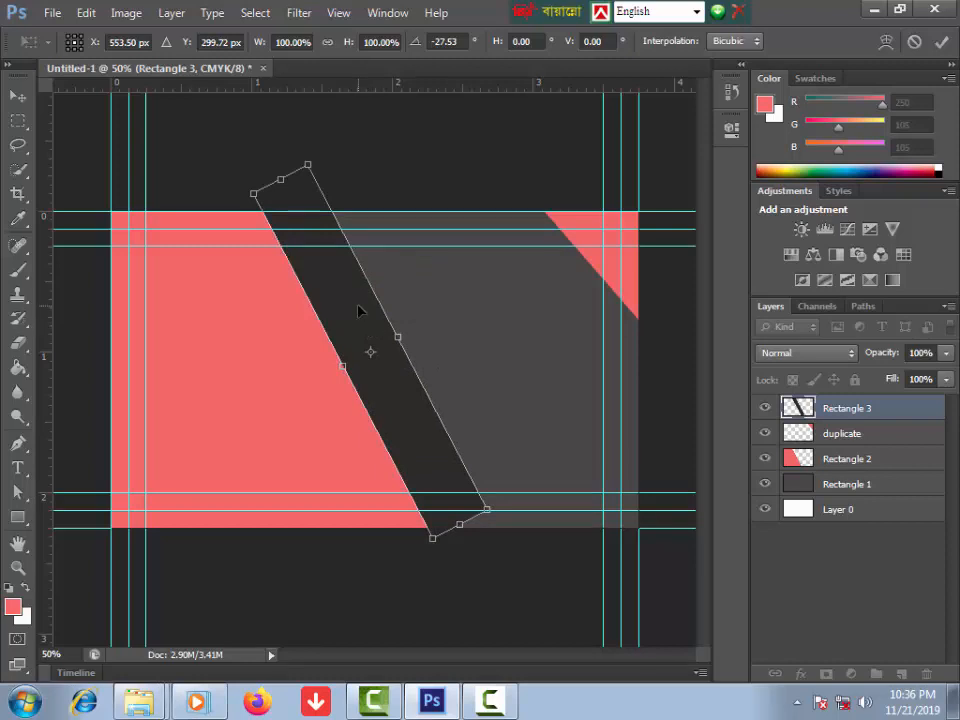
{"action": "key", "text": "Down"}
{"action": "key", "text": "Down"}
{"action": "key", "text": "Down"}
{"action": "key", "text": "Down"}
{"action": "key", "text": "Down"}
{"action": "key", "text": "Down"}
{"action": "key", "text": "Down"}
{"action": "key", "text": "Down"}
{"action": "key", "text": "Down"}
{"action": "key", "text": "Down"}
{"action": "key", "text": "Down"}
{"action": "key", "text": "Down"}
{"action": "key", "text": "Down"}
{"action": "key", "text": "Down"}
{"action": "key", "text": "Down"}
{"action": "key", "text": "Down"}
{"action": "key", "text": "Down"}
{"action": "key", "text": "Down"}
{"action": "key", "text": "Down"}
{"action": "key", "text": "Down"}
{"action": "key", "text": "Return"}
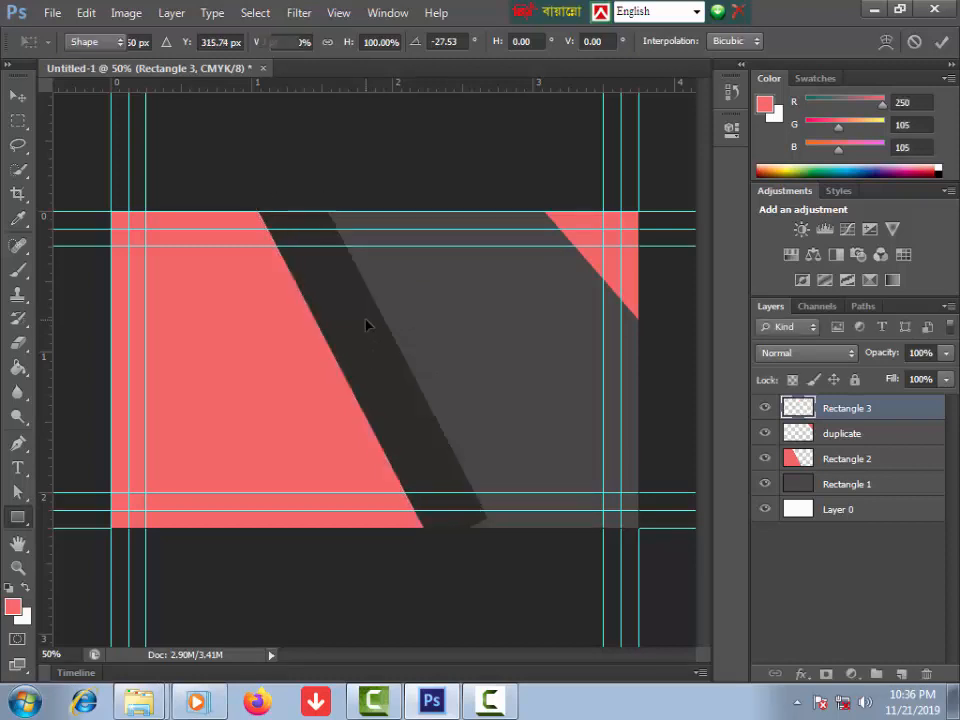
{"action": "left_click", "coordinate": [766, 433]}
{"action": "left_click", "coordinate": [766, 433]}
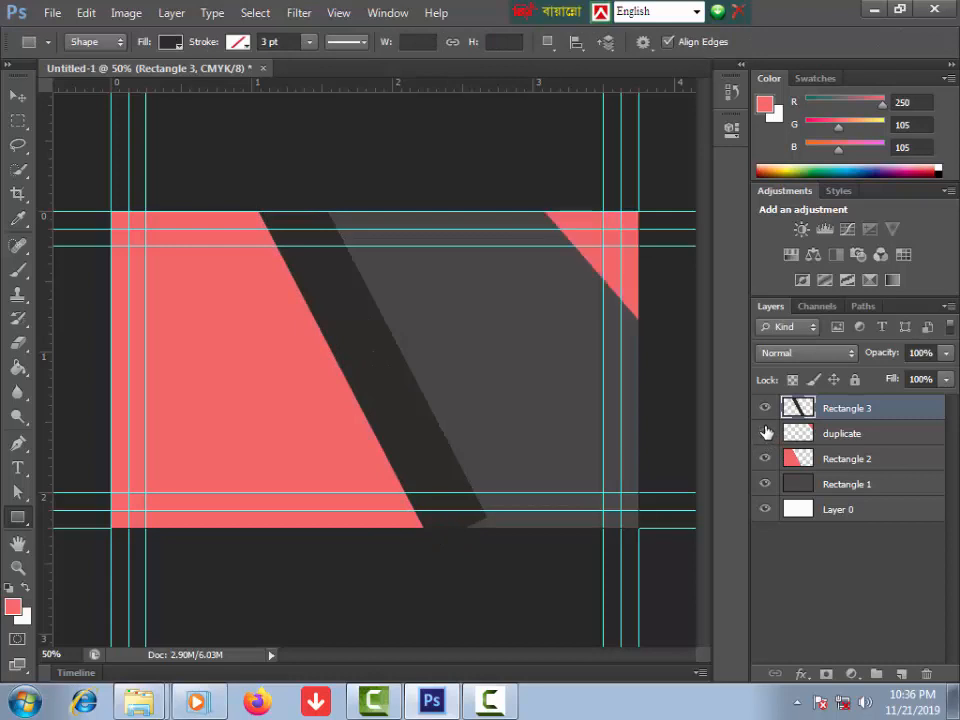
Step: Merge the duplicate and Rectangle 2 layers, then load the pink shapes' pixels as a selection
{"action": "left_click", "coordinate": [850, 433]}
{"action": "left_click", "coordinate": [850, 458], "text": "shift"}
{"action": "right_click", "coordinate": [850, 458]}
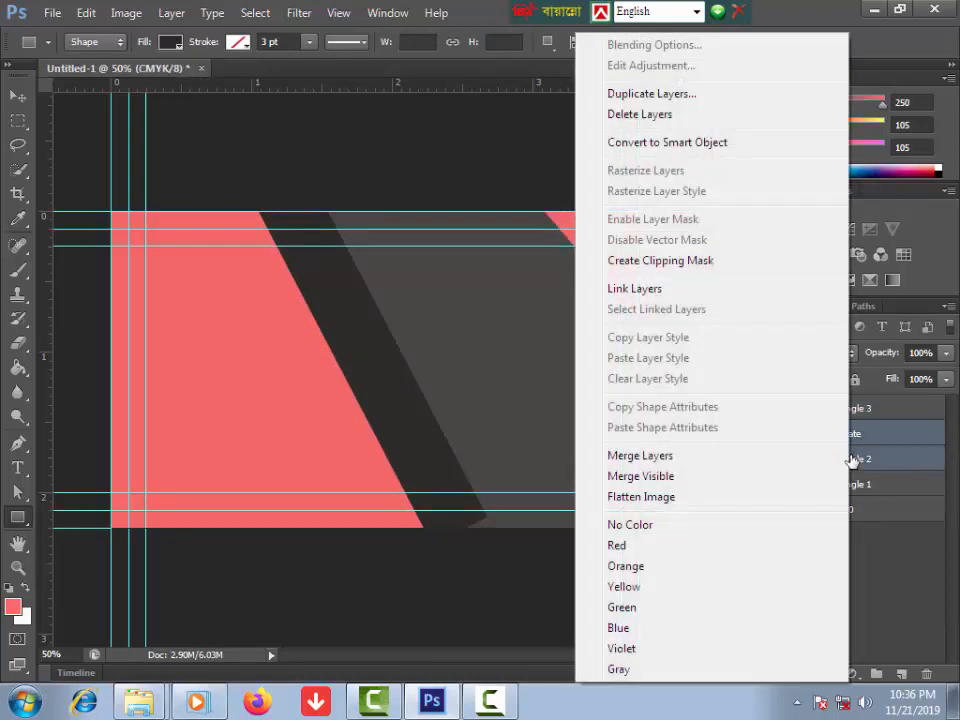
{"action": "left_click", "coordinate": [645, 458]}
{"action": "right_click", "coordinate": [797, 436]}
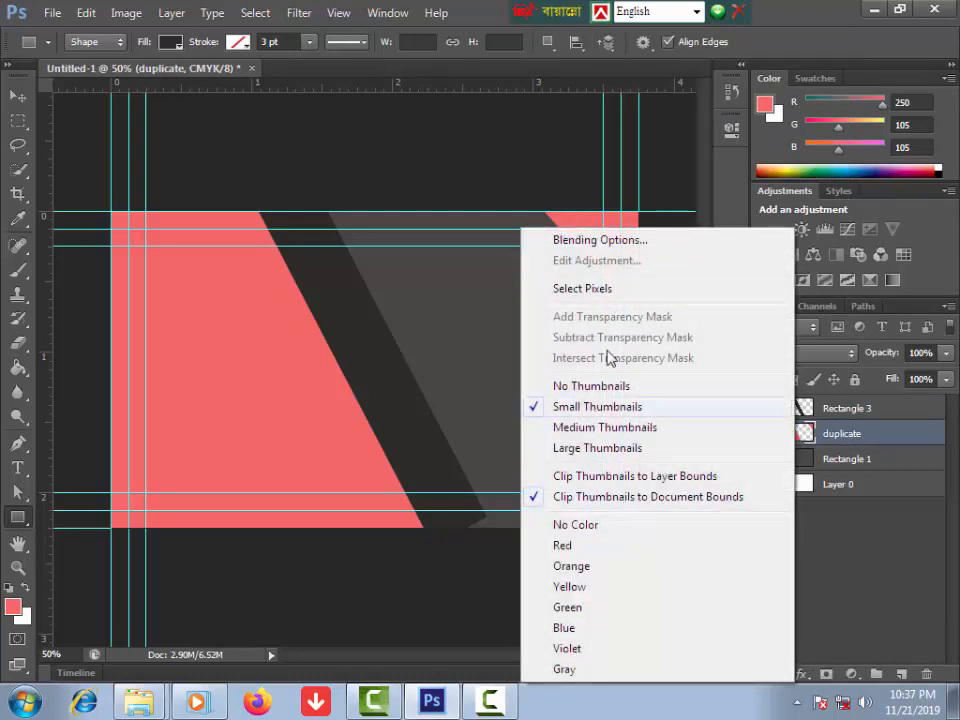
{"action": "left_click", "coordinate": [588, 289]}
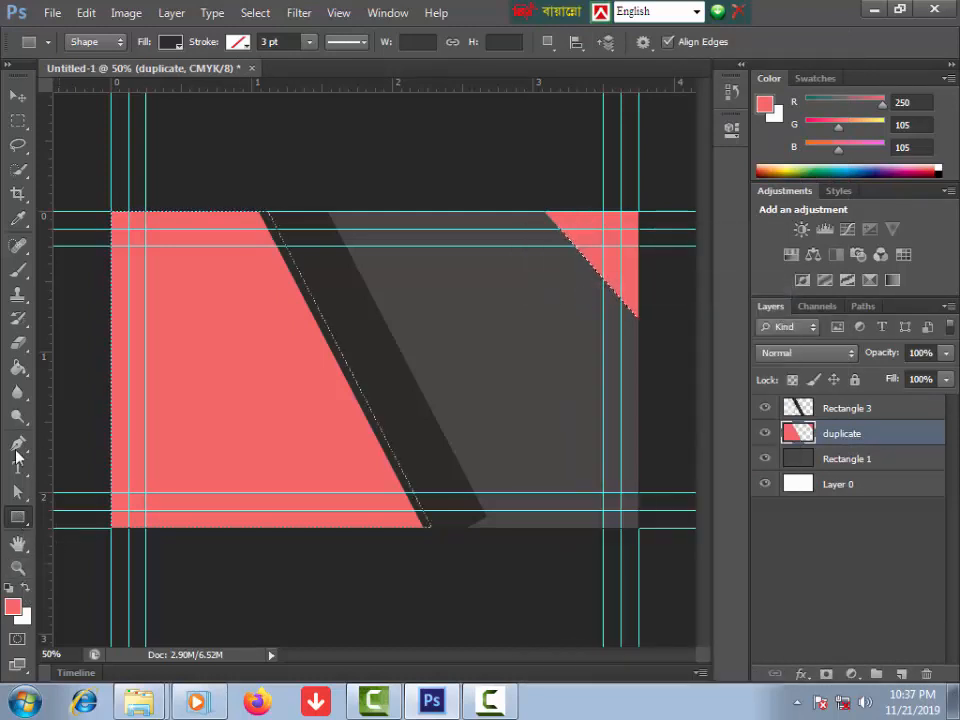
Step: Choose the soft round Brush tool and reduce its size to 131 px
{"action": "left_click", "coordinate": [20, 270]}
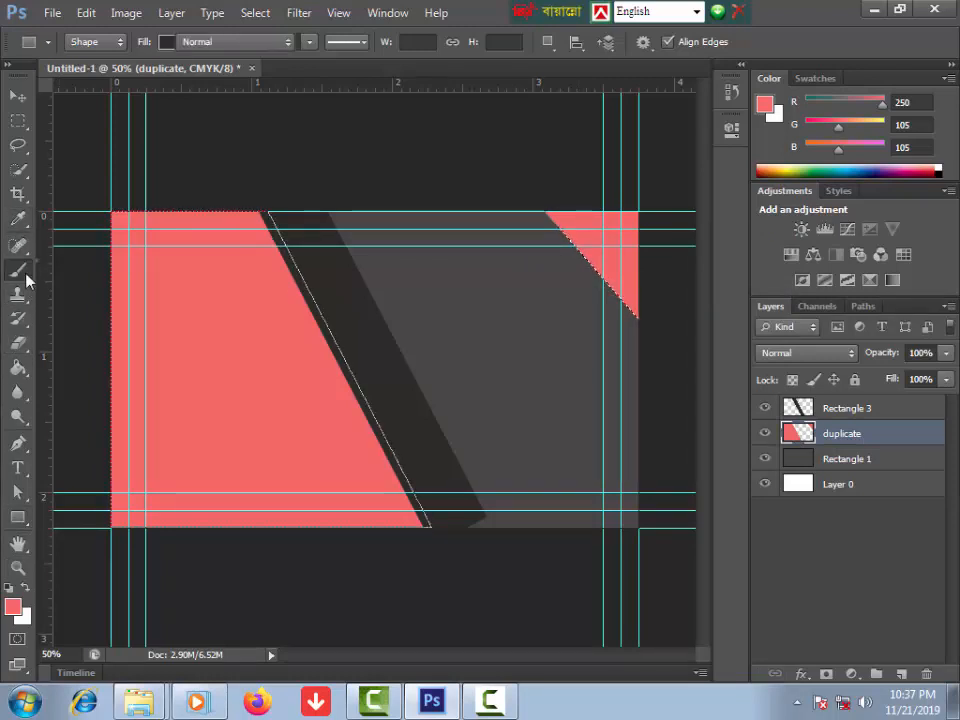
{"action": "left_click", "coordinate": [100, 272]}
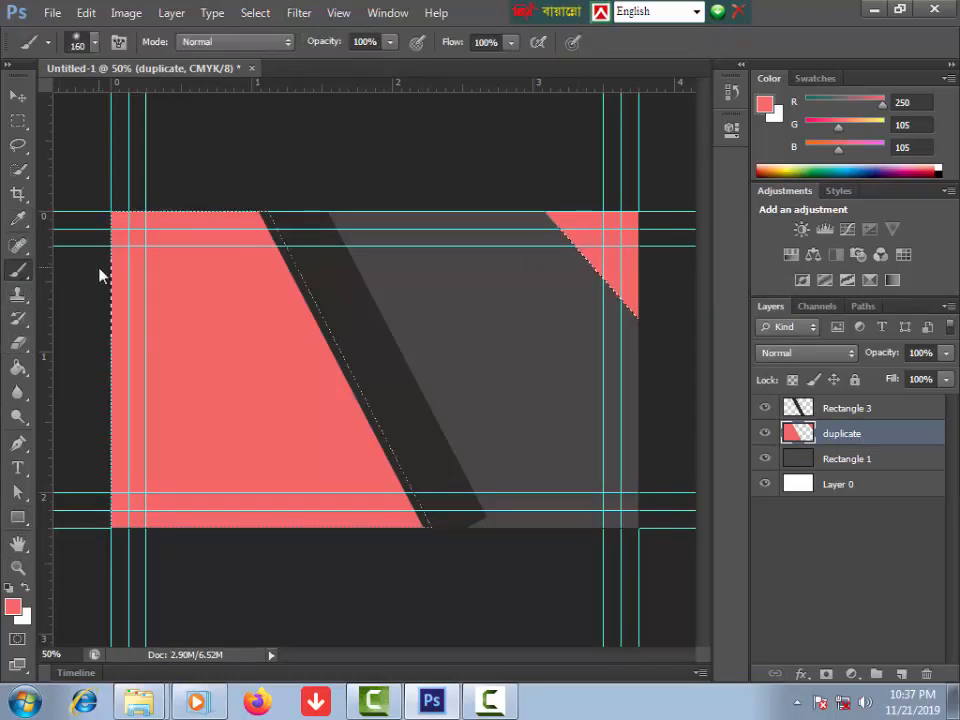
{"action": "left_click", "coordinate": [95, 42]}
{"action": "left_click_drag", "start_coordinate": [146, 101], "coordinate": [133, 101]}
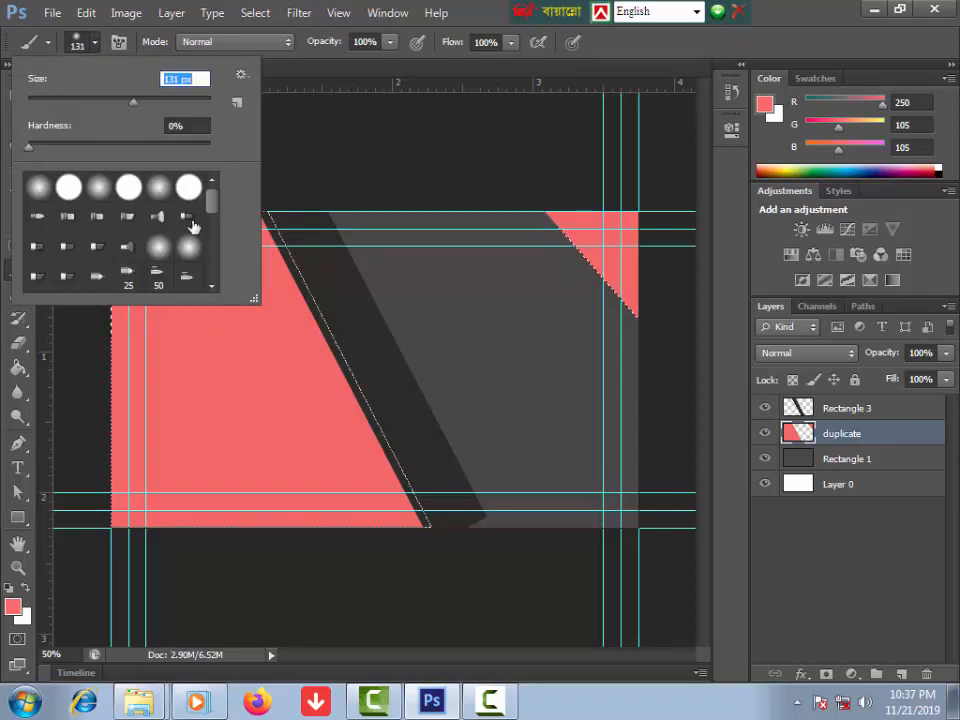
Step: Reset the colours to default black and select Rectangle 3's dark band pixels
{"action": "left_click", "coordinate": [790, 410]}
{"action": "key", "text": "d"}
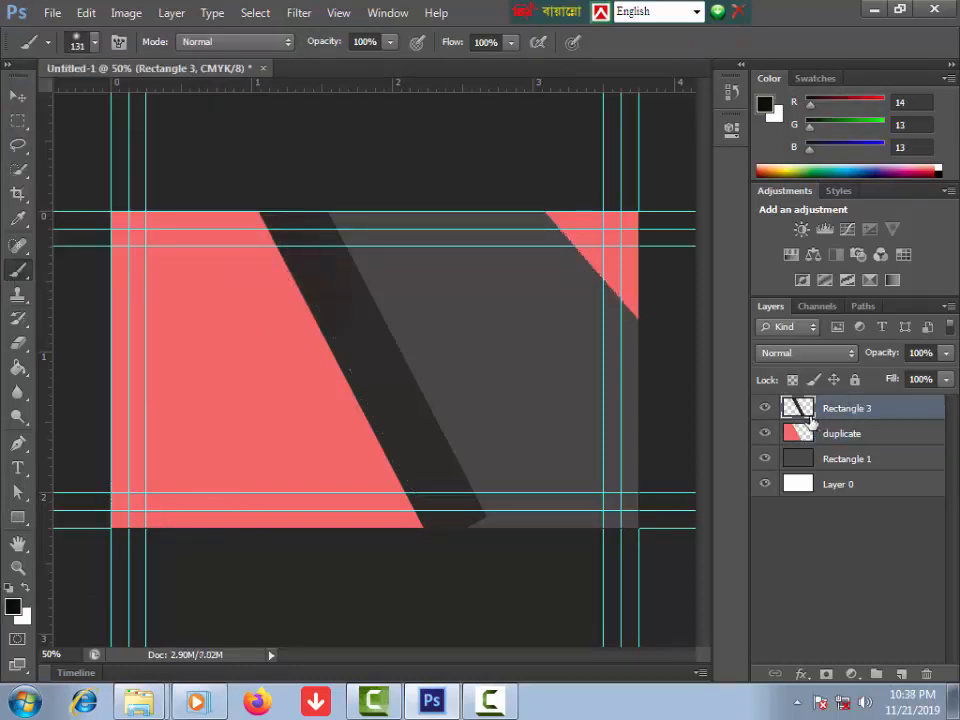
{"action": "right_click", "coordinate": [797, 406]}
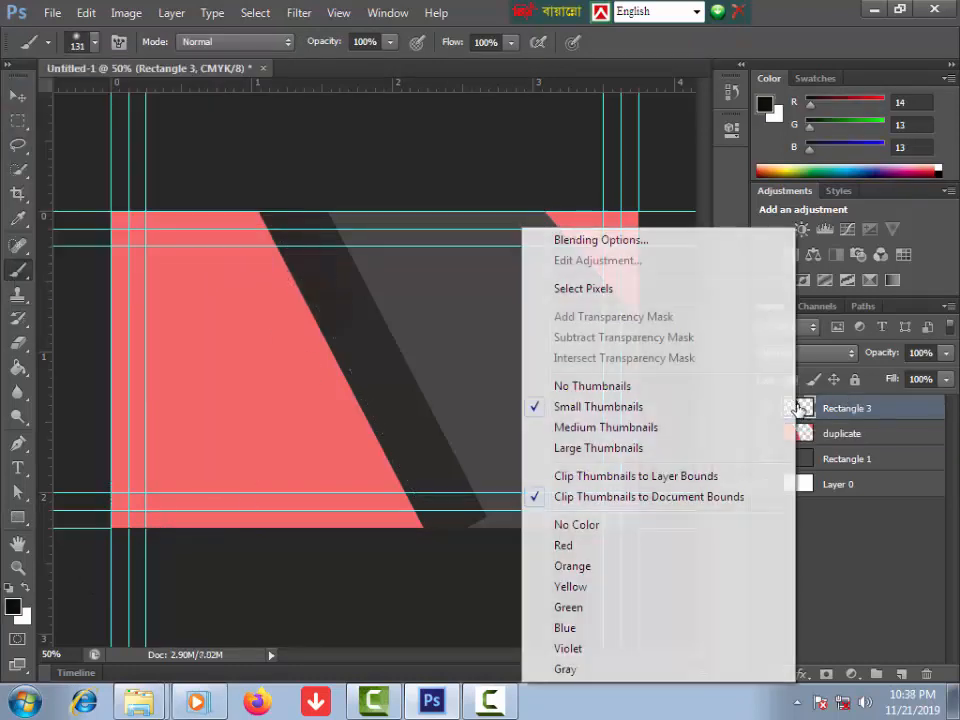
{"action": "left_click", "coordinate": [584, 289]}
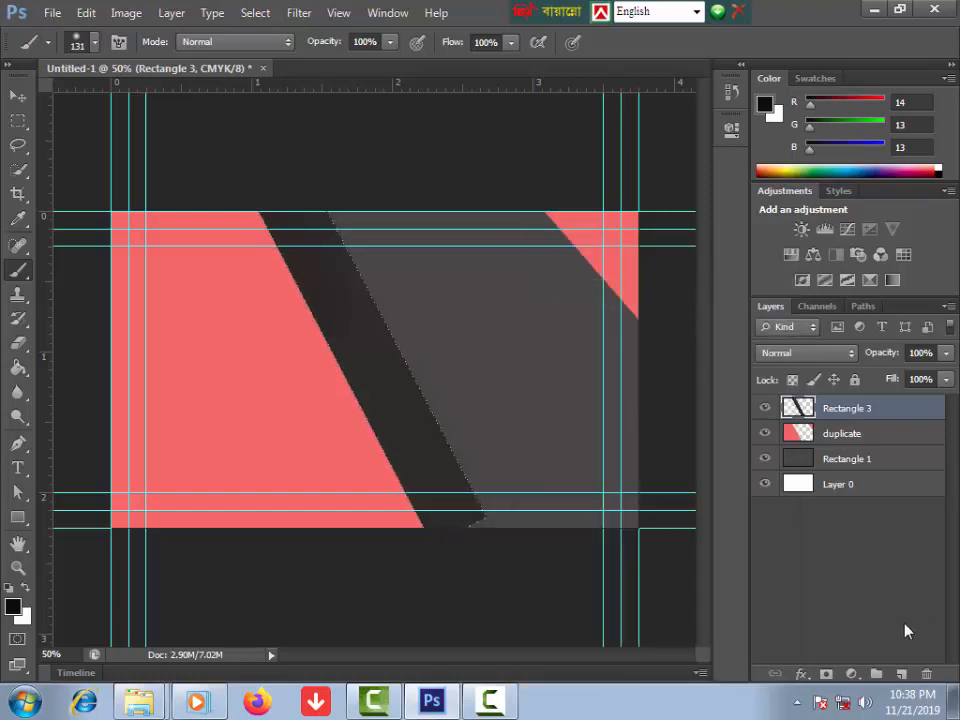
Step: On a new layer, paint soft dark warm grey (232121) shading down the band
{"action": "left_click", "coordinate": [902, 676]}
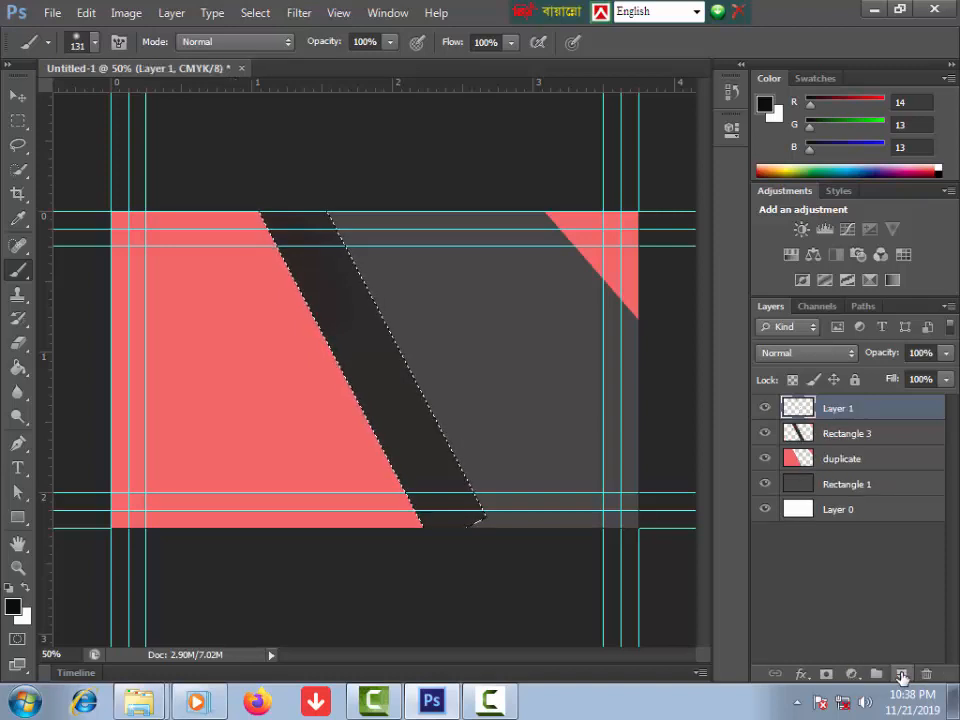
{"action": "right_click", "coordinate": [18, 270]}
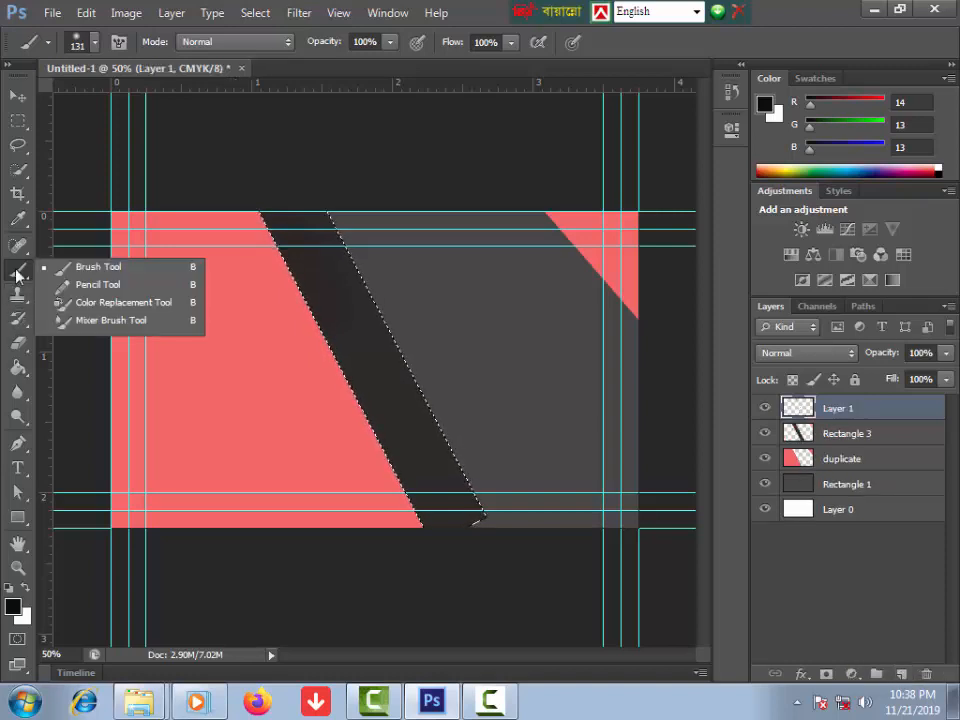
{"action": "left_click", "coordinate": [62, 264]}
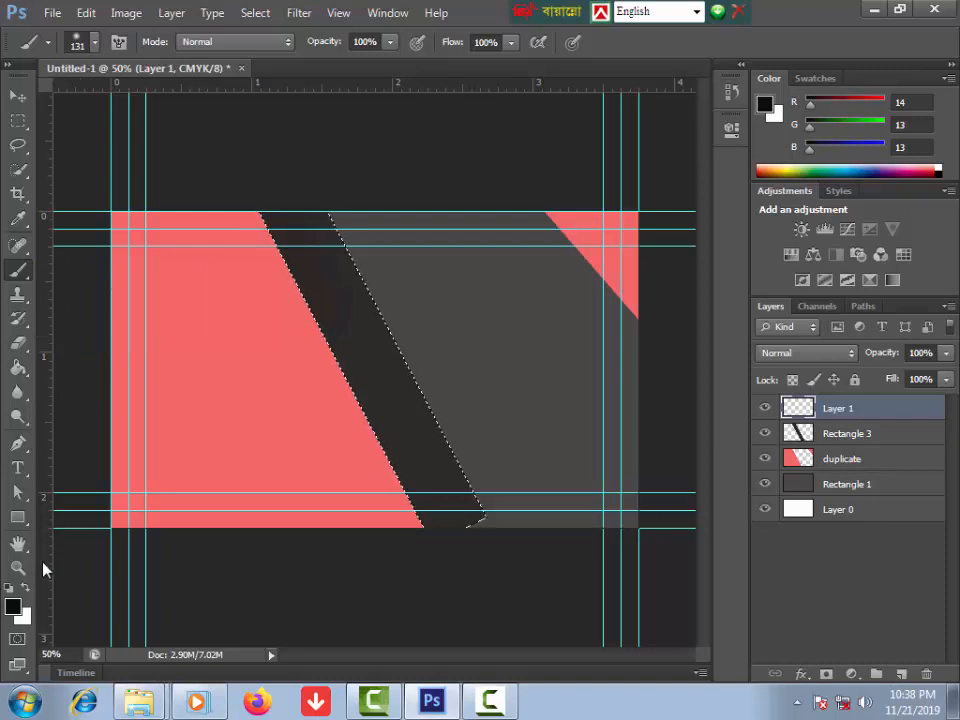
{"action": "left_click", "coordinate": [13, 607]}
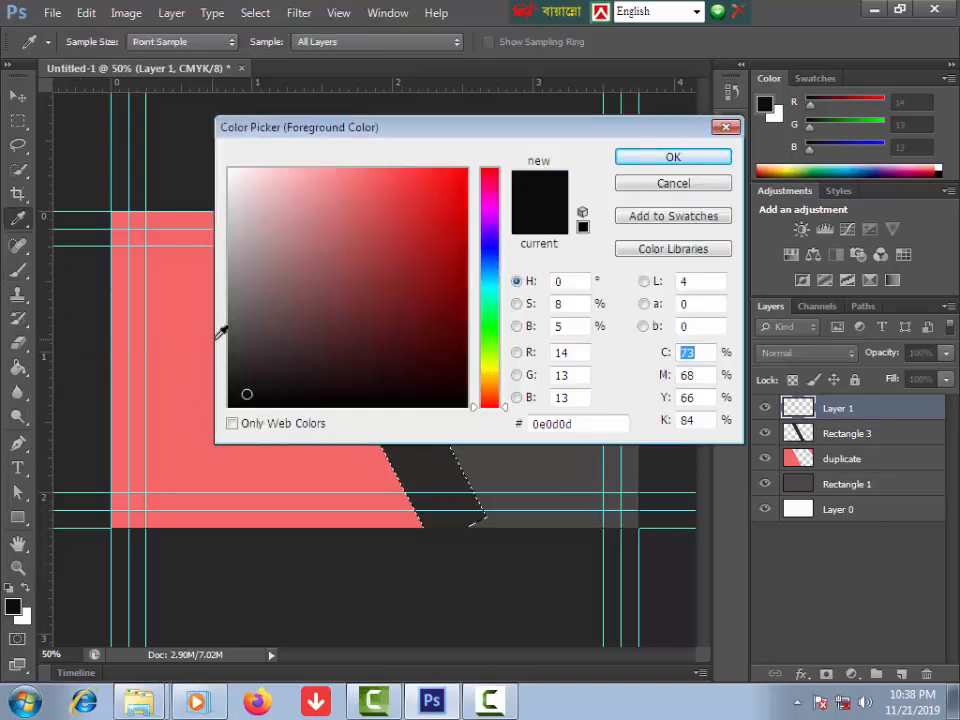
{"action": "left_click", "coordinate": [239, 374]}
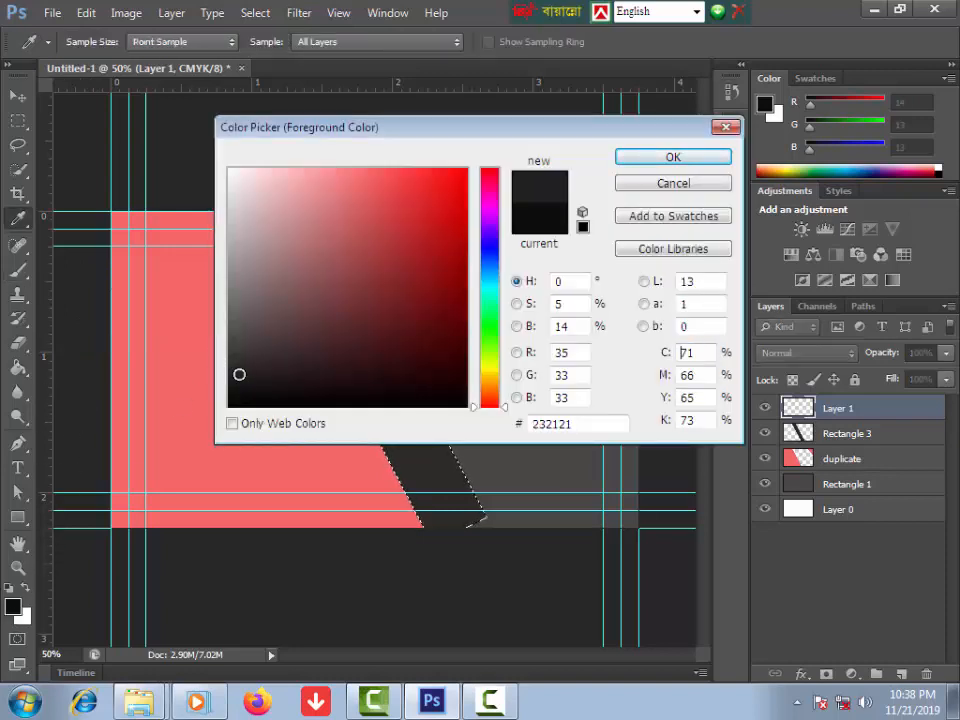
{"action": "left_click", "coordinate": [664, 160]}
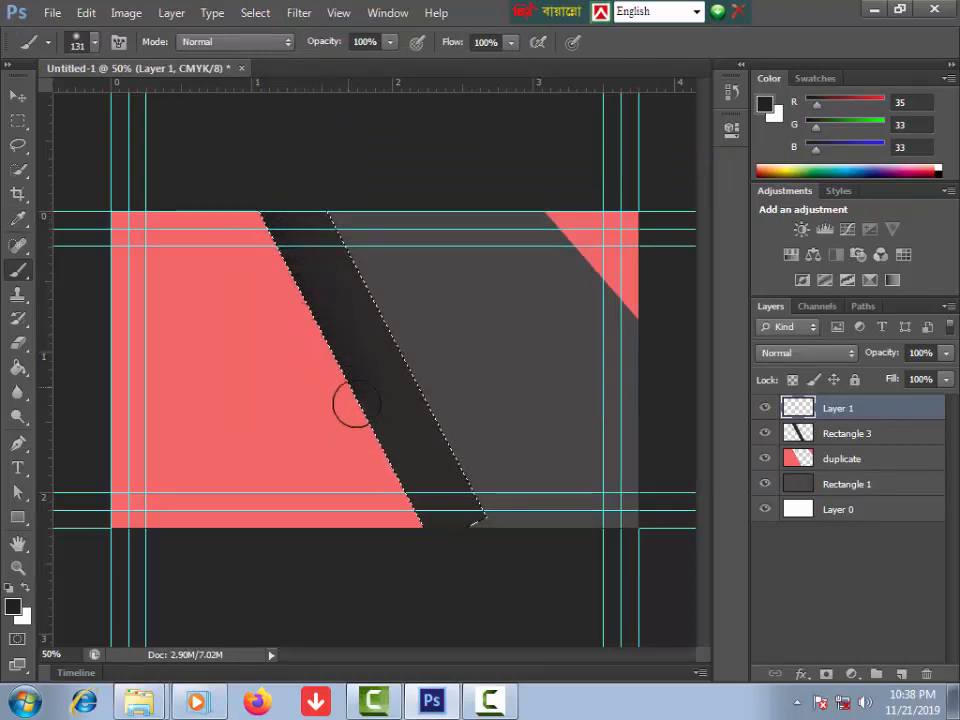
{"action": "left_click_drag", "start_coordinate": [429, 527], "coordinate": [432, 530]}
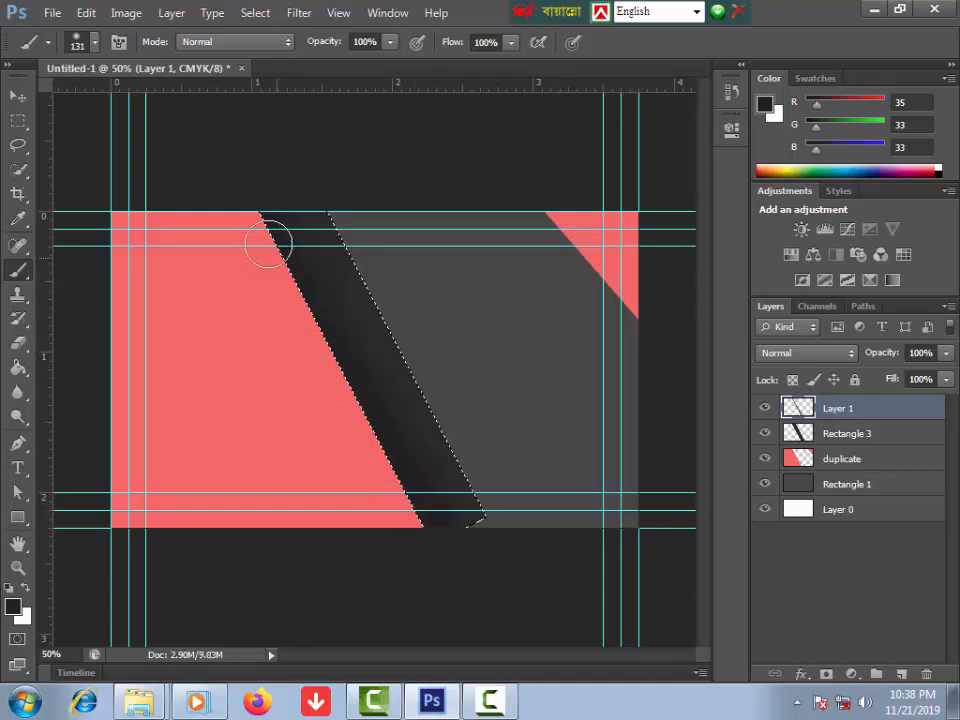
Step: Darken the band's left edge with near-black 0c0c0c, then deselect
{"action": "left_click", "coordinate": [13, 608]}
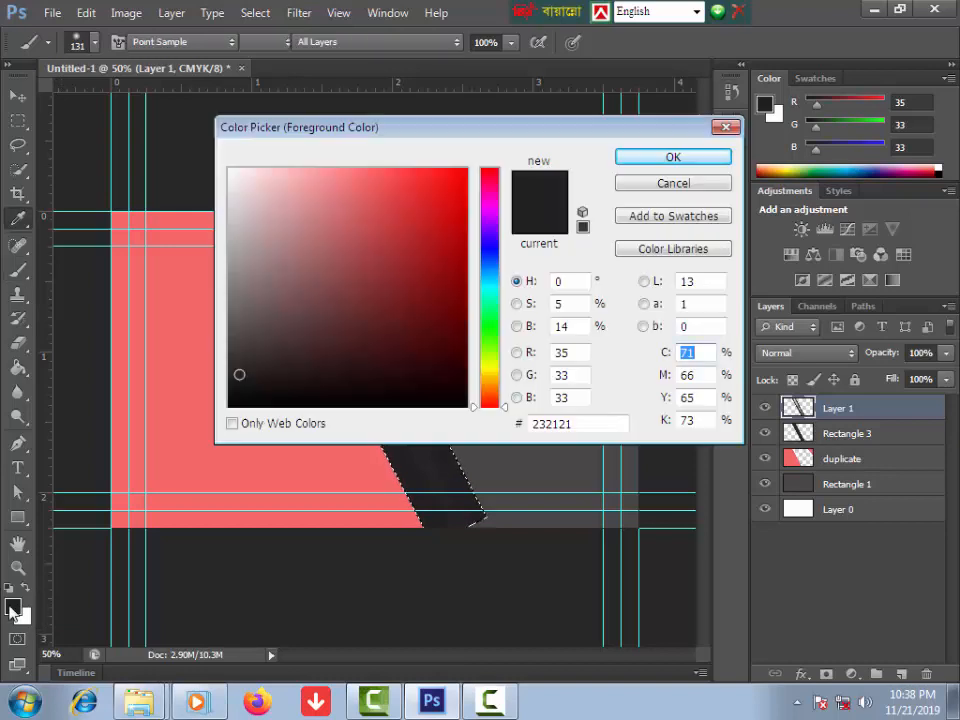
{"action": "left_click", "coordinate": [242, 394]}
{"action": "left_click", "coordinate": [660, 162]}
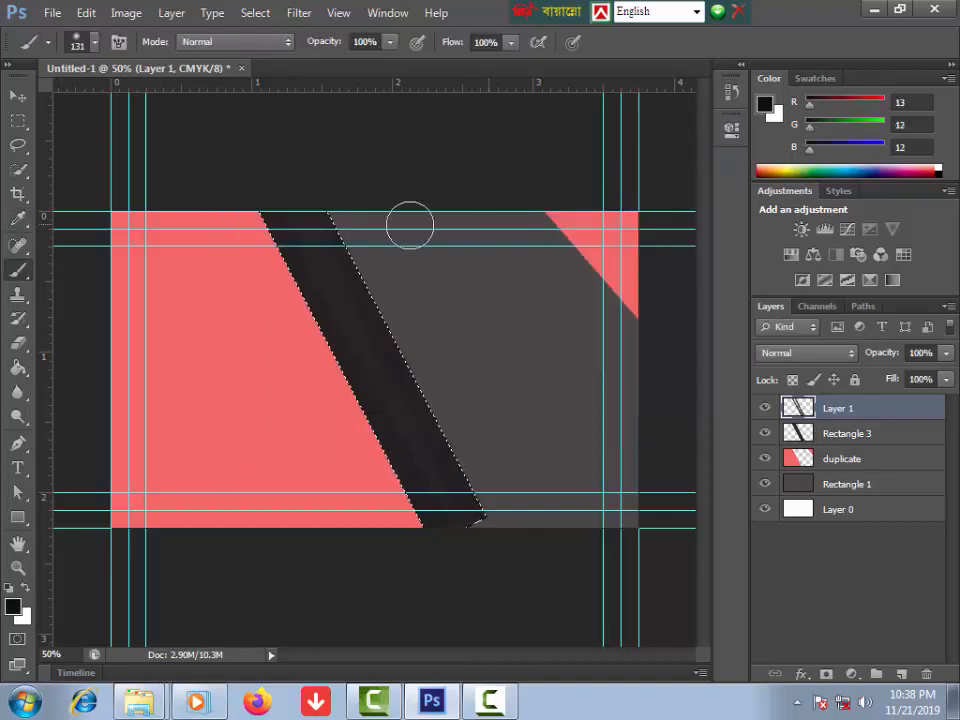
{"action": "left_click_drag", "start_coordinate": [243, 211], "coordinate": [412, 517]}
{"action": "mouse_move", "coordinate": [327, 194]}
{"action": "left_mouse_down"}
{"action": "mouse_move", "coordinate": [373, 316]}
{"action": "mouse_move", "coordinate": [433, 429]}
{"action": "mouse_move", "coordinate": [497, 520]}
{"action": "left_mouse_up"}
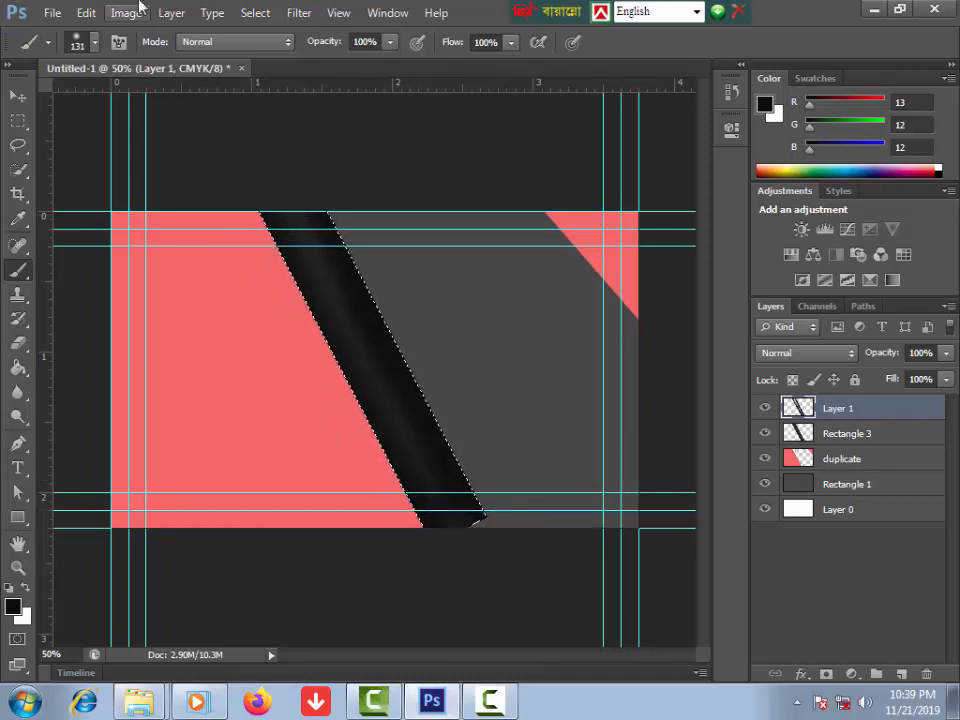
{"action": "key", "text": "ctrl+d"}
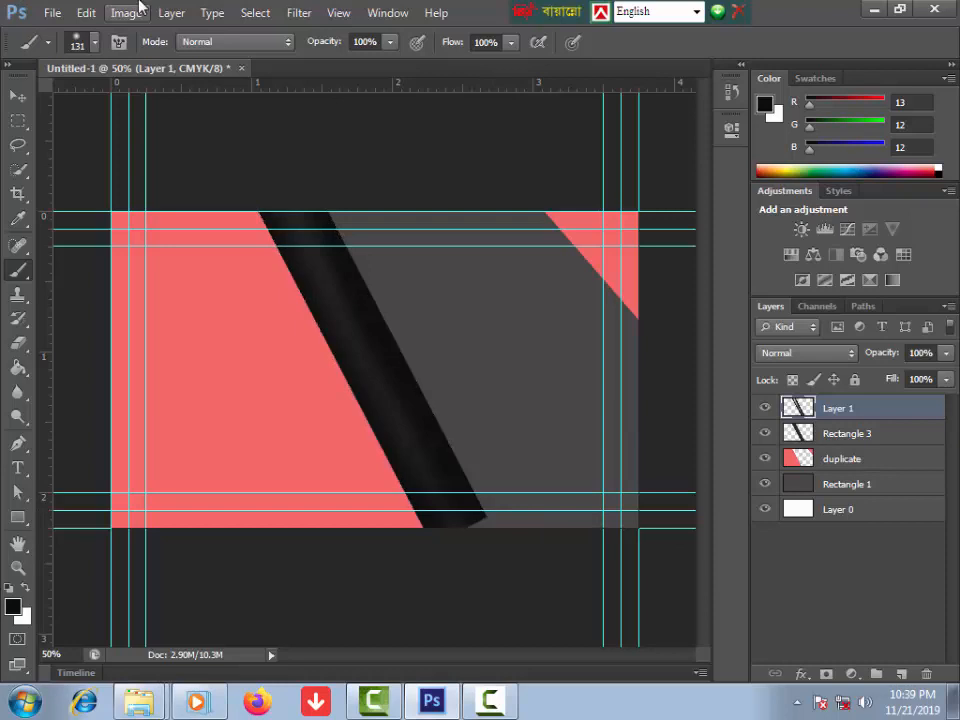
{"action": "left_click", "coordinate": [18, 96]}
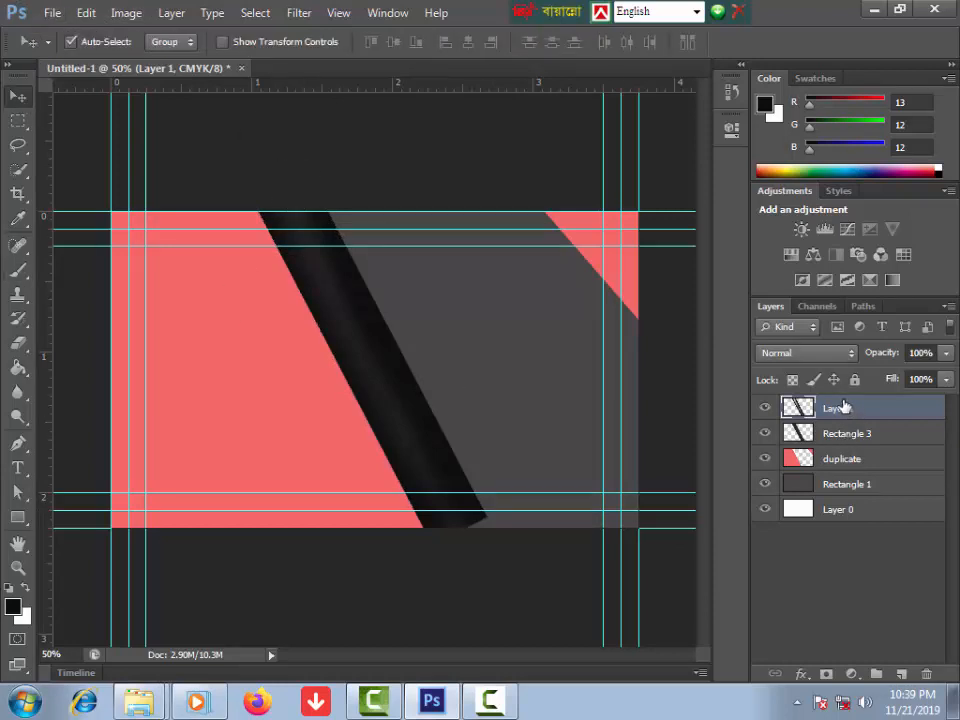
Step: Stretch the dark shading down to the card's bottom edge
{"action": "key", "text": "ctrl+t"}
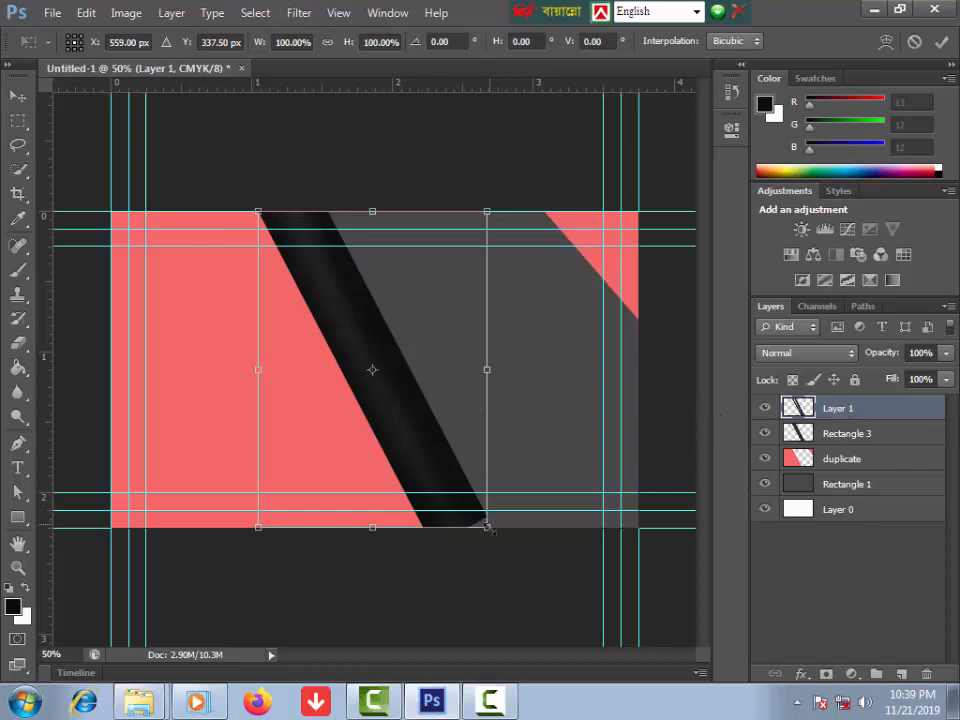
{"action": "mouse_move", "coordinate": [487, 525]}
{"action": "left_mouse_down"}
{"action": "mouse_move", "coordinate": [501, 544]}
{"action": "mouse_move", "coordinate": [489, 544]}
{"action": "left_mouse_up"}
{"action": "key", "text": "Return"}
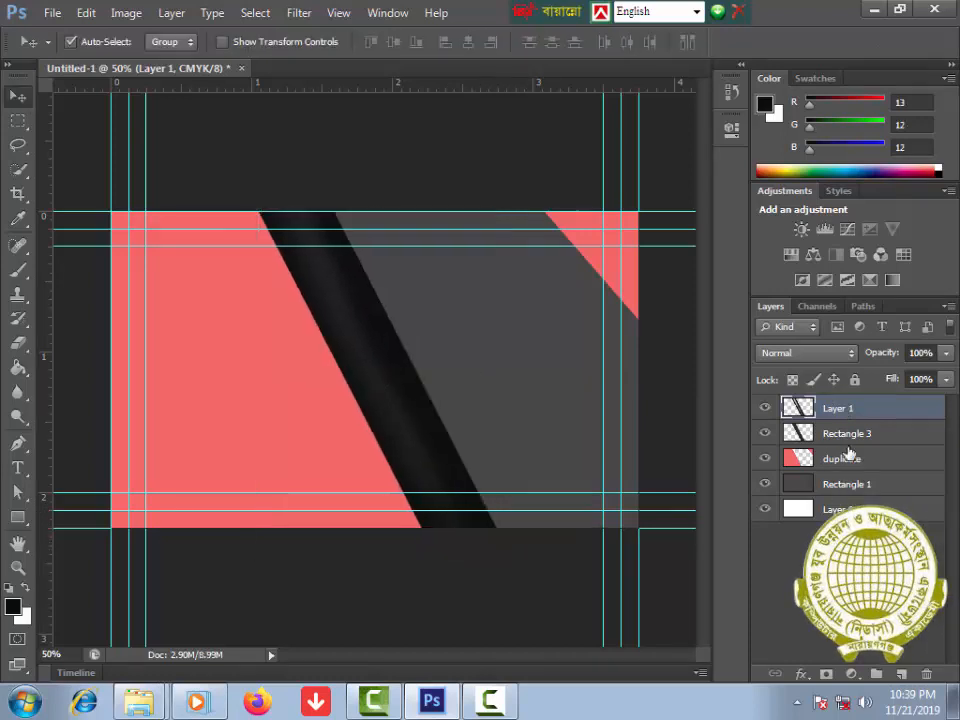
Step: Merge Rectangle 3 into Layer 1
{"action": "left_click", "coordinate": [846, 433], "text": "shift"}
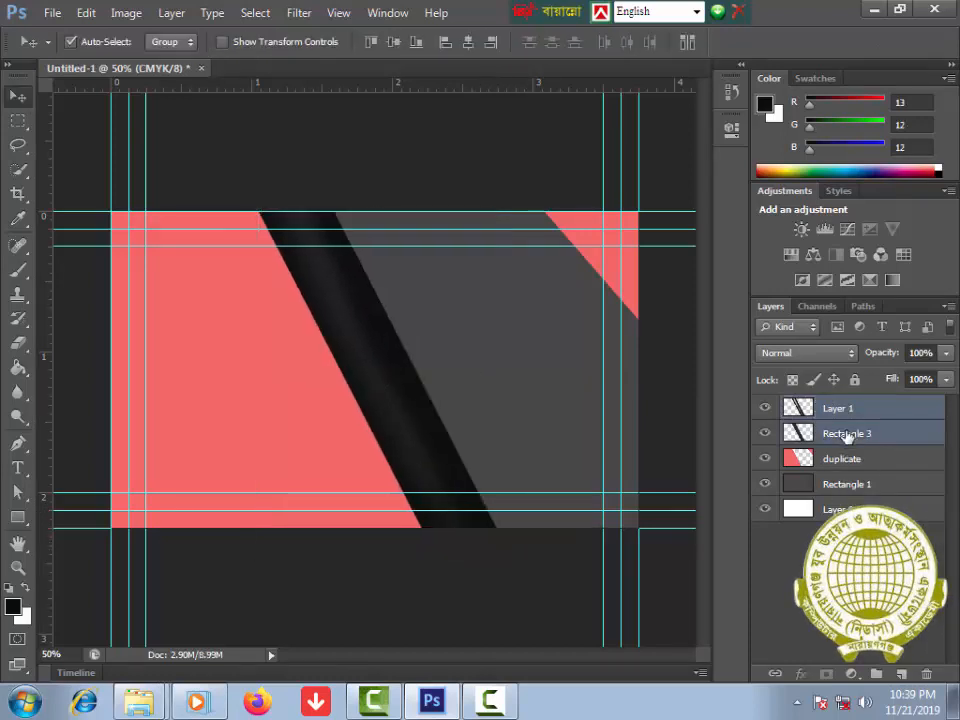
{"action": "right_click", "coordinate": [846, 433]}
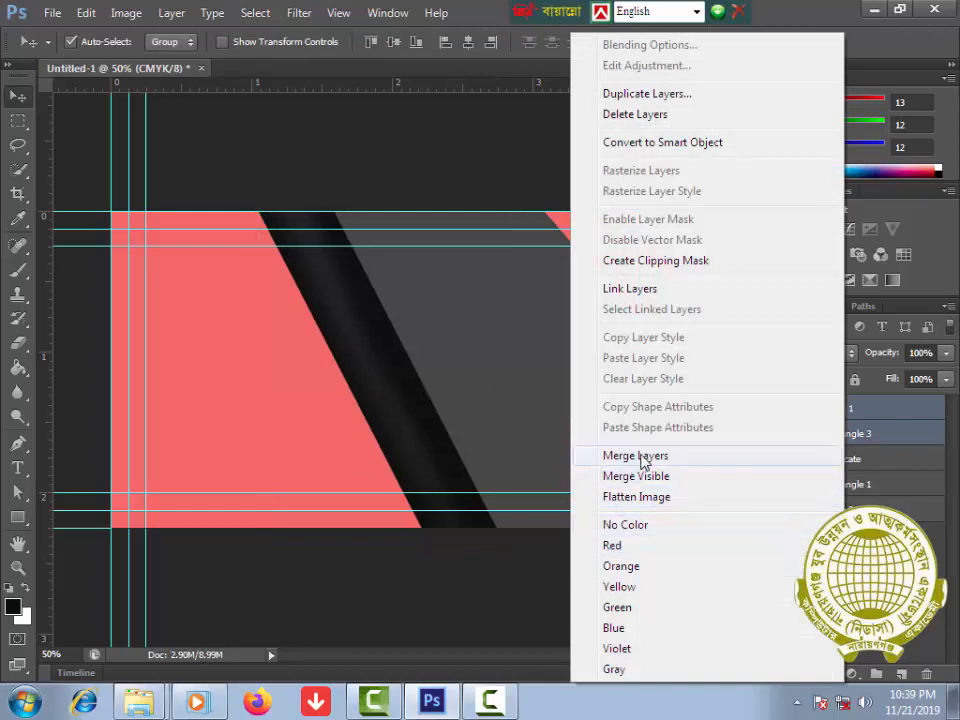
{"action": "left_click", "coordinate": [642, 456]}
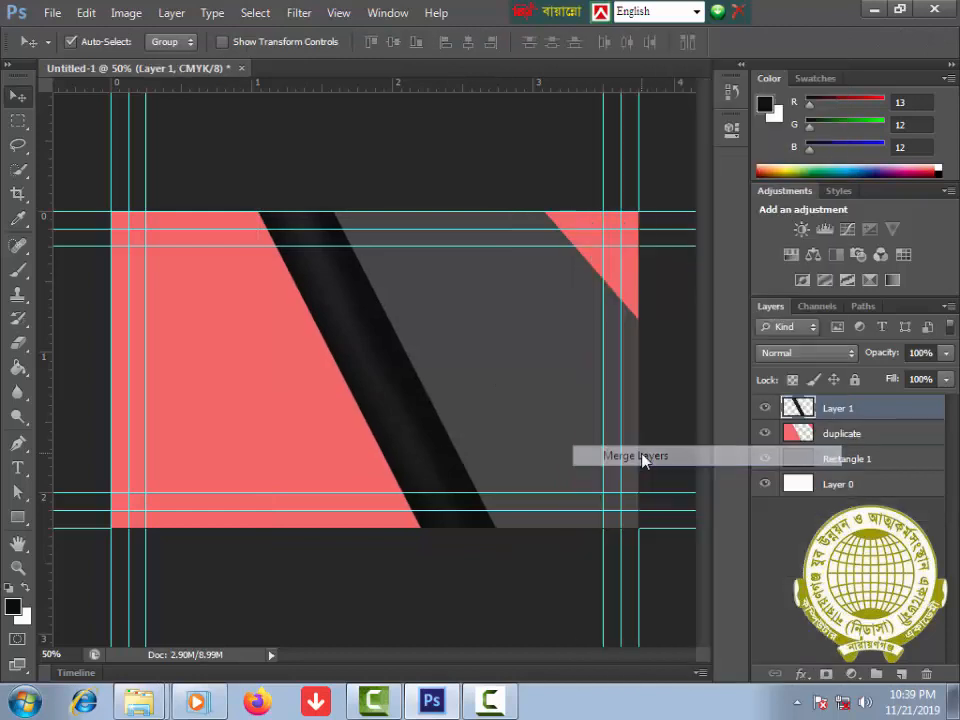
Step: Draw the paw print custom shape on the coral left side and rasterize Shape 1
{"action": "left_click", "coordinate": [18, 519]}
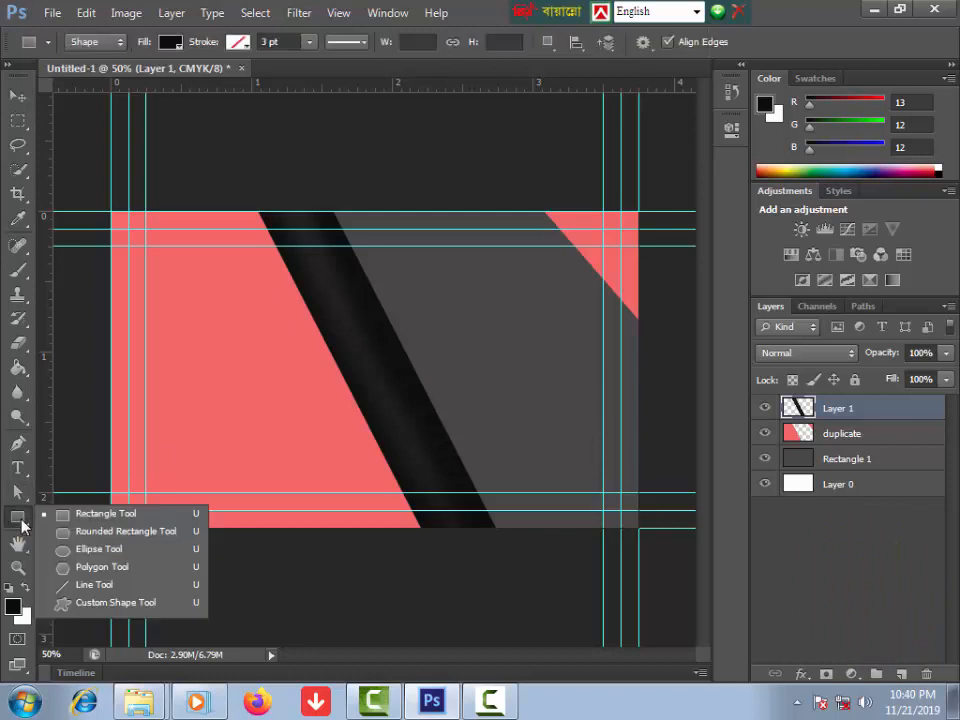
{"action": "left_click", "coordinate": [106, 603]}
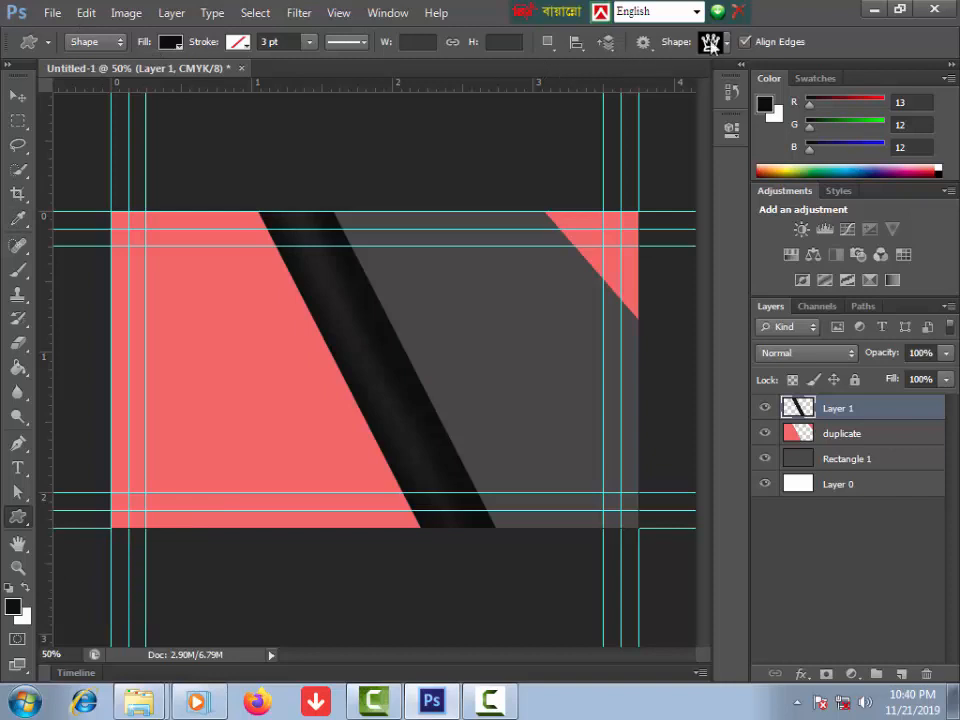
{"action": "left_click", "coordinate": [728, 43]}
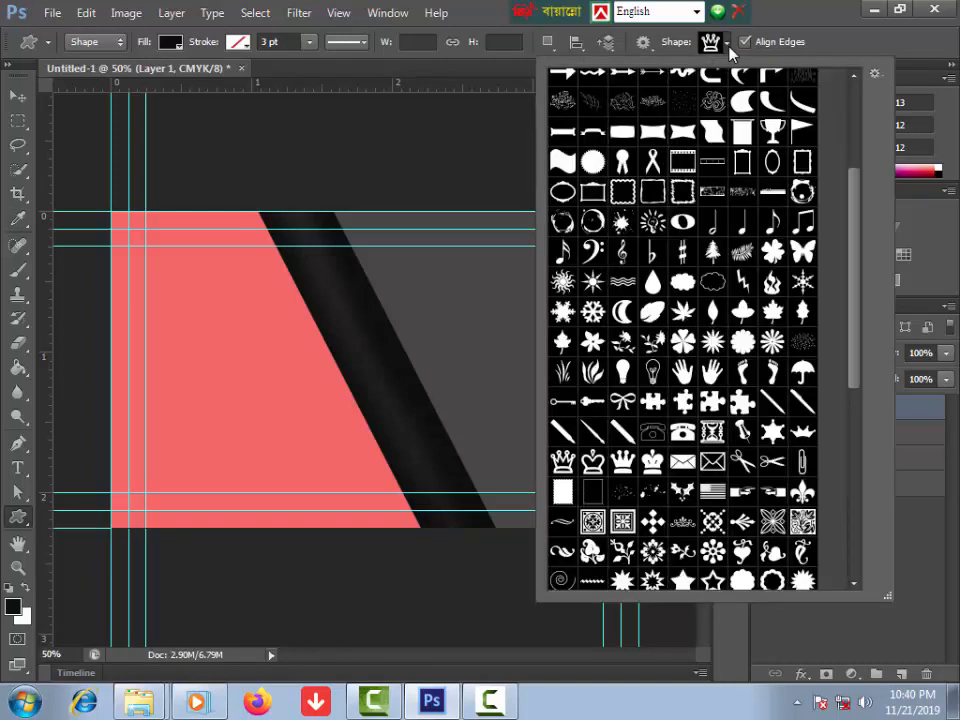
{"action": "left_click_drag", "start_coordinate": [855, 308], "coordinate": [844, 204]}
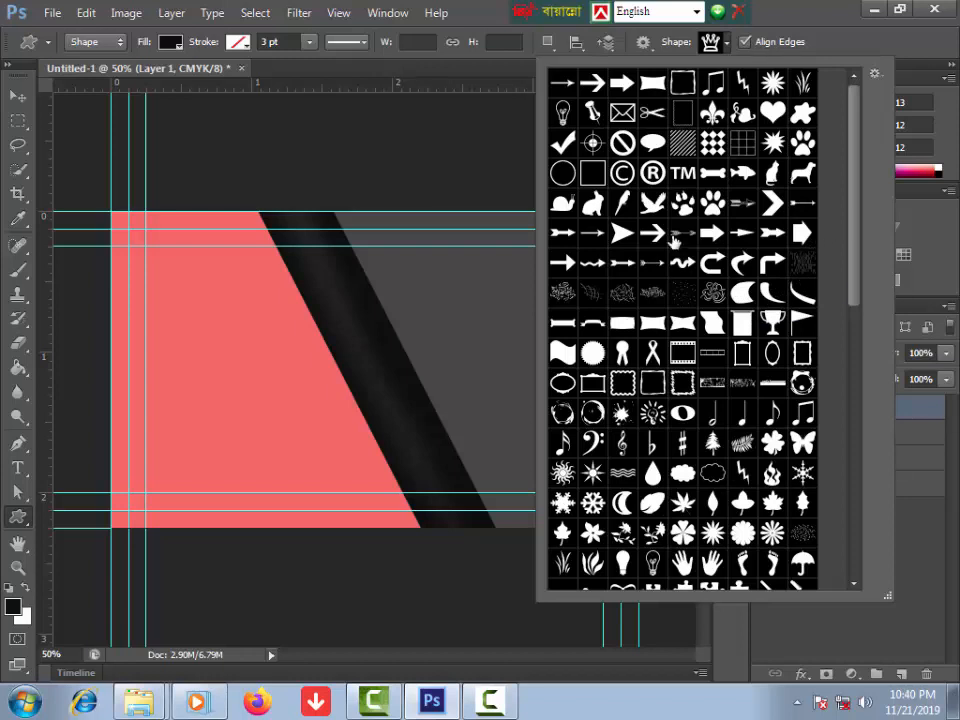
{"action": "left_click", "coordinate": [713, 206]}
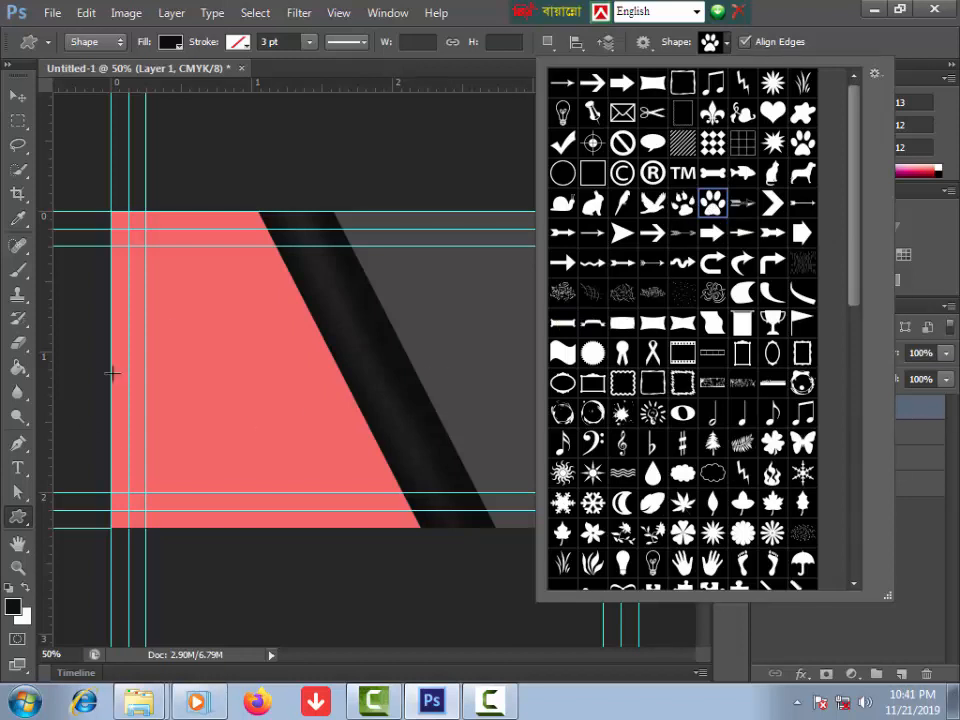
{"action": "left_click_drag", "start_coordinate": [182, 326], "coordinate": [232, 395]}
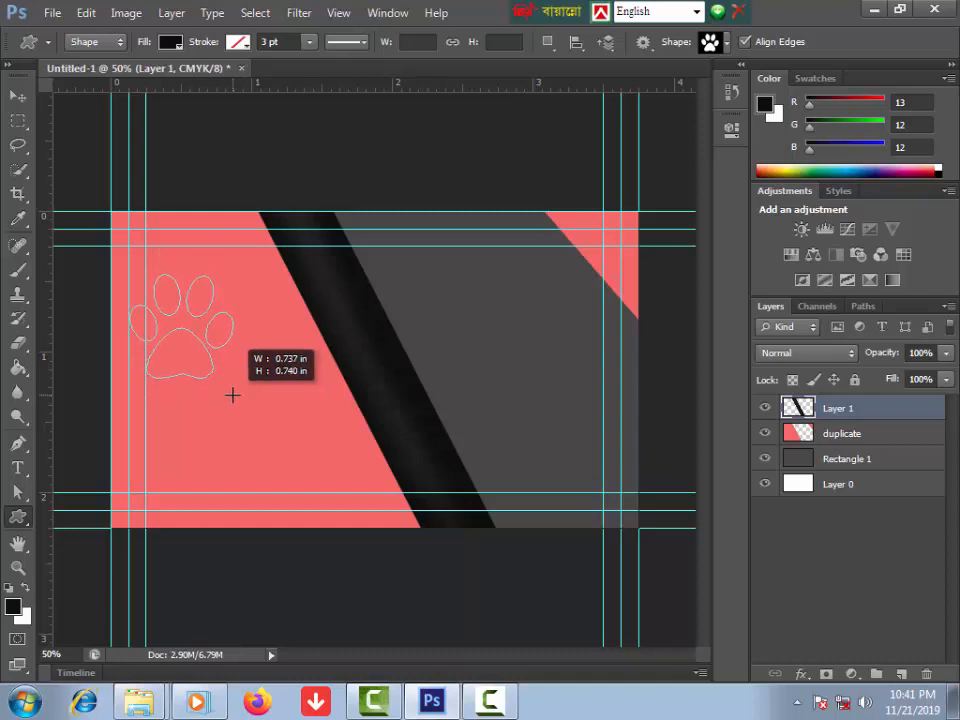
{"action": "mouse_move", "coordinate": [232, 395]}
{"action": "left_mouse_down"}
{"action": "mouse_move", "coordinate": [285, 437]}
{"action": "mouse_move", "coordinate": [284, 425]}
{"action": "left_mouse_up"}
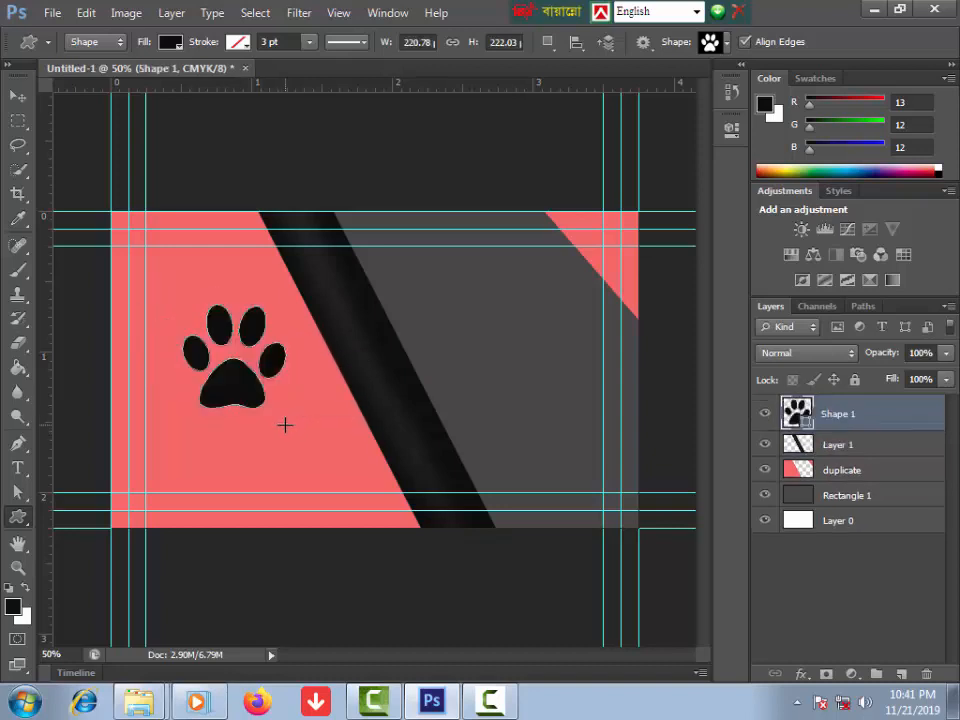
{"action": "right_click", "coordinate": [841, 419]}
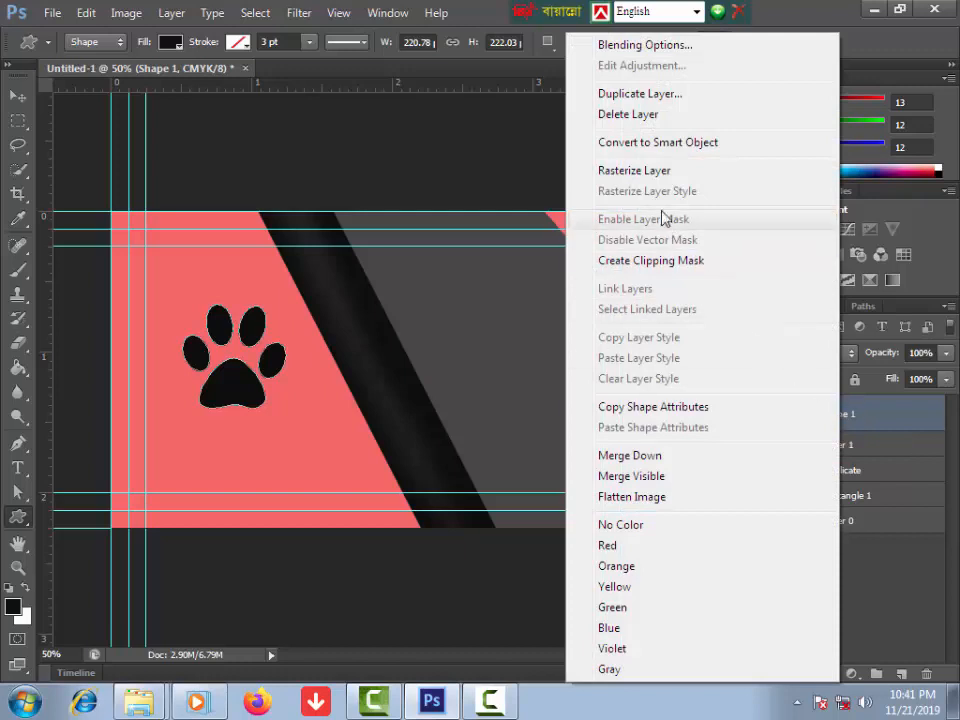
{"action": "left_click", "coordinate": [641, 170]}
Step: Type 'NYDASA' below the paw print in Tw Cen MT Condensed at 14 pt
{"action": "left_click", "coordinate": [18, 467]}
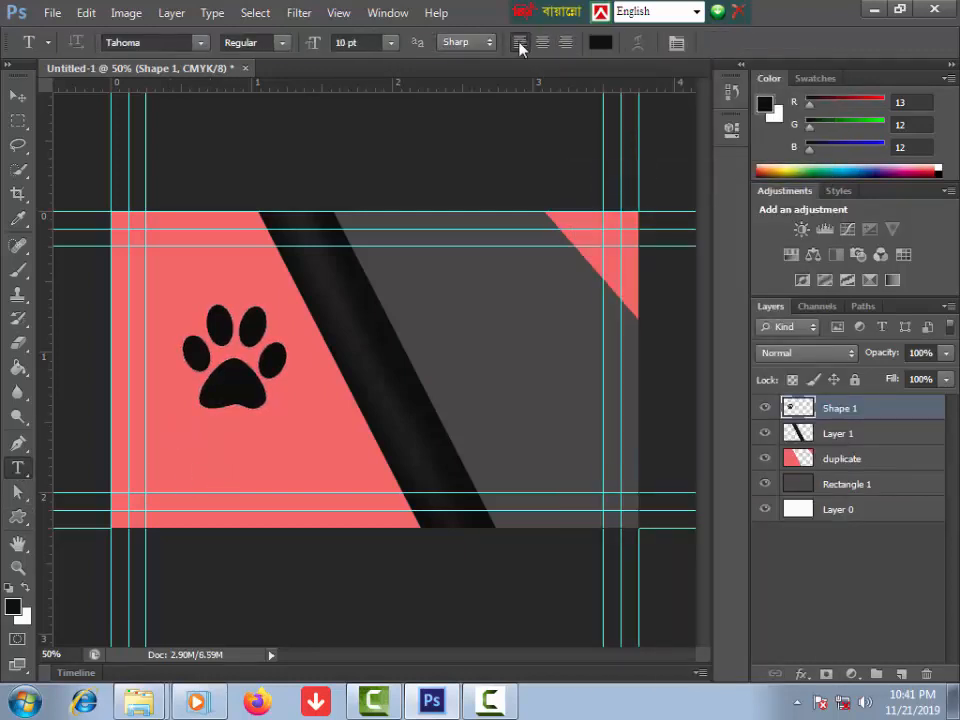
{"action": "left_click", "coordinate": [182, 448]}
{"action": "type", "text": "NY"}
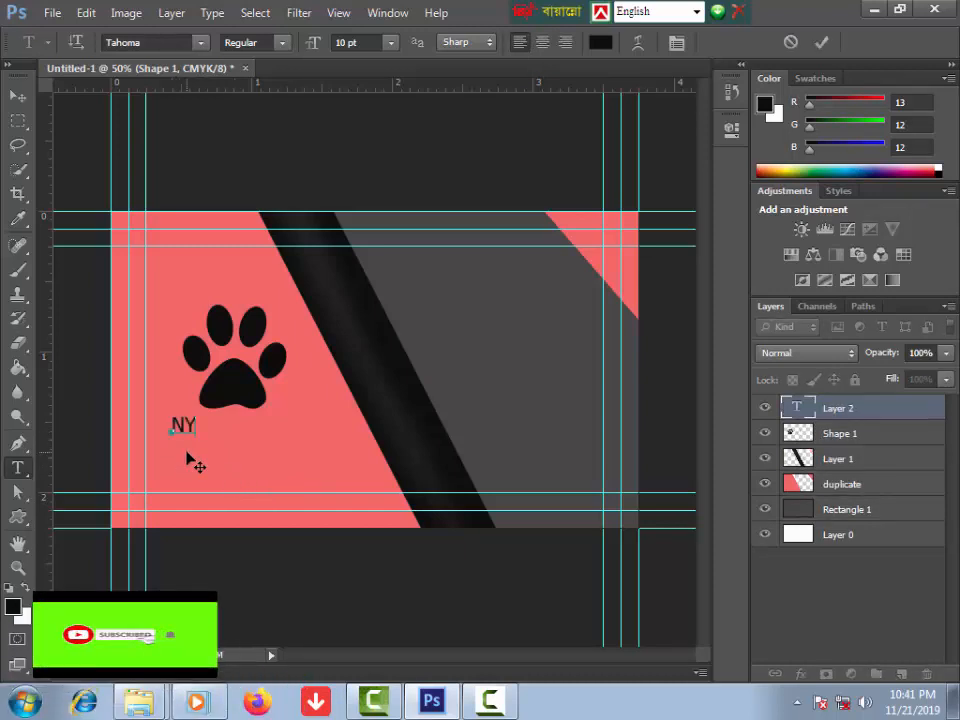
{"action": "type", "text": "DASA"}
{"action": "key", "text": "ctrl+a"}
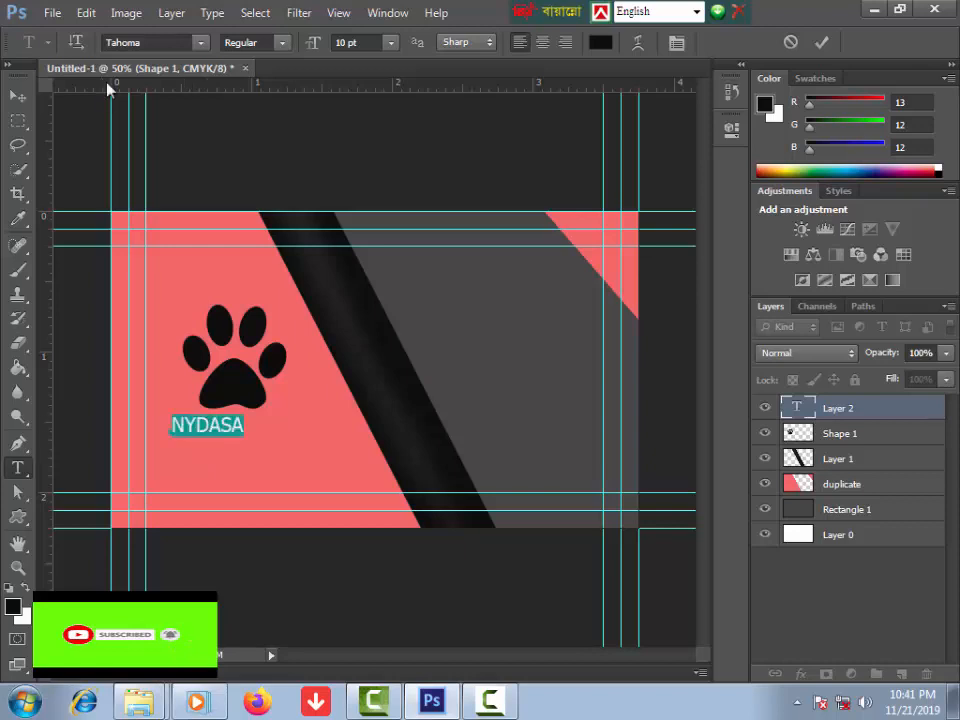
{"action": "left_click", "coordinate": [139, 42]}
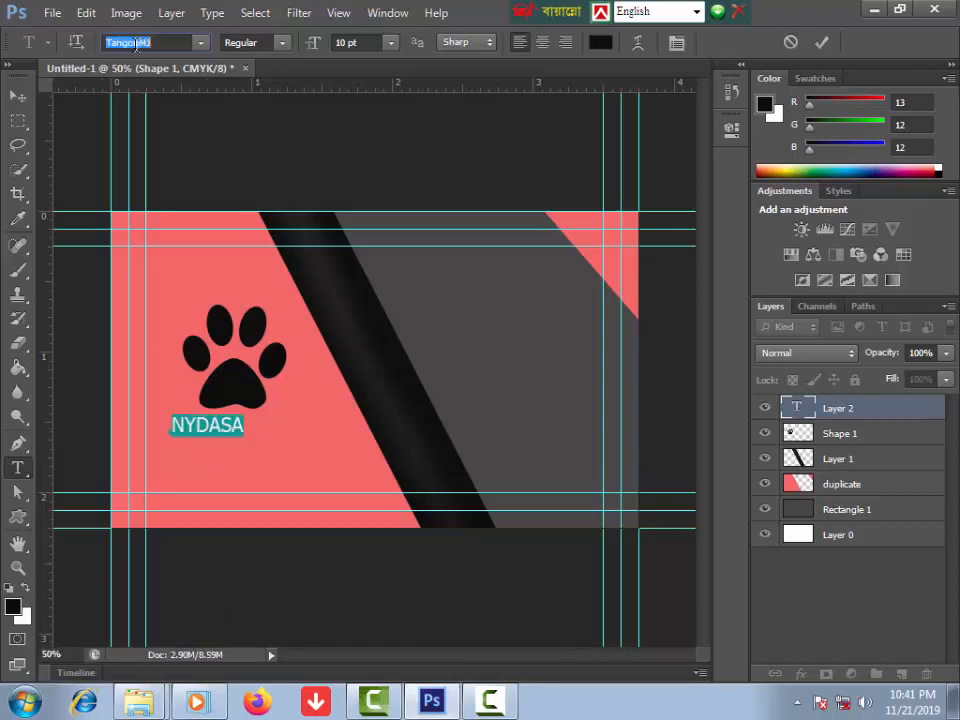
{"action": "key", "text": "Down"}
{"action": "key", "text": "Down"}
{"action": "key", "text": "Down"}
{"action": "key", "text": "Down"}
{"action": "key", "text": "Down"}
{"action": "key", "text": "Down"}
{"action": "key", "text": "Down"}
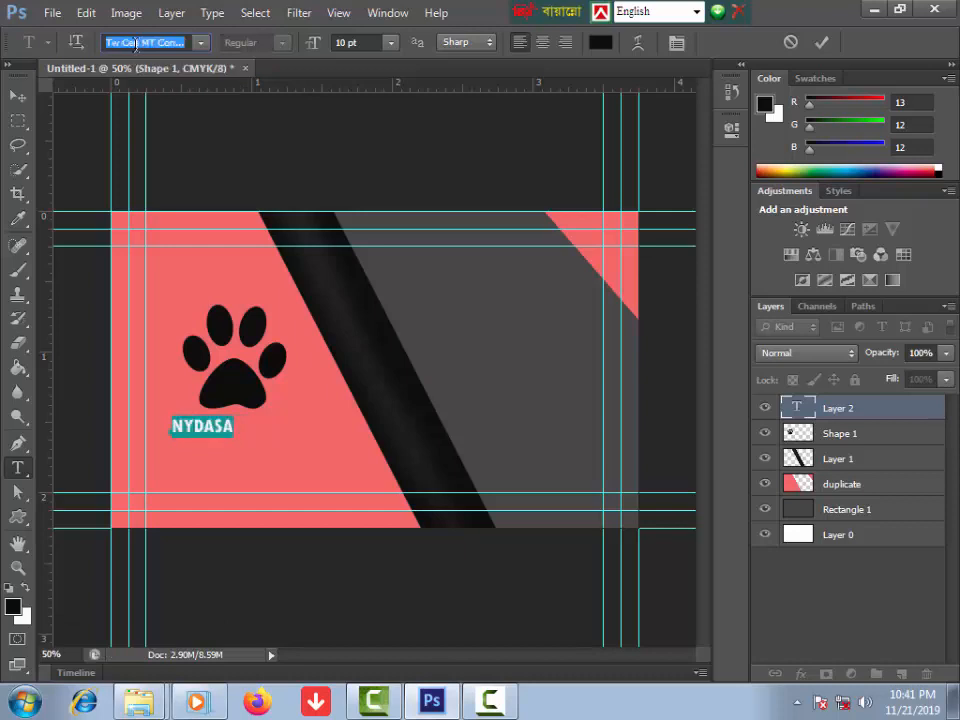
{"action": "key", "text": "Down"}
{"action": "key", "text": "Up"}
{"action": "double_click", "coordinate": [195, 427]}
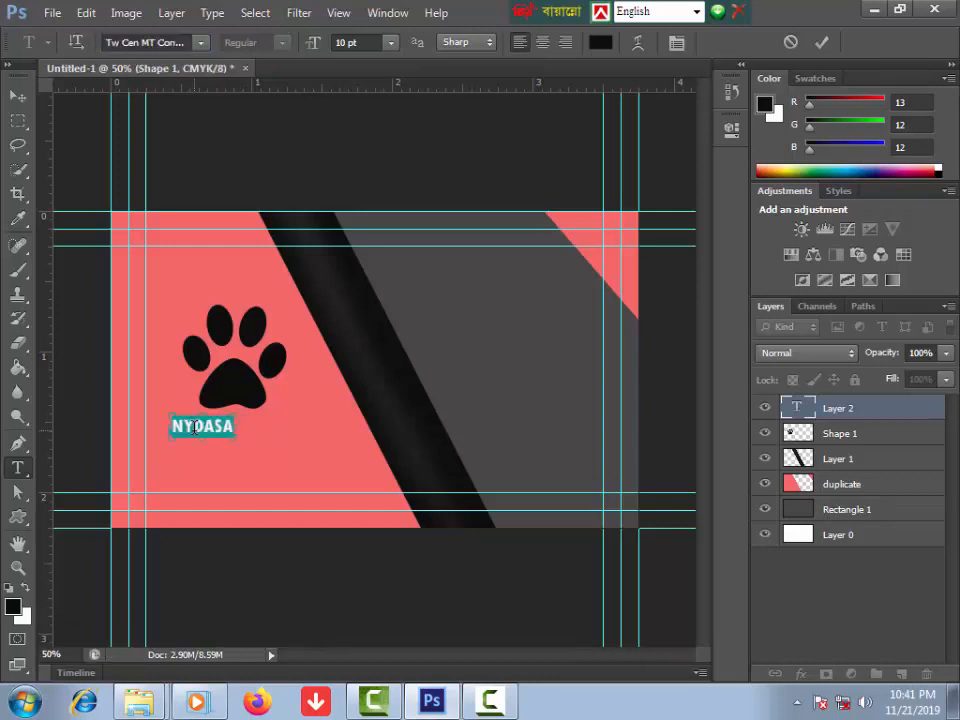
{"action": "key", "text": "ctrl+shift+period"}
{"action": "key", "text": "ctrl+shift+period"}
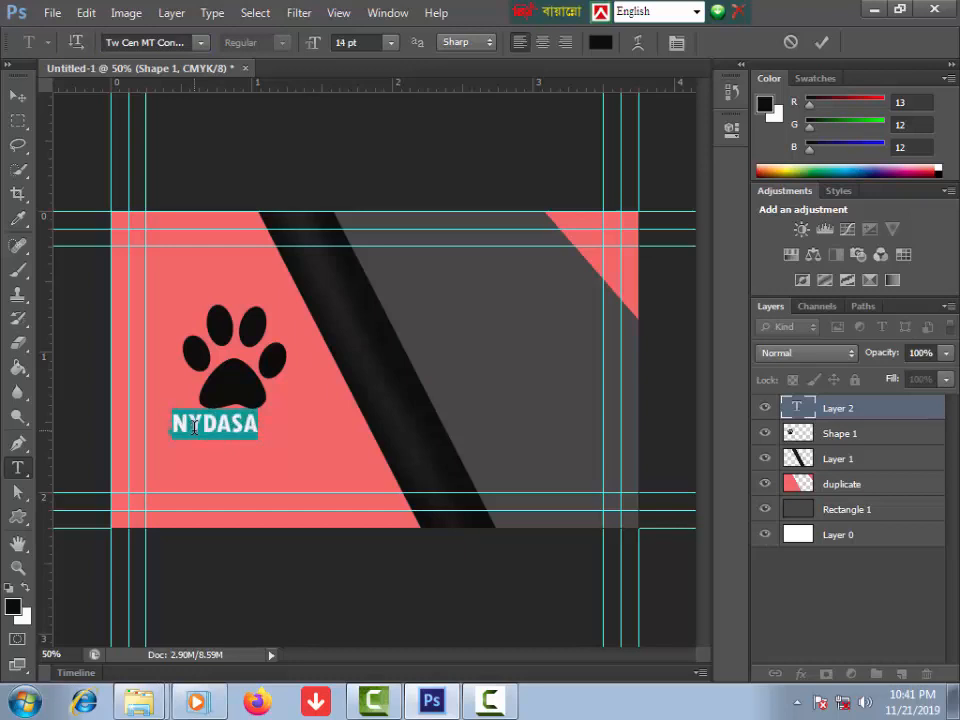
{"action": "left_click", "coordinate": [18, 96]}
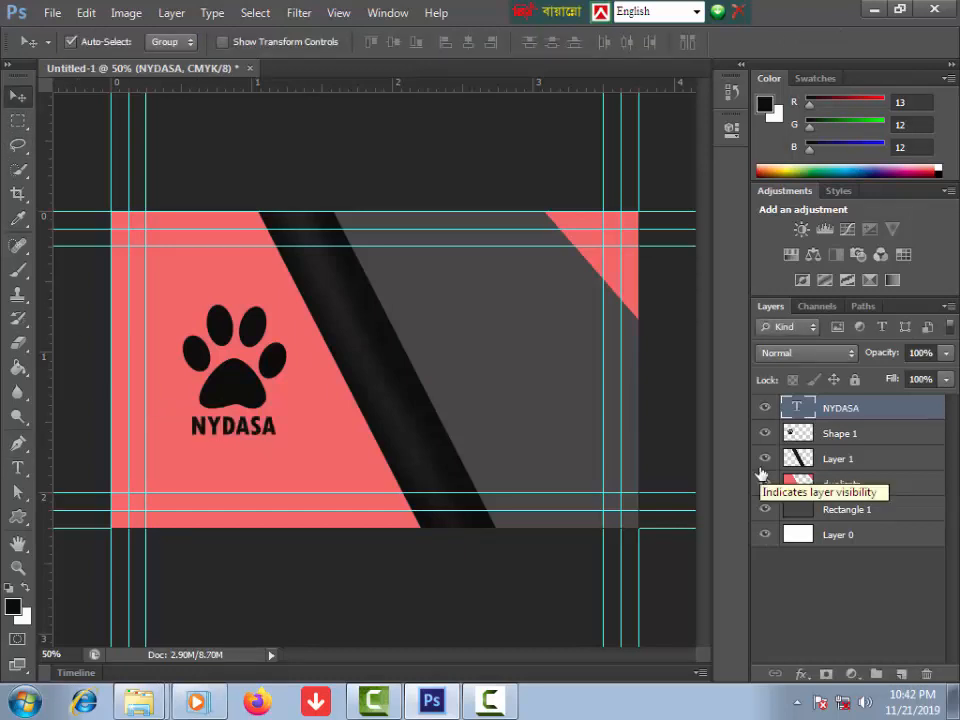
Step: Draw a white raindrop custom shape and move it onto the grey area right of the stripe
{"action": "left_click", "coordinate": [17, 518]}
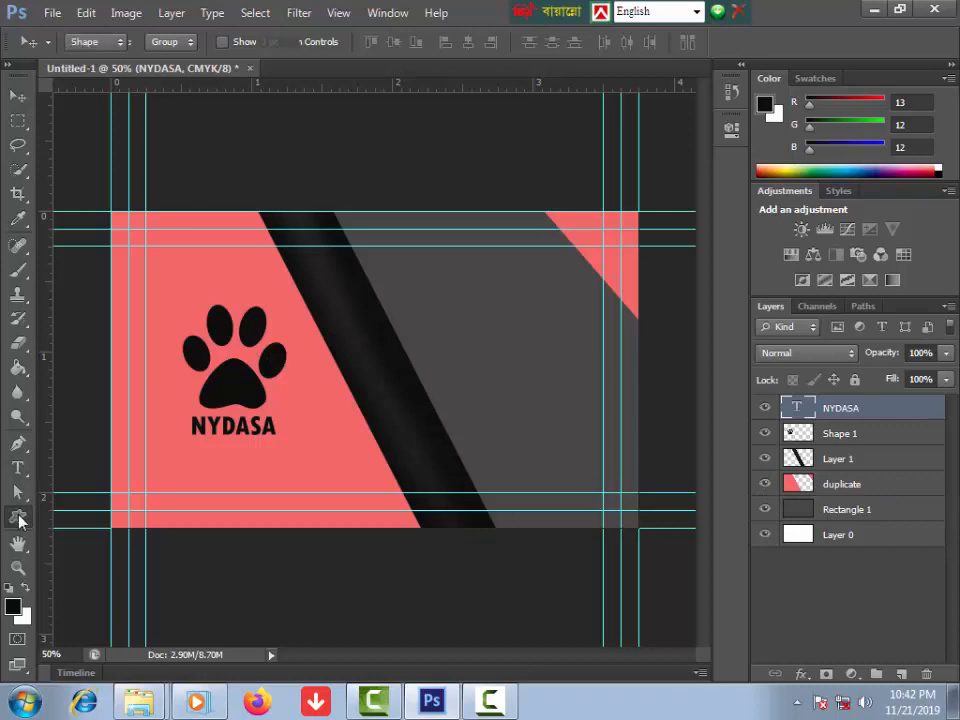
{"action": "left_click", "coordinate": [727, 44]}
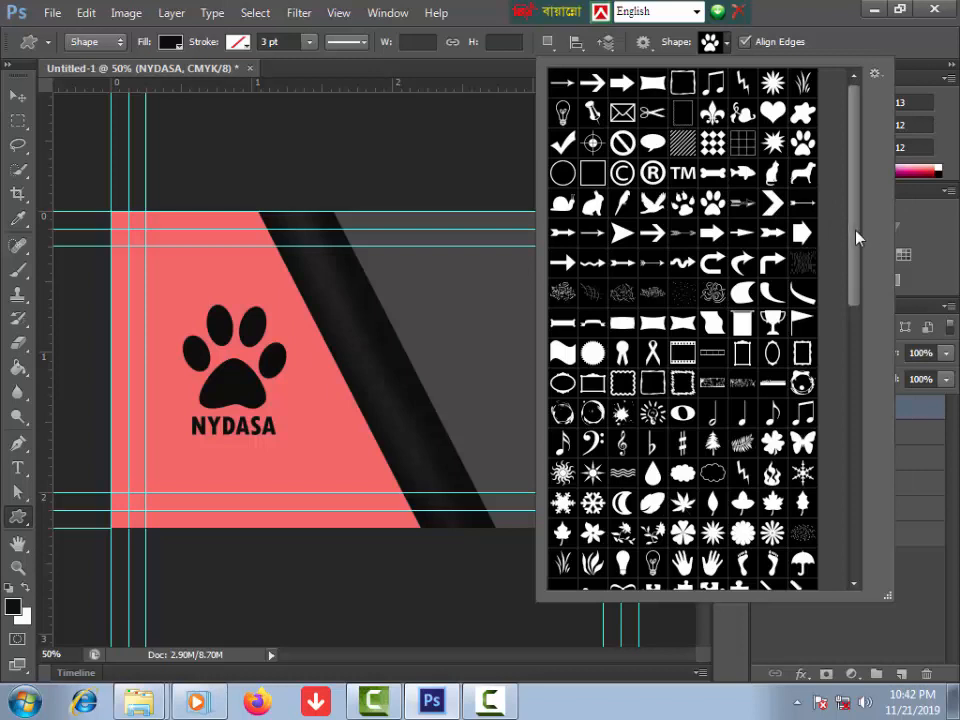
{"action": "scroll", "coordinate": [651, 330], "scroll_direction": "down", "scroll_amount": 5}
{"action": "left_click", "coordinate": [653, 331]}
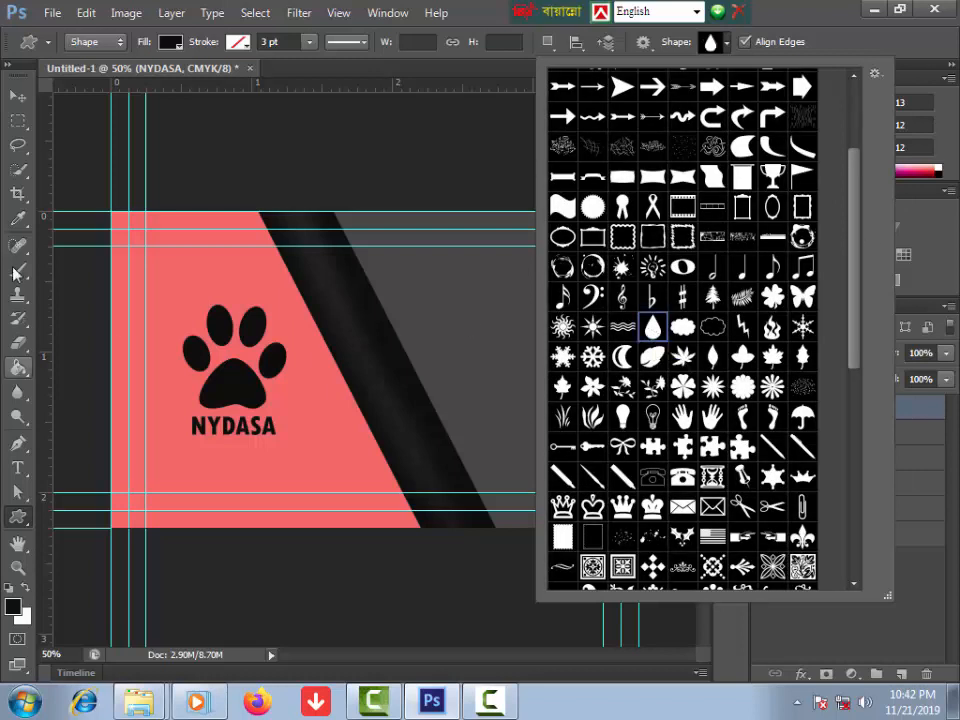
{"action": "left_click", "coordinate": [176, 46]}
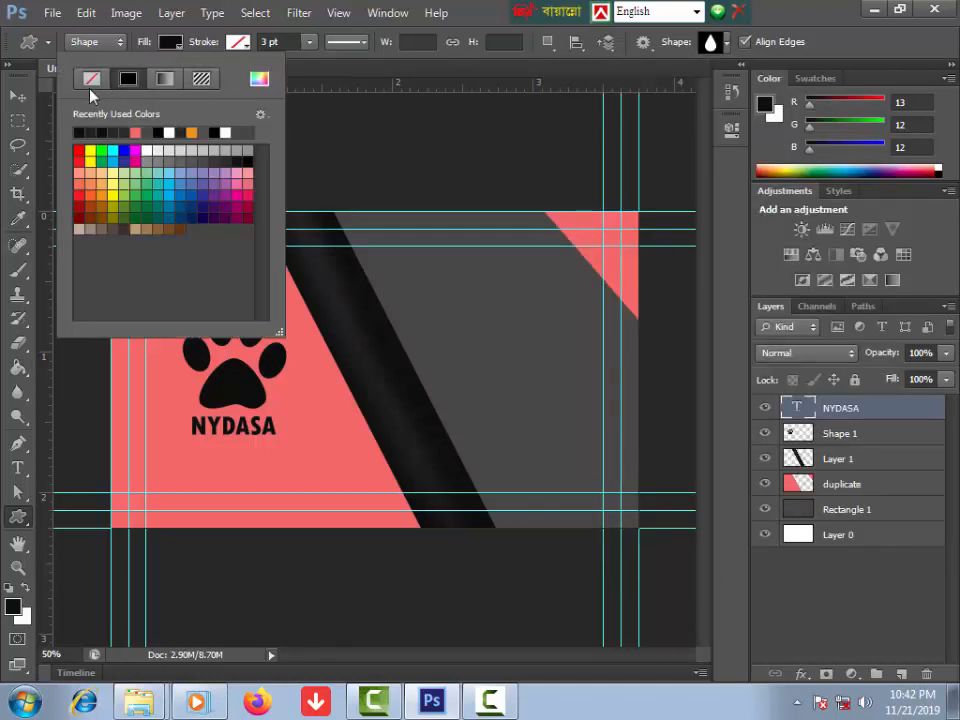
{"action": "left_click", "coordinate": [148, 149]}
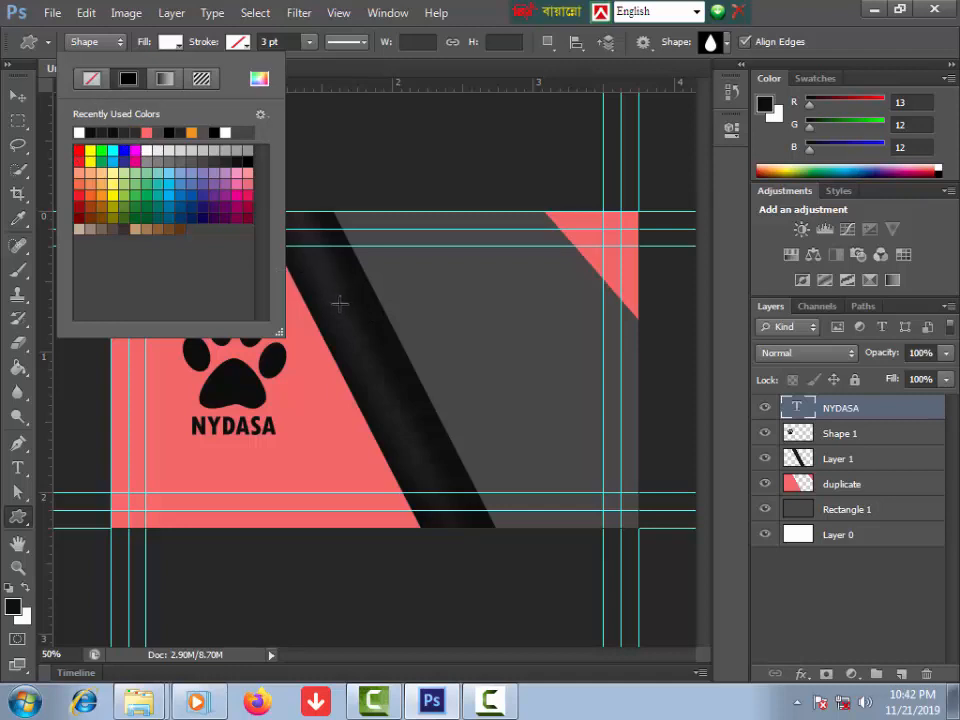
{"action": "left_click_drag", "start_coordinate": [339, 303], "coordinate": [366, 346]}
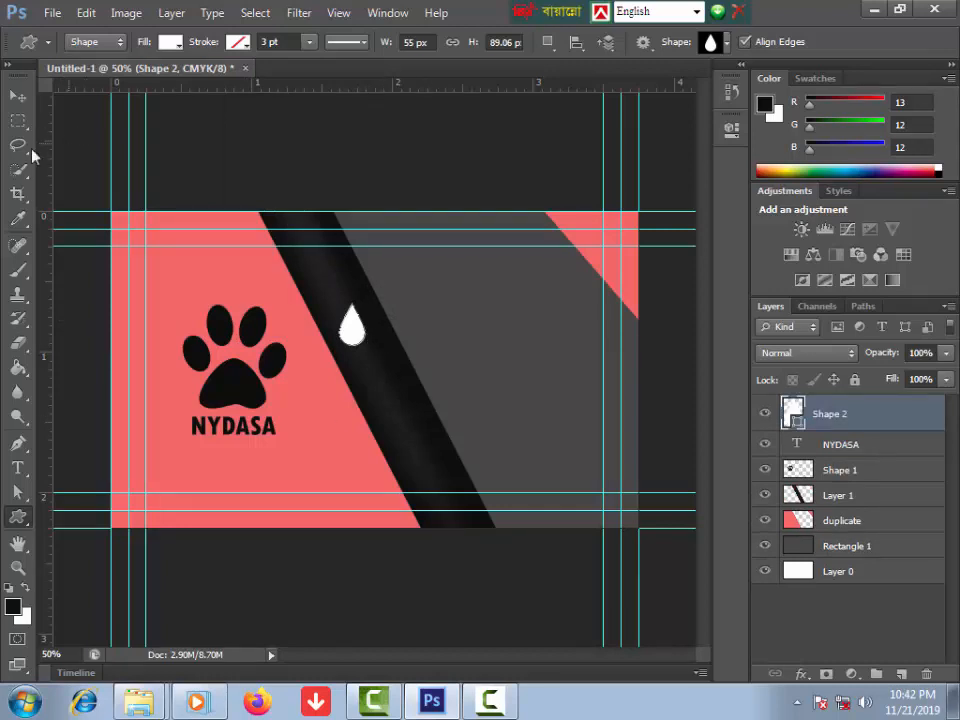
{"action": "left_click", "coordinate": [17, 100]}
{"action": "left_click_drag", "start_coordinate": [356, 326], "coordinate": [458, 320]}
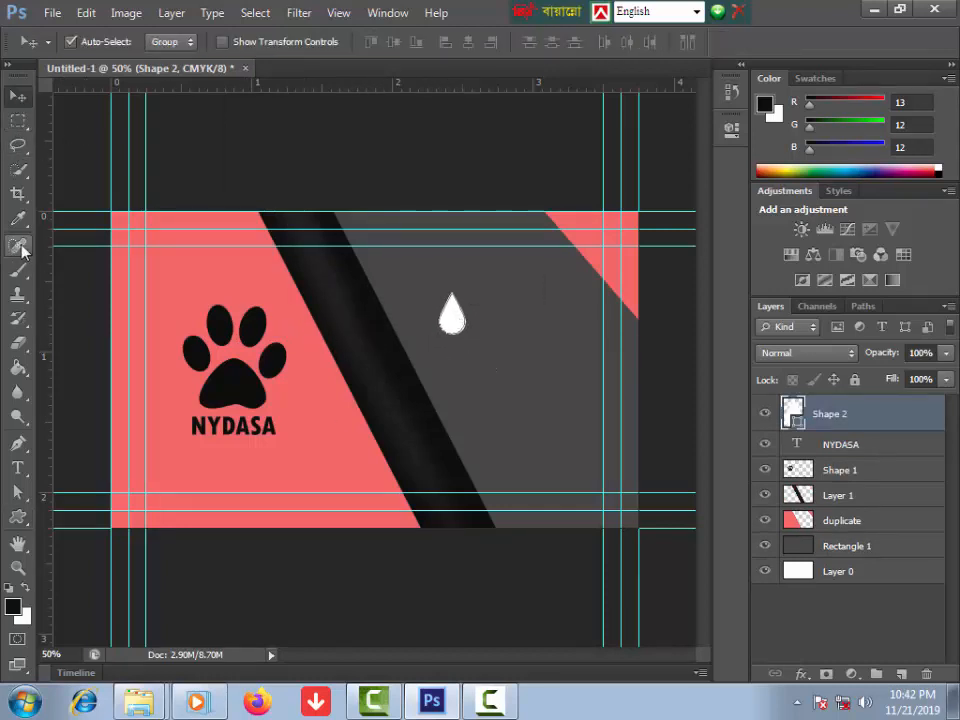
Step: Rasterize the drop and delete a small oval hole from inside it
{"action": "left_click", "coordinate": [19, 121]}
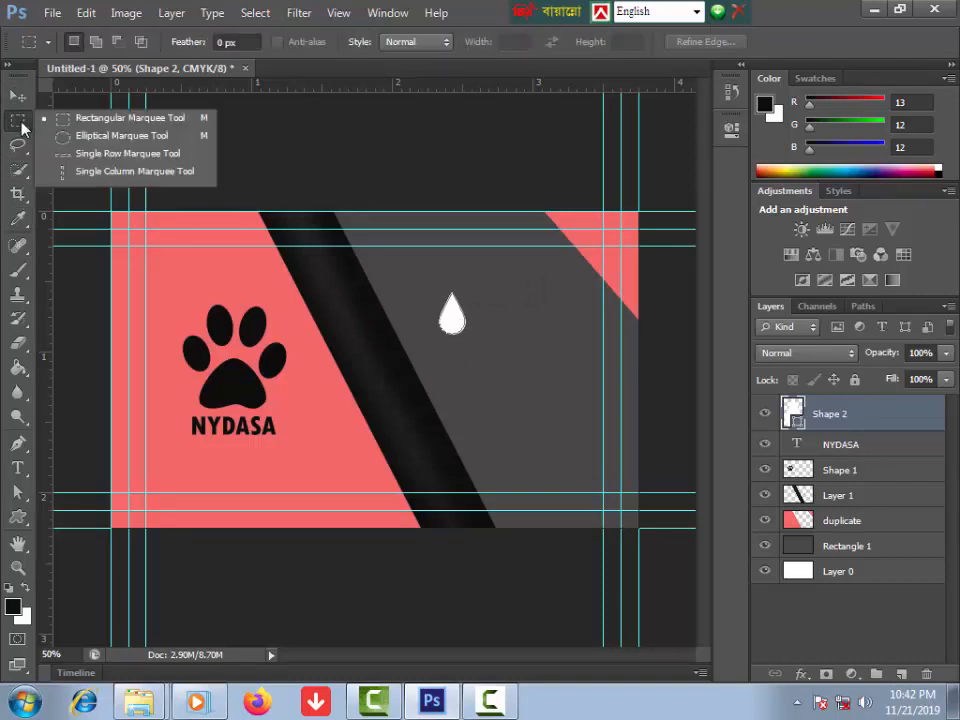
{"action": "left_click", "coordinate": [97, 140]}
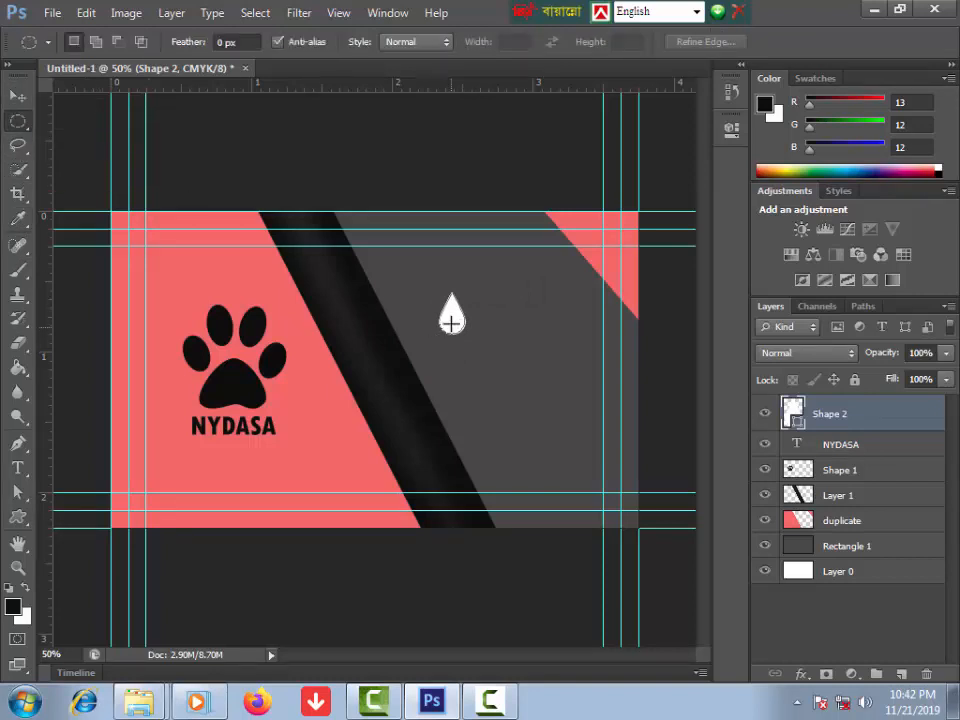
{"action": "left_click_drag", "start_coordinate": [449, 313], "coordinate": [455, 319]}
{"action": "right_click", "coordinate": [828, 413]}
{"action": "left_click", "coordinate": [657, 178]}
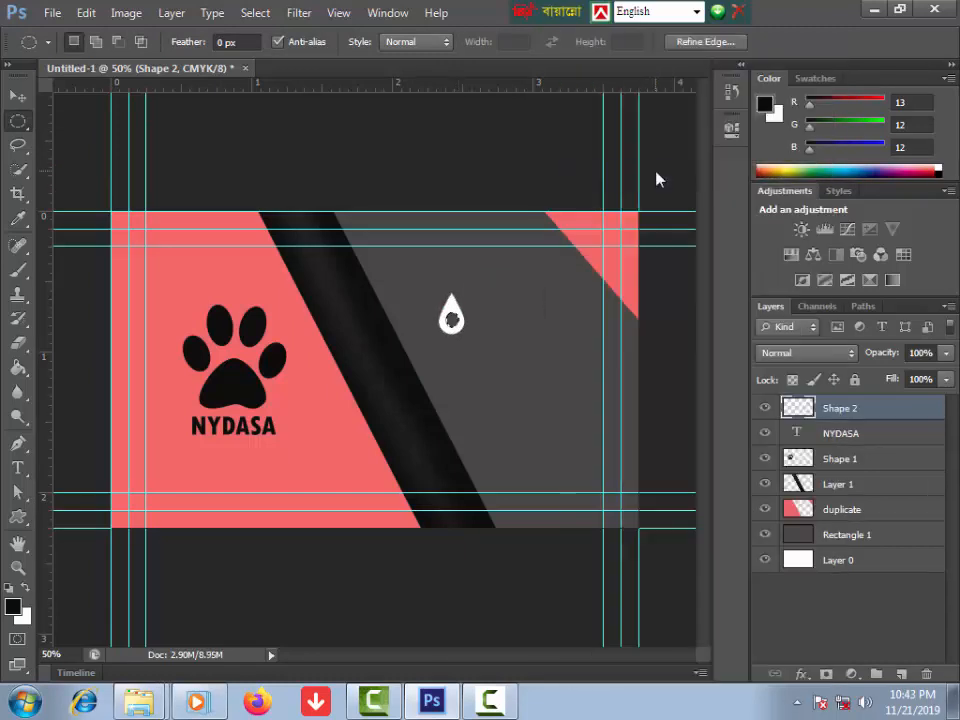
{"action": "key", "text": "Delete"}
{"action": "key", "text": "ctrl+d"}
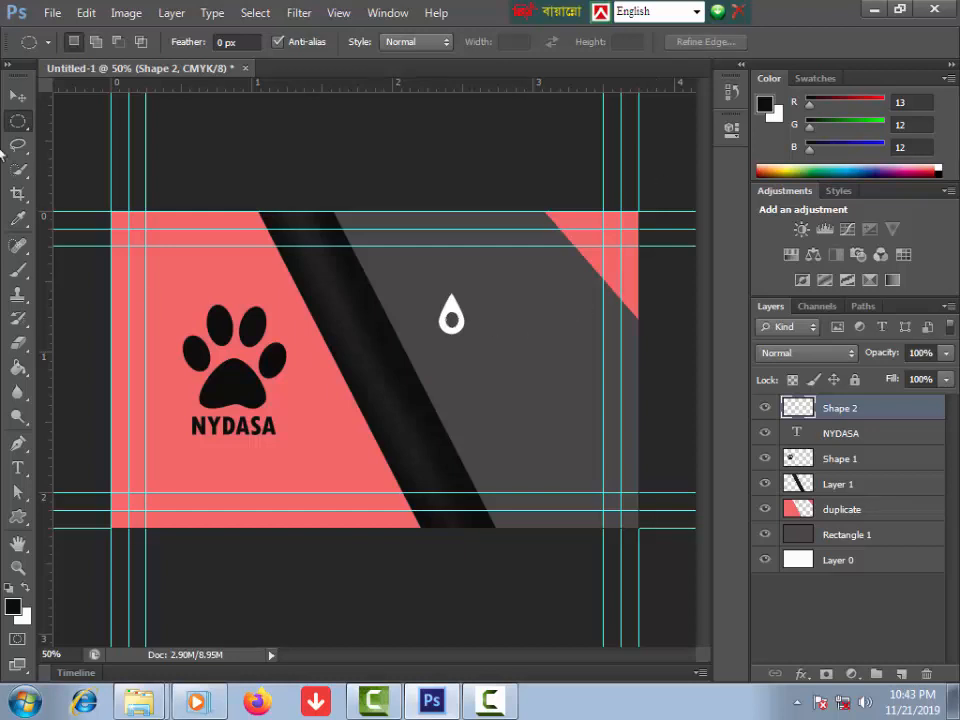
Step: Move the drop onto the black stripe and shrink it to about 74.5%
{"action": "left_click", "coordinate": [18, 97]}
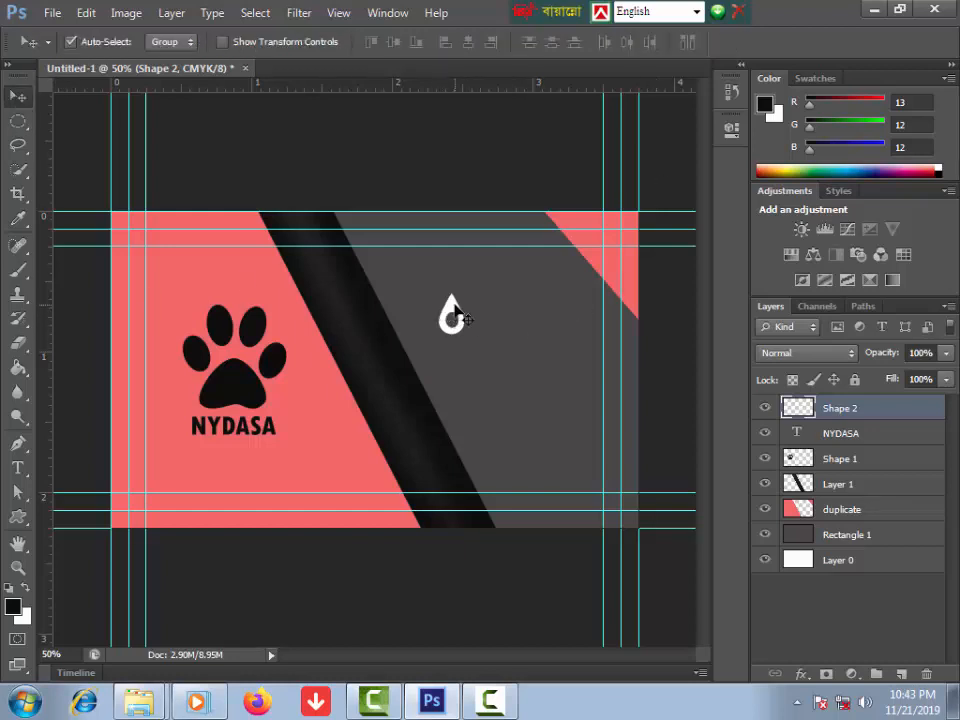
{"action": "left_click_drag", "start_coordinate": [455, 310], "coordinate": [343, 306]}
{"action": "key", "text": "ctrl+t"}
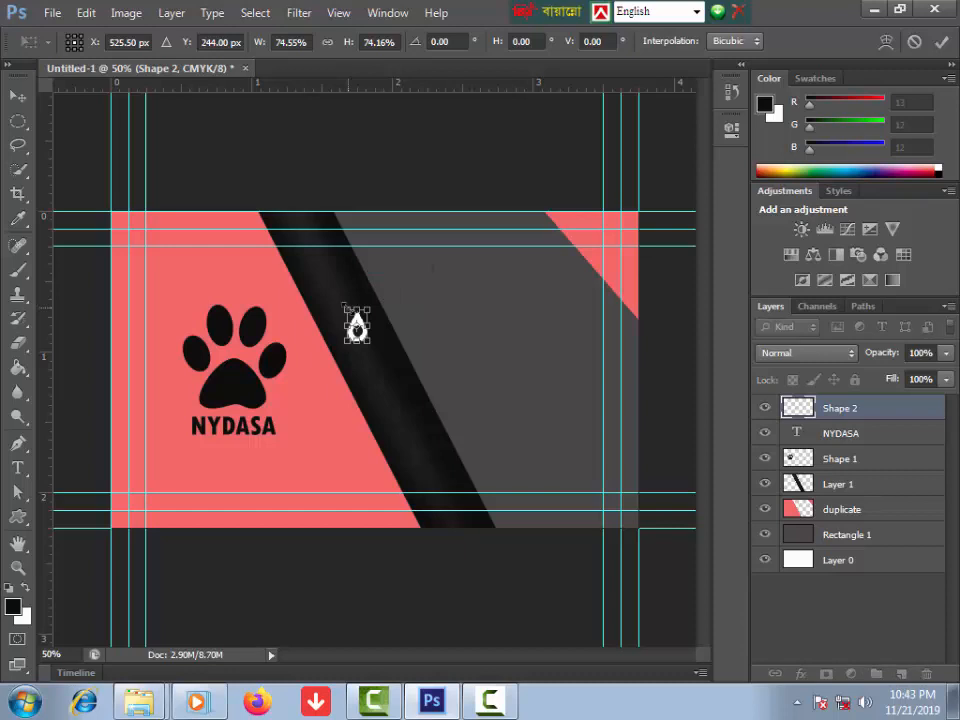
{"action": "key", "text": "Return"}
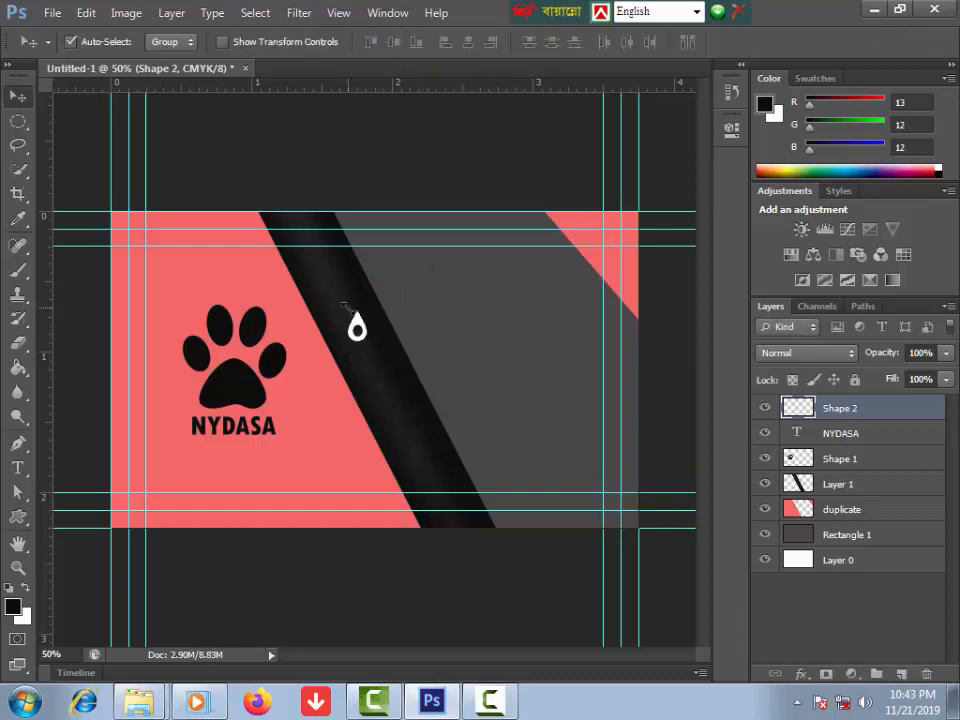
Step: Draw a small white Envelope shape below the drop on the stripe and rasterize Shape 3
{"action": "left_click", "coordinate": [19, 516]}
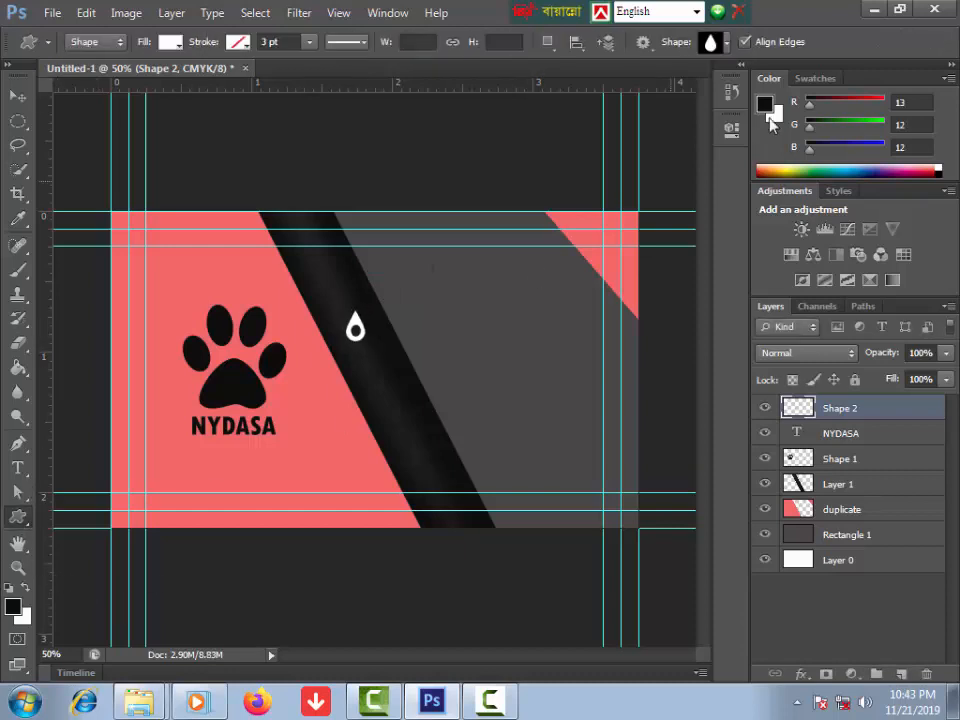
{"action": "left_click", "coordinate": [728, 43]}
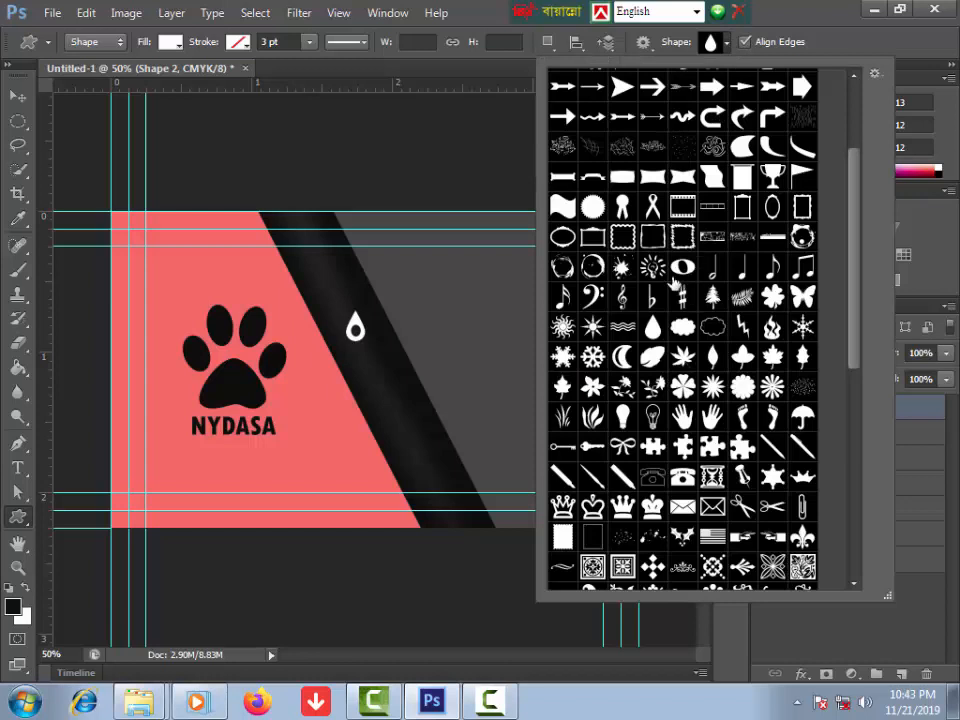
{"action": "scroll", "coordinate": [690, 369], "scroll_direction": "down", "scroll_amount": 3}
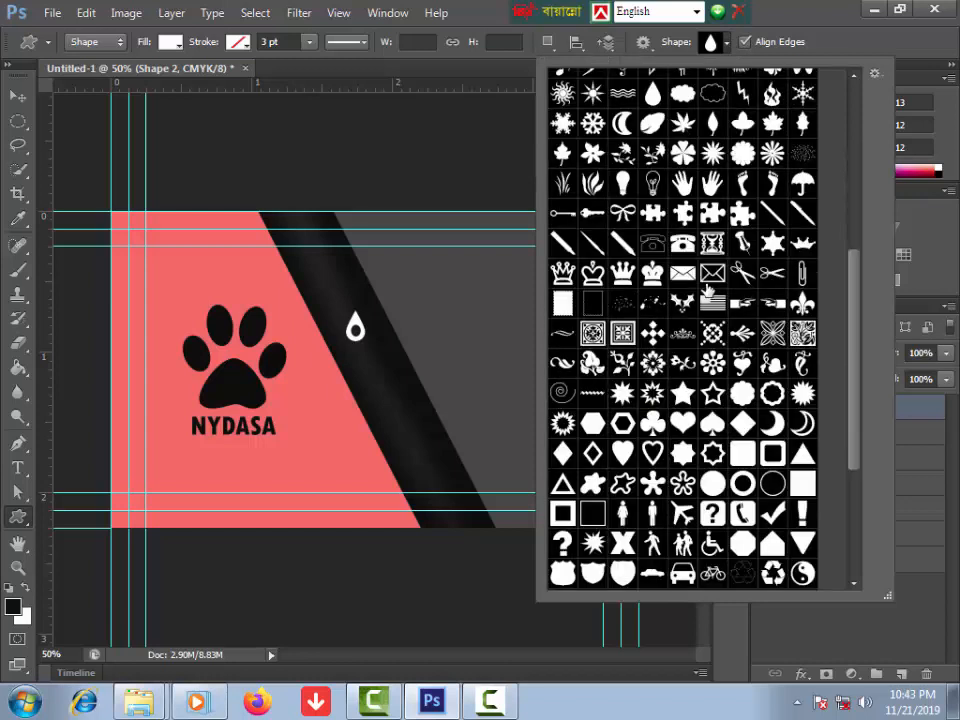
{"action": "left_click", "coordinate": [683, 276]}
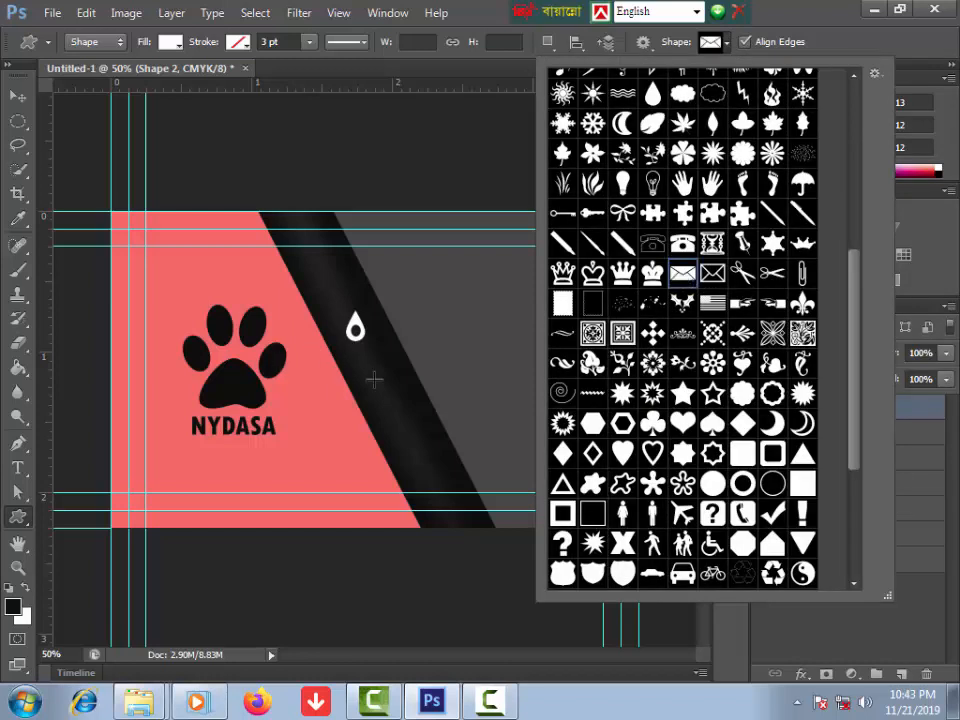
{"action": "left_click_drag", "start_coordinate": [366, 362], "coordinate": [378, 373]}
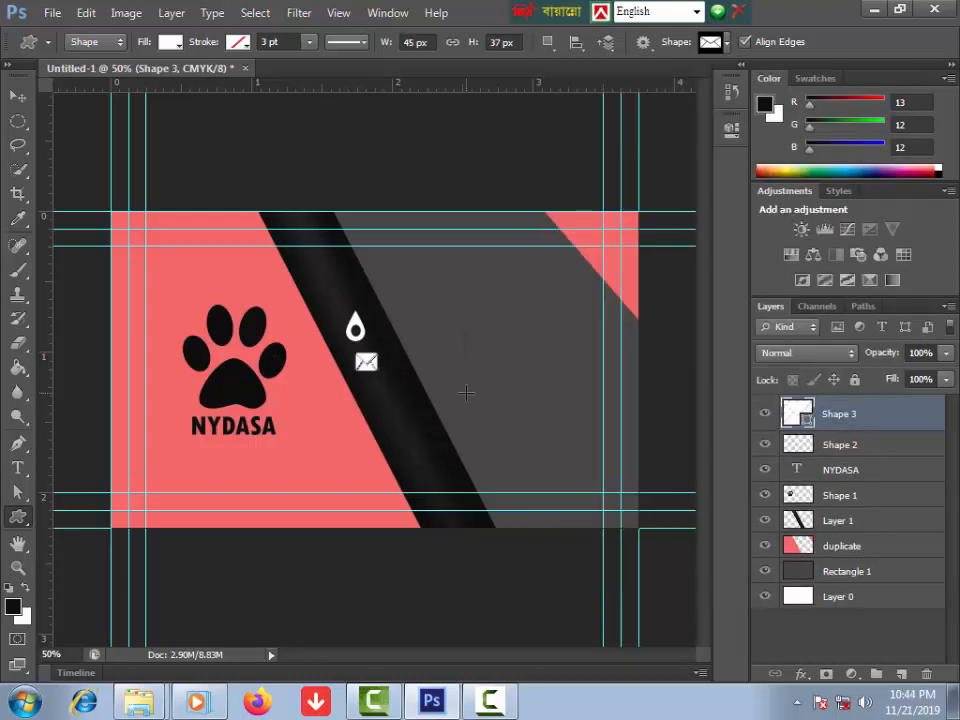
{"action": "left_click", "coordinate": [18, 96]}
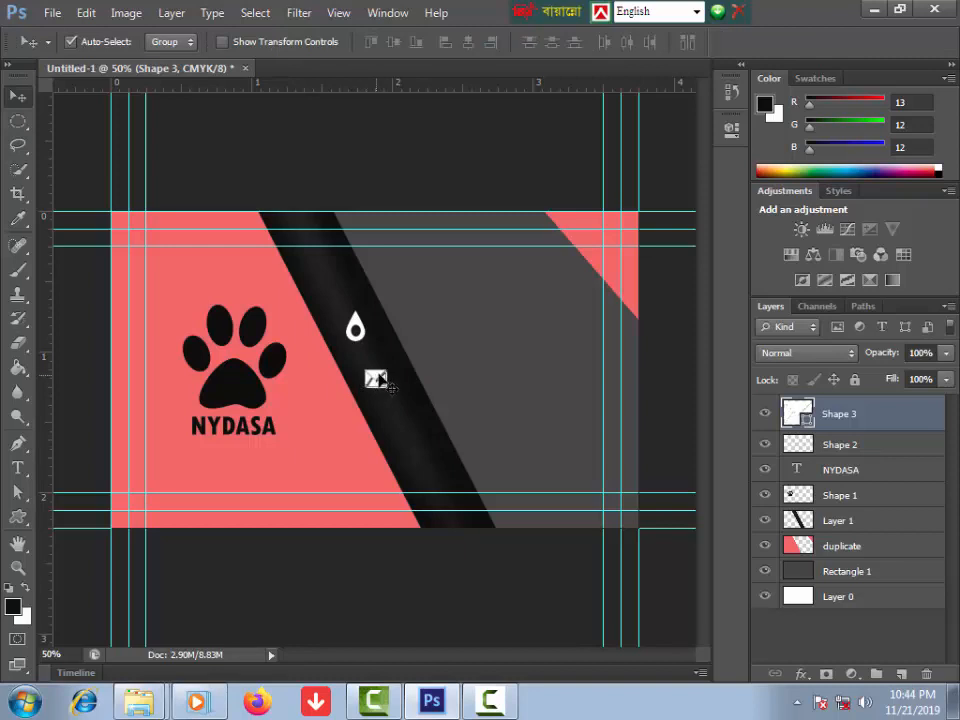
{"action": "right_click", "coordinate": [833, 413]}
{"action": "left_click", "coordinate": [627, 172]}
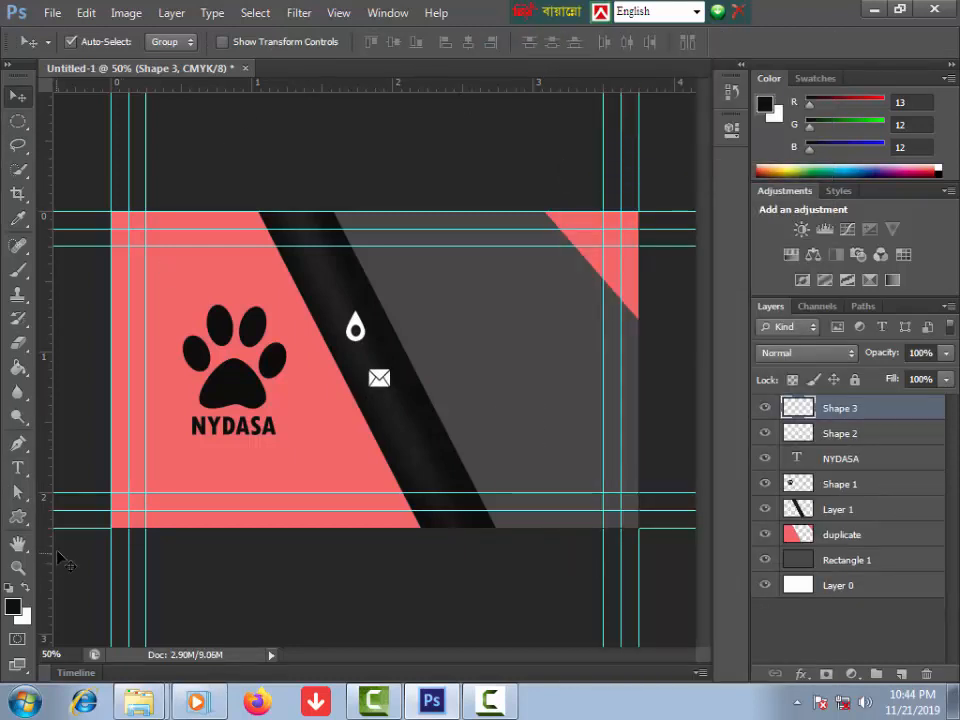
{"action": "left_click", "coordinate": [18, 516]}
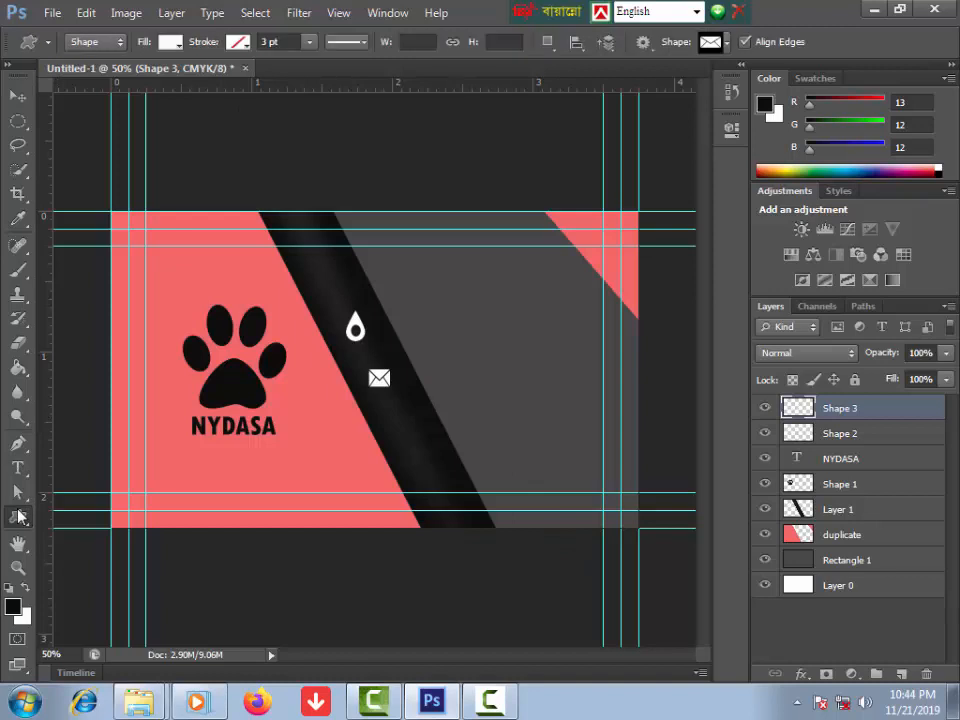
Step: Draw a white globe shape under the envelope on the stripe and rasterize Shape 4
{"action": "left_click", "coordinate": [718, 41]}
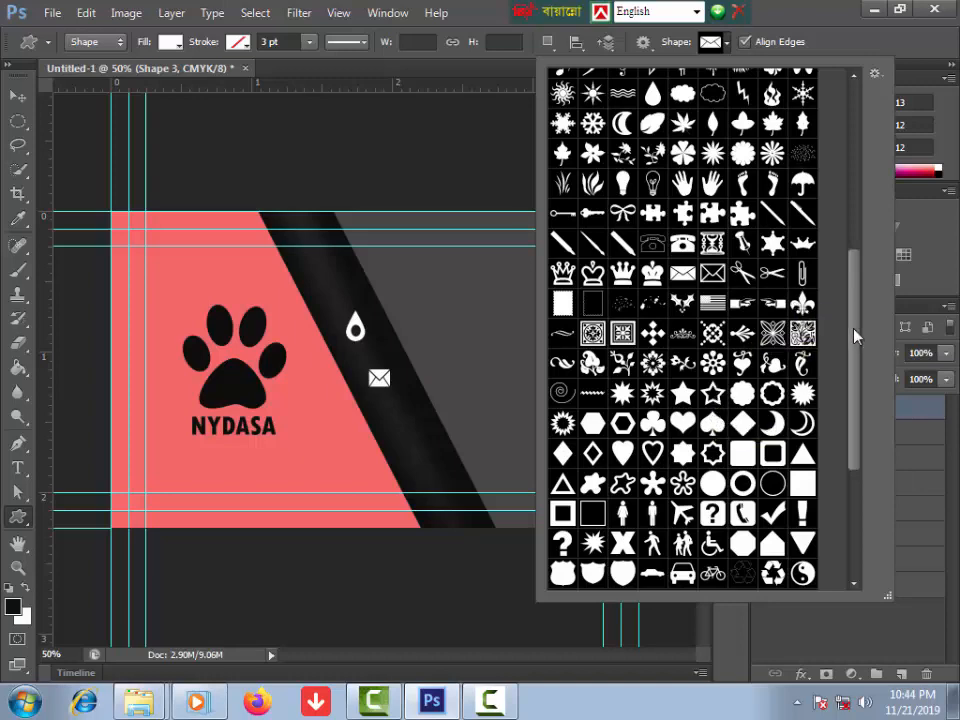
{"action": "left_click_drag", "start_coordinate": [855, 336], "coordinate": [852, 401]}
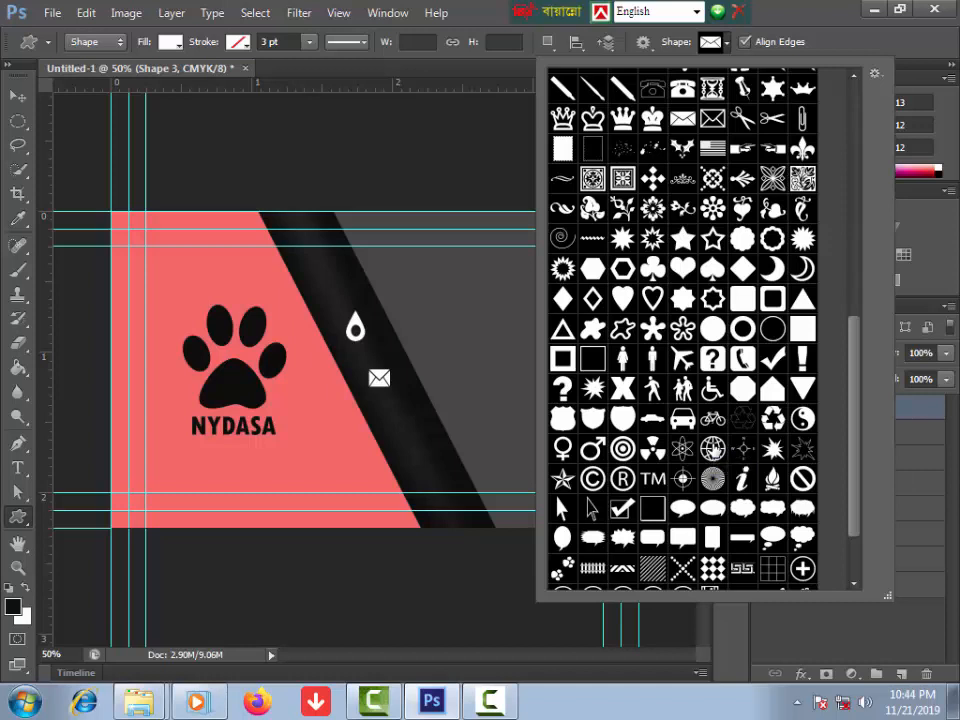
{"action": "left_click", "coordinate": [712, 448]}
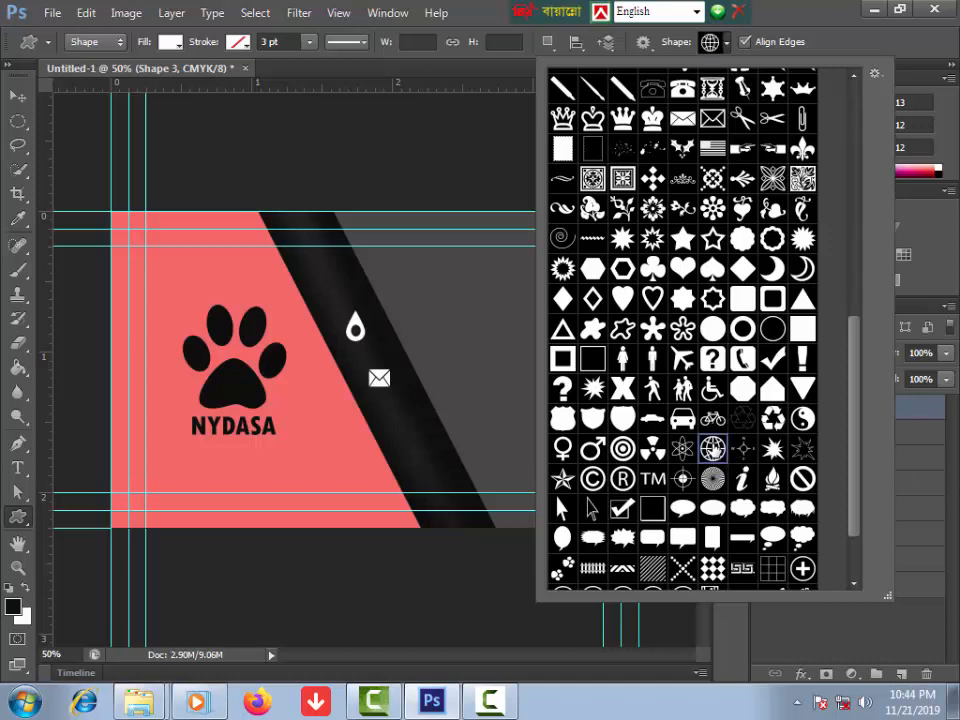
{"action": "left_click_drag", "start_coordinate": [396, 416], "coordinate": [430, 446]}
{"action": "key", "text": "v"}
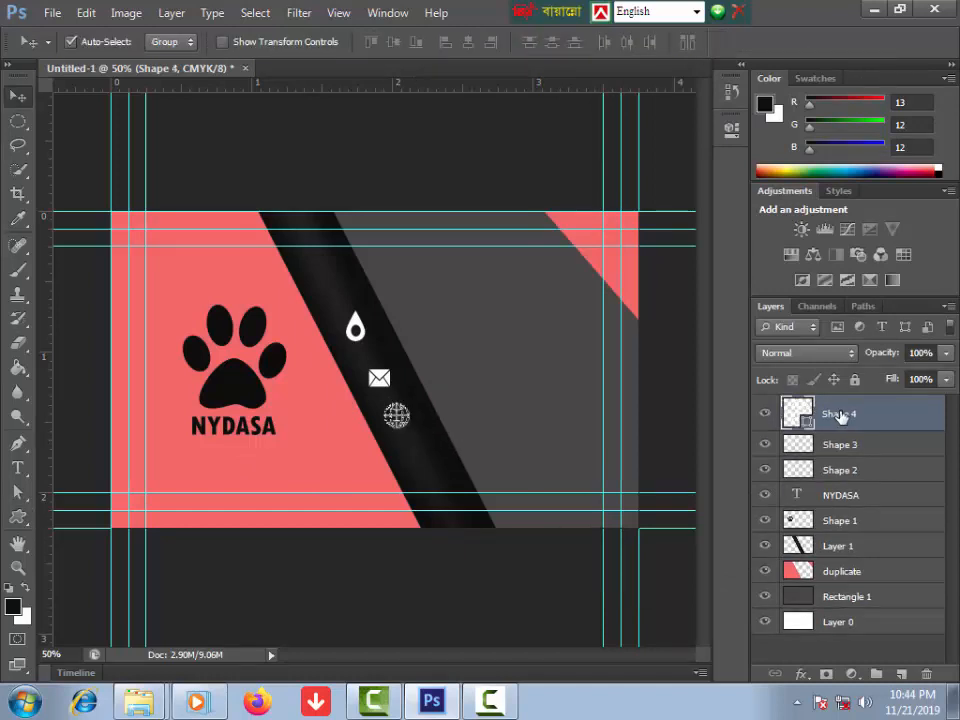
{"action": "right_click", "coordinate": [826, 413]}
{"action": "left_click", "coordinate": [622, 171]}
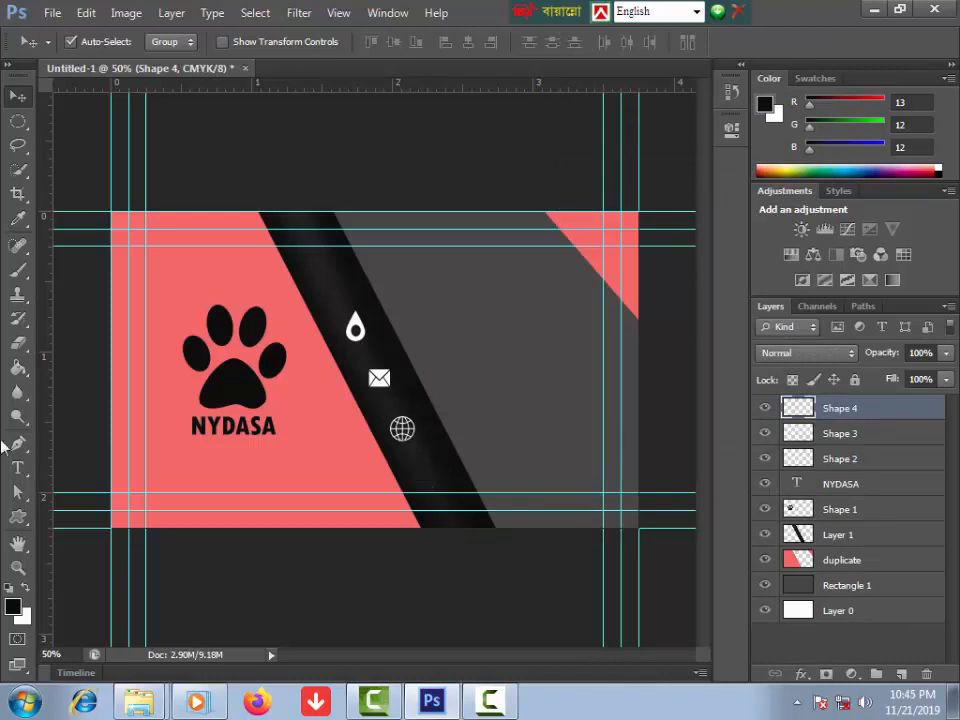
Step: Draw a white telephone custom shape up and right of the drop and rasterize its Shape 5 layer
{"action": "left_click", "coordinate": [20, 519]}
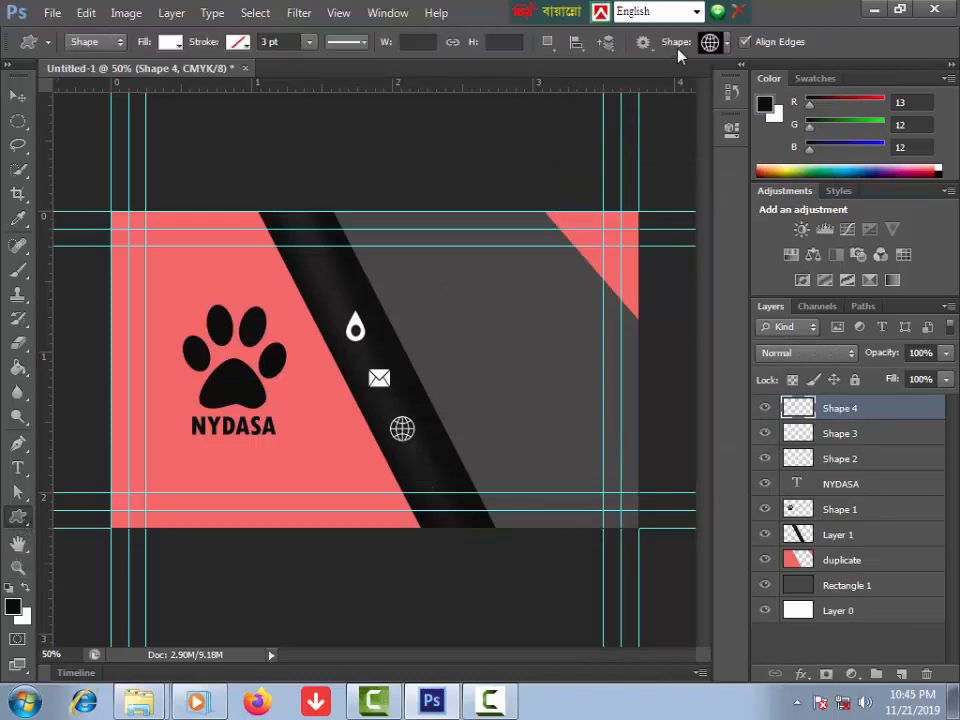
{"action": "left_click", "coordinate": [726, 43]}
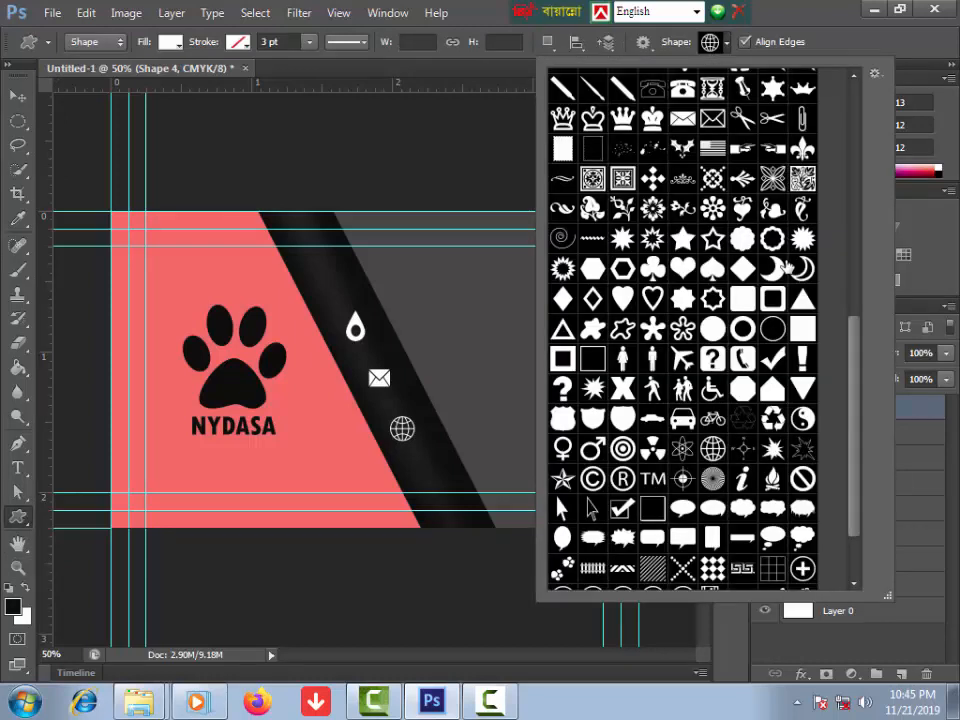
{"action": "scroll", "coordinate": [760, 330], "scroll_direction": "up", "scroll_amount": 3}
{"action": "left_click", "coordinate": [685, 318]}
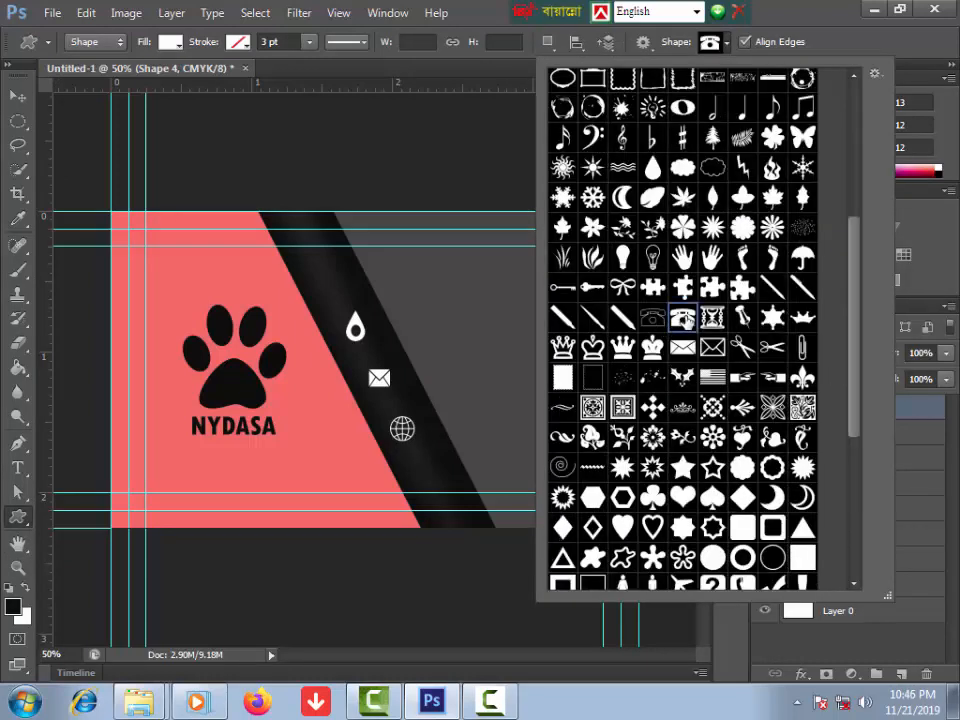
{"action": "left_click_drag", "start_coordinate": [435, 294], "coordinate": [451, 306]}
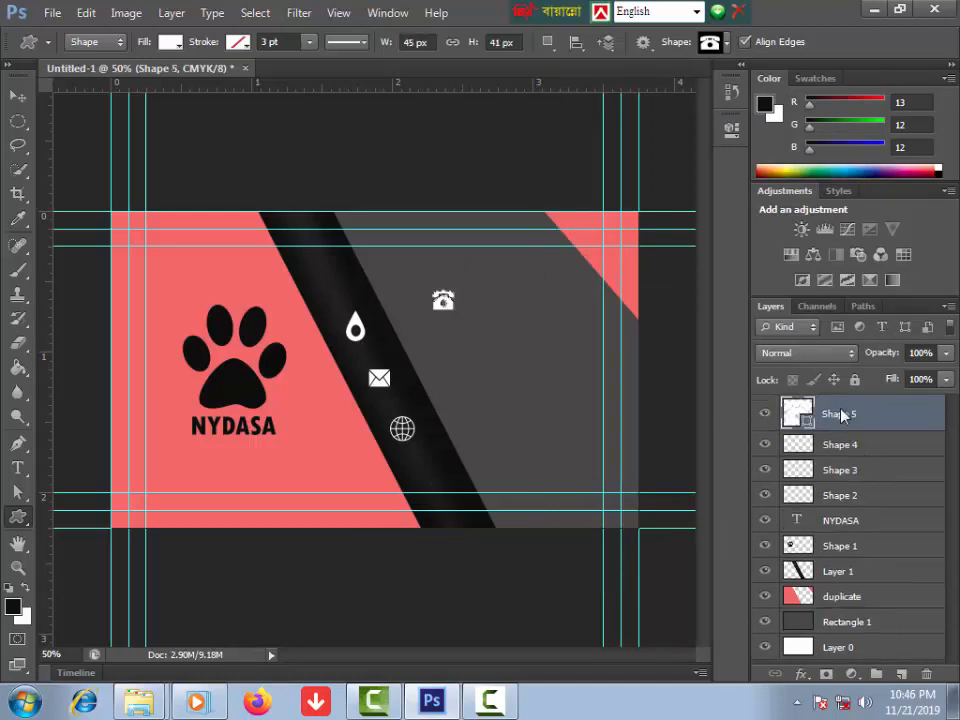
{"action": "right_click", "coordinate": [845, 413]}
{"action": "left_click", "coordinate": [636, 171]}
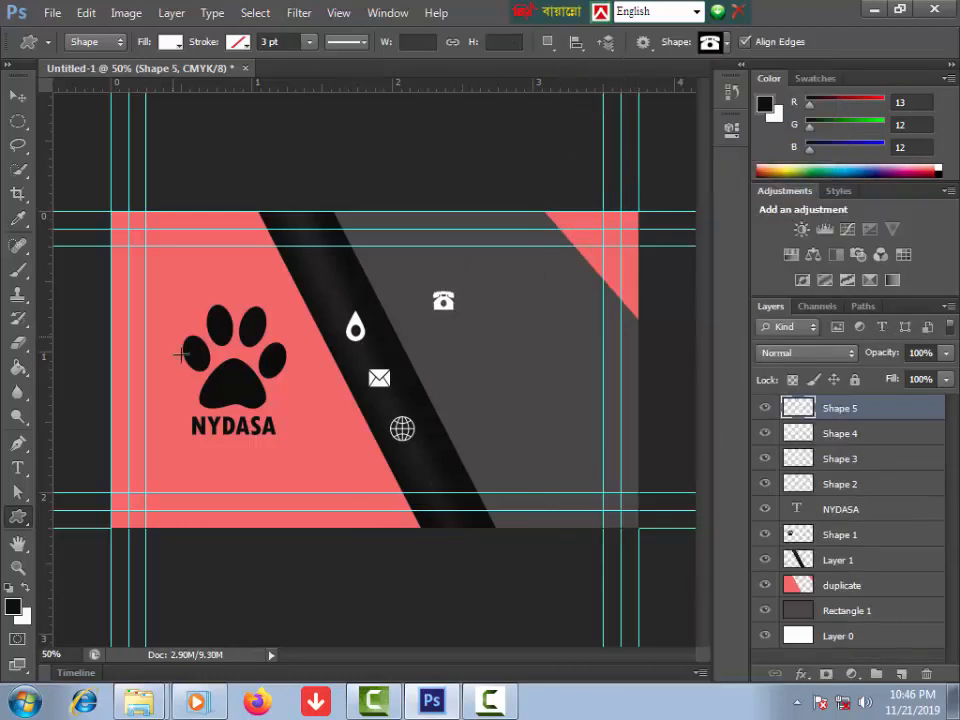
Step: Nudge the drop up-left, move the globe lower, and place the telephone between drop and envelope
{"action": "left_click", "coordinate": [17, 95]}
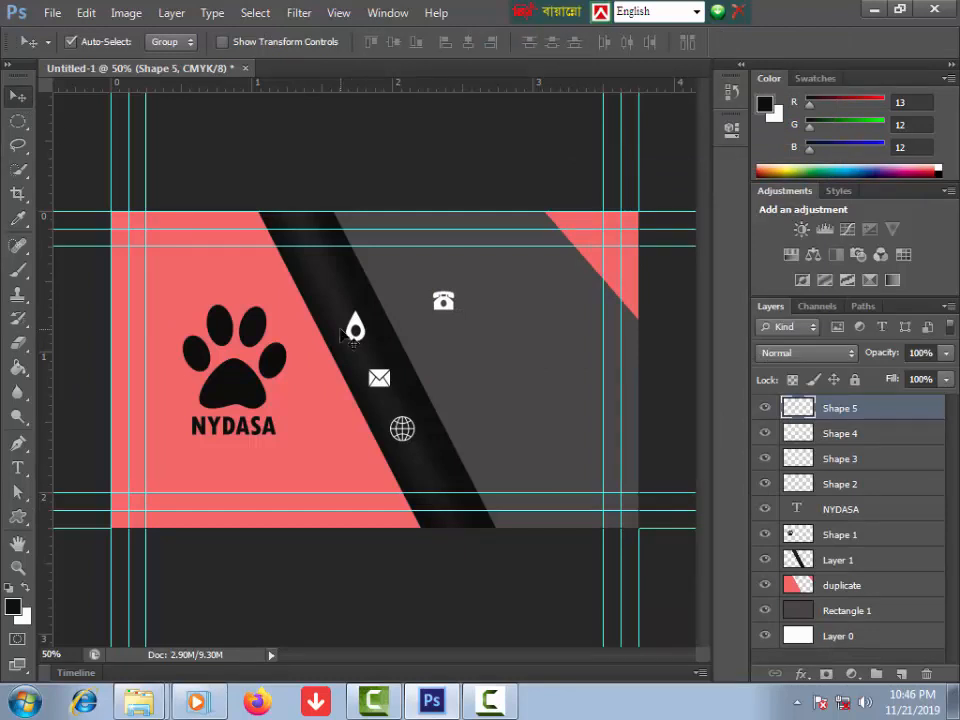
{"action": "left_click_drag", "start_coordinate": [357, 328], "coordinate": [350, 323]}
{"action": "left_click", "coordinate": [445, 302]}
{"action": "left_click", "coordinate": [421, 438]}
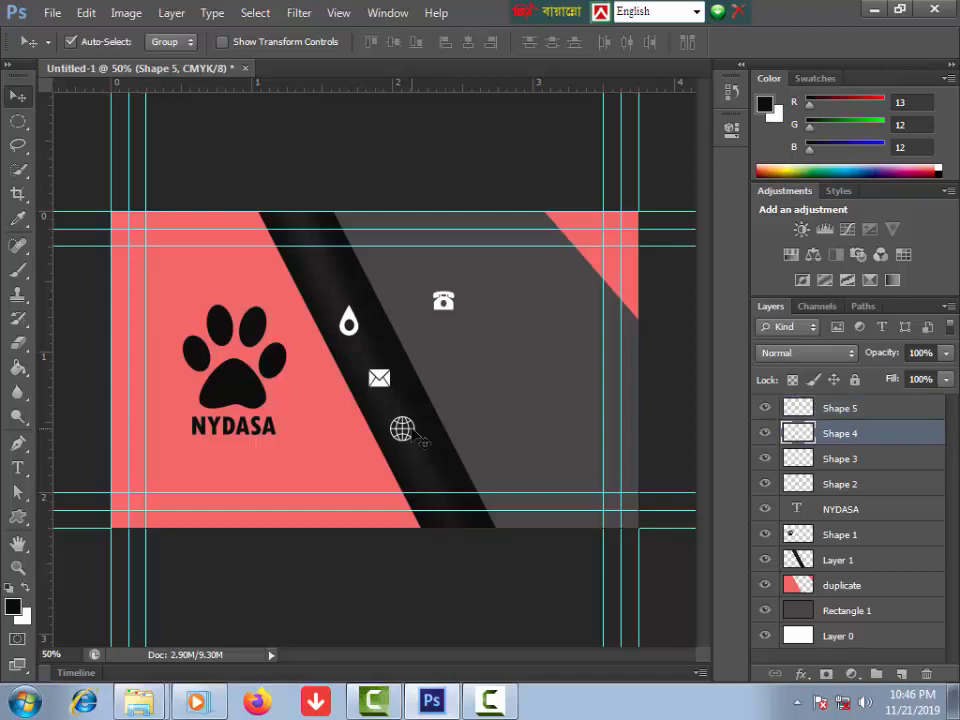
{"action": "left_click_drag", "start_coordinate": [416, 437], "coordinate": [434, 466]}
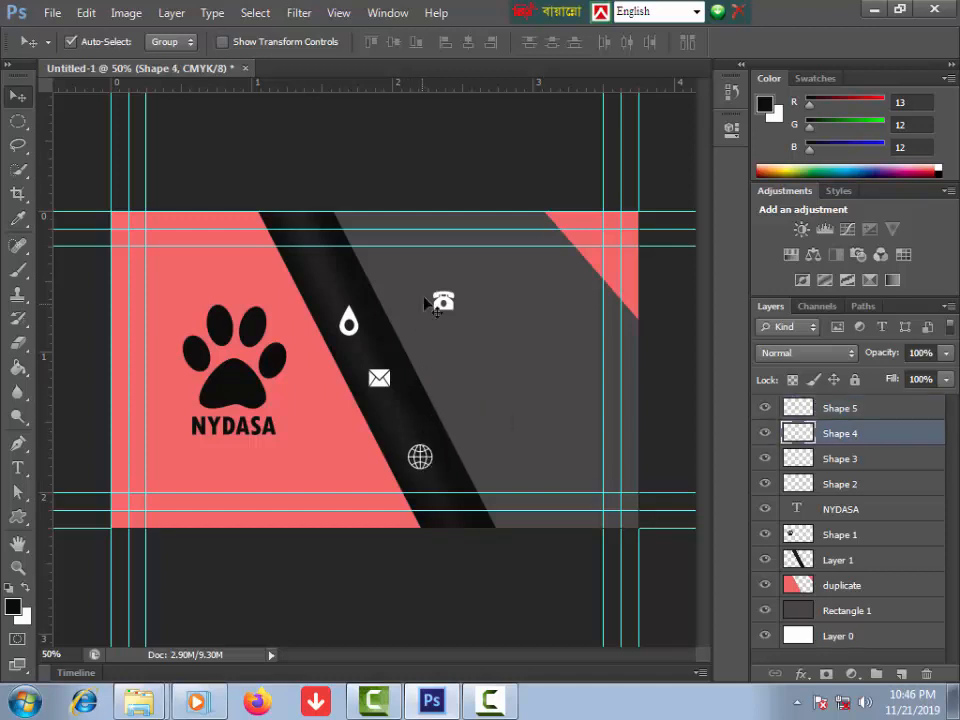
{"action": "left_click_drag", "start_coordinate": [446, 306], "coordinate": [398, 422]}
Step: Select the telephone with Shape 4, 3 and 2 and align their left edges
{"action": "left_click", "coordinate": [385, 392]}
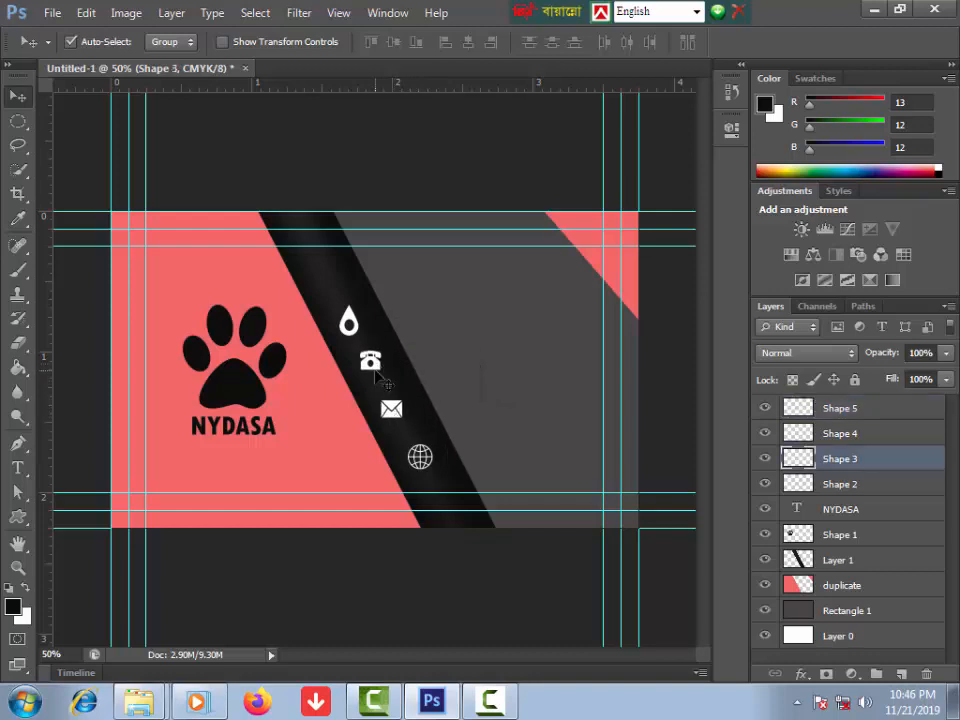
{"action": "left_click", "coordinate": [377, 373]}
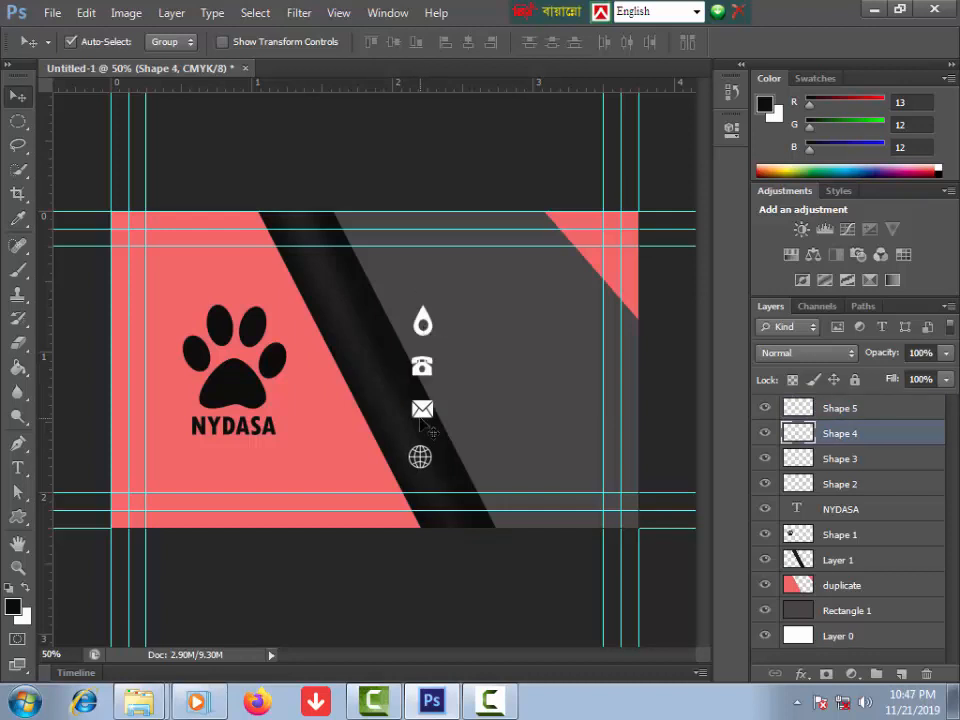
{"action": "left_click", "coordinate": [837, 412]}
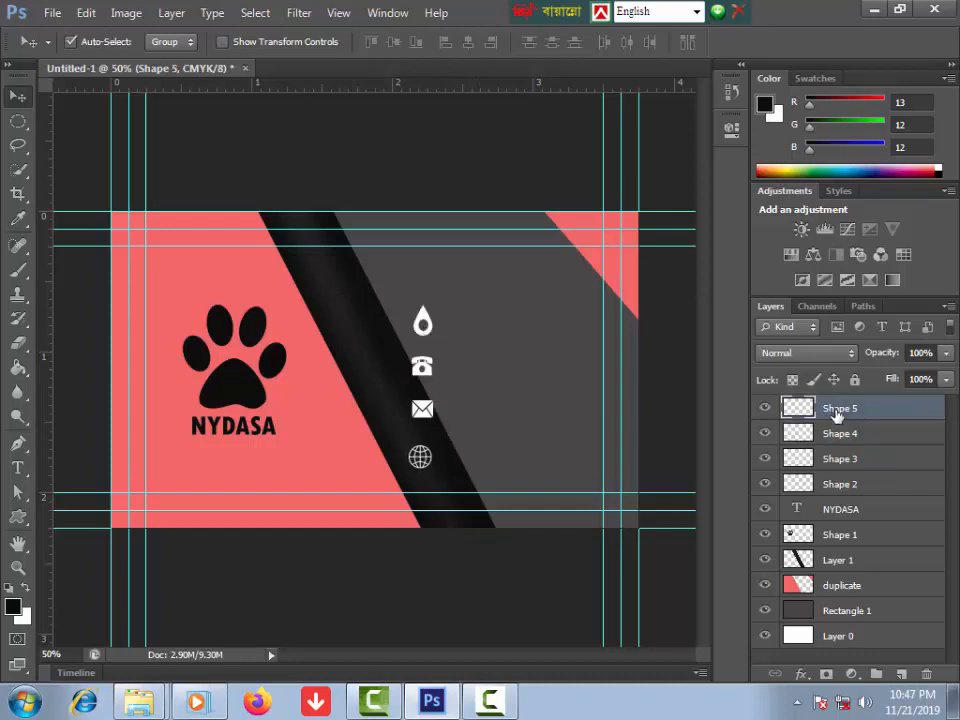
{"action": "left_click", "coordinate": [850, 440], "text": "ctrl"}
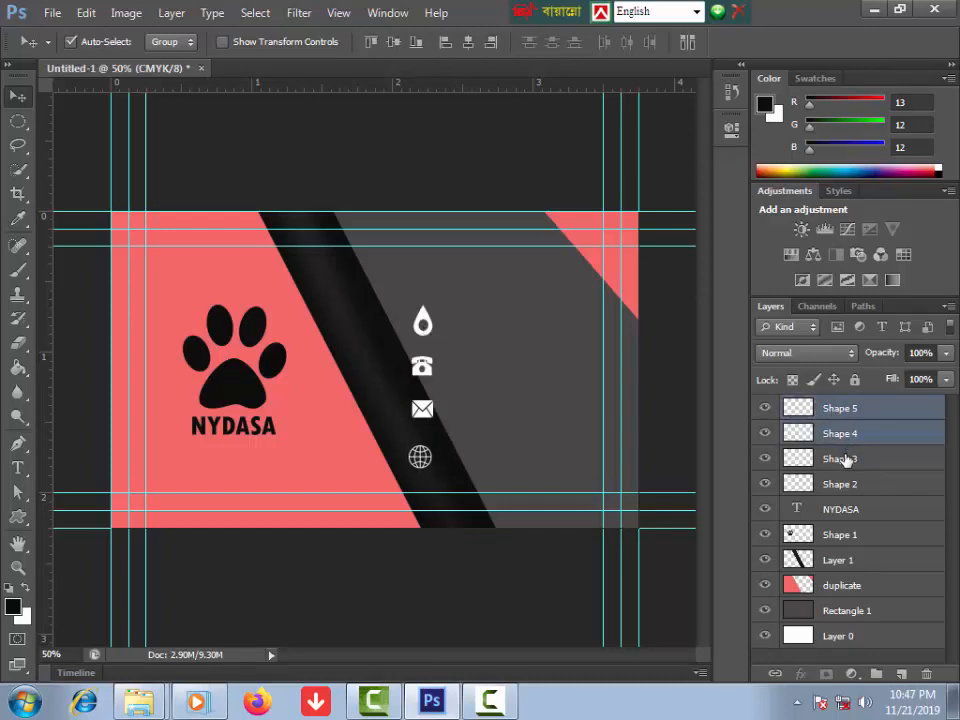
{"action": "left_click", "coordinate": [848, 458], "text": "ctrl"}
{"action": "left_click", "coordinate": [846, 486], "text": "ctrl"}
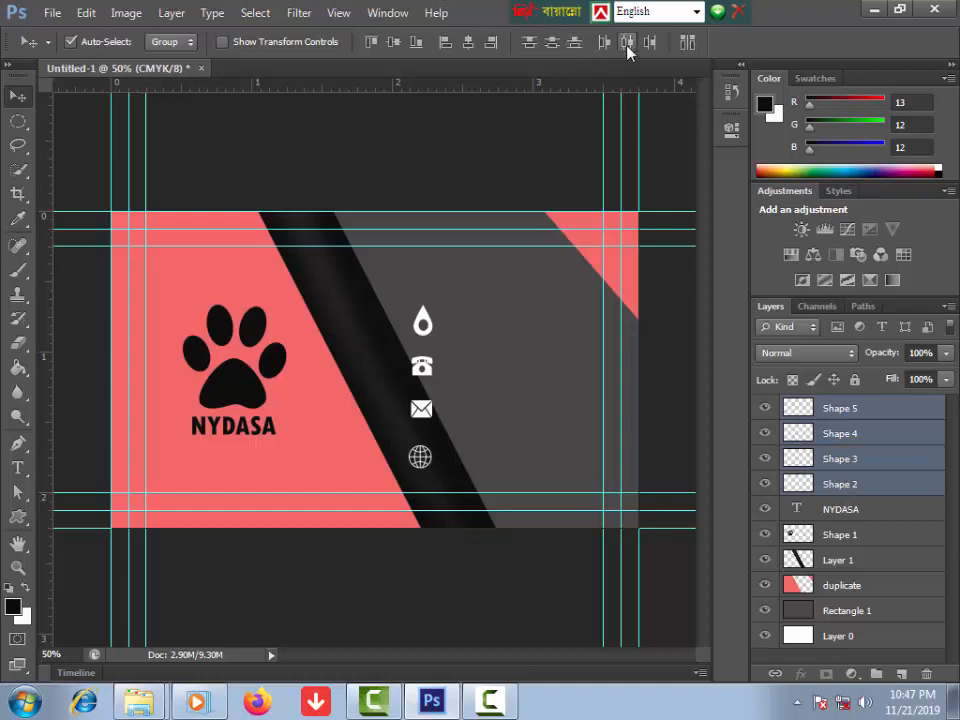
{"action": "left_click", "coordinate": [445, 42]}
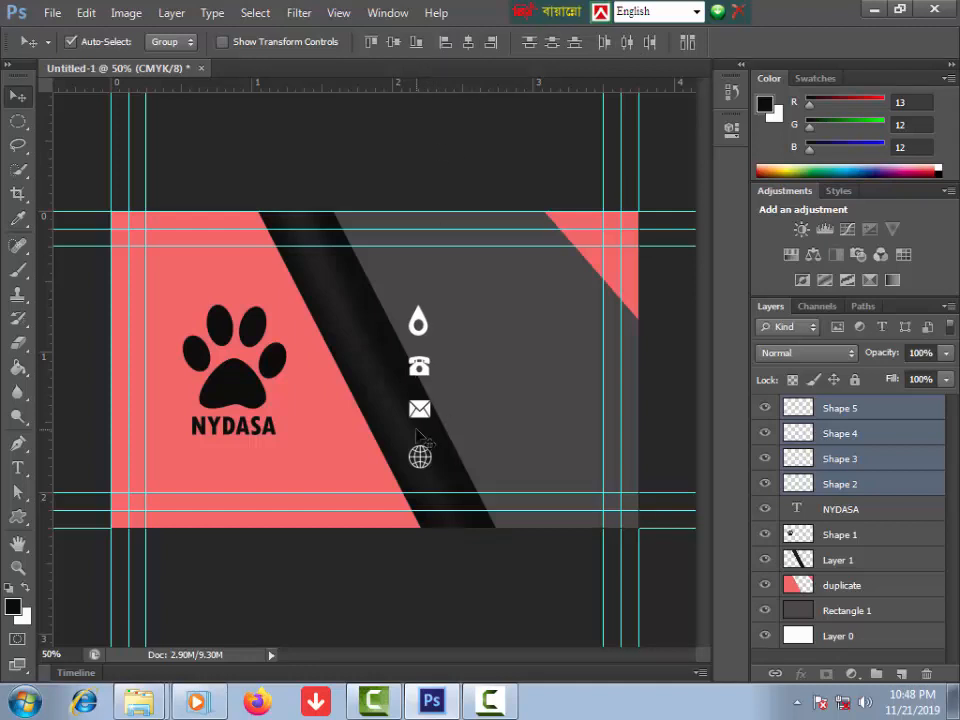
Step: Merge the four icon layers and rotate them about -26° onto the black stripe
{"action": "right_click", "coordinate": [849, 436]}
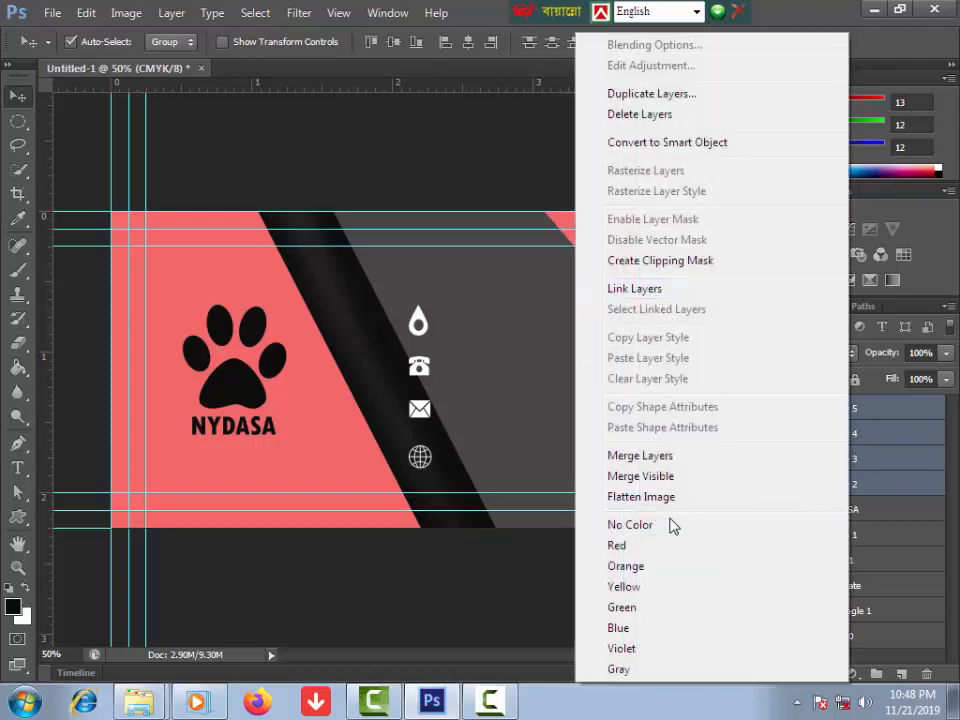
{"action": "left_click", "coordinate": [597, 456]}
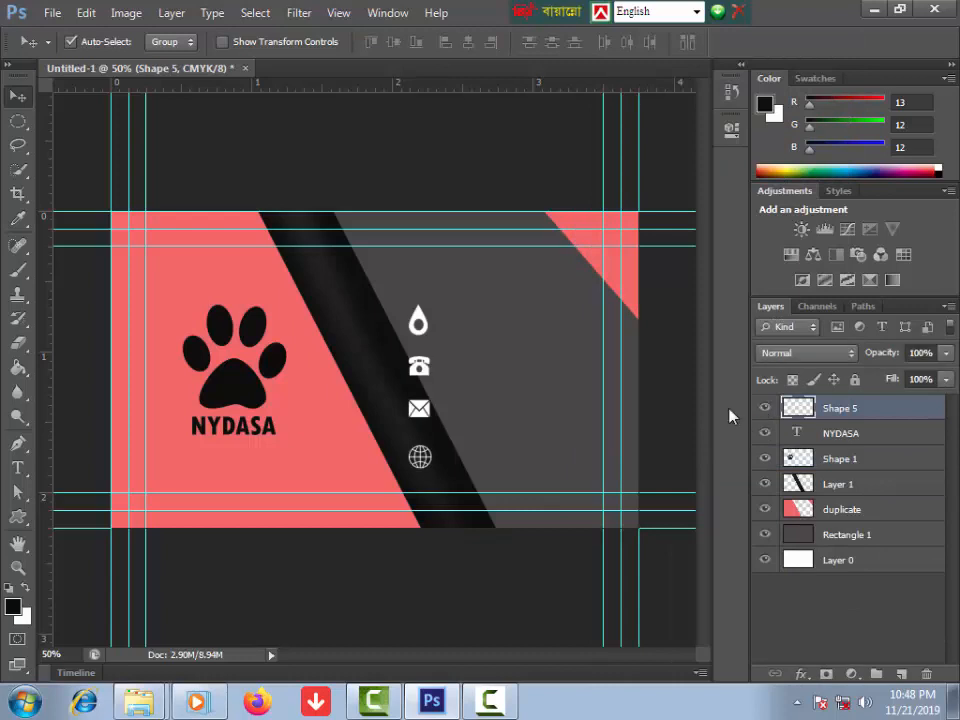
{"action": "key", "text": "ctrl+t"}
{"action": "left_click_drag", "start_coordinate": [400, 279], "coordinate": [358, 298]}
{"action": "left_click_drag", "start_coordinate": [419, 322], "coordinate": [384, 318]}
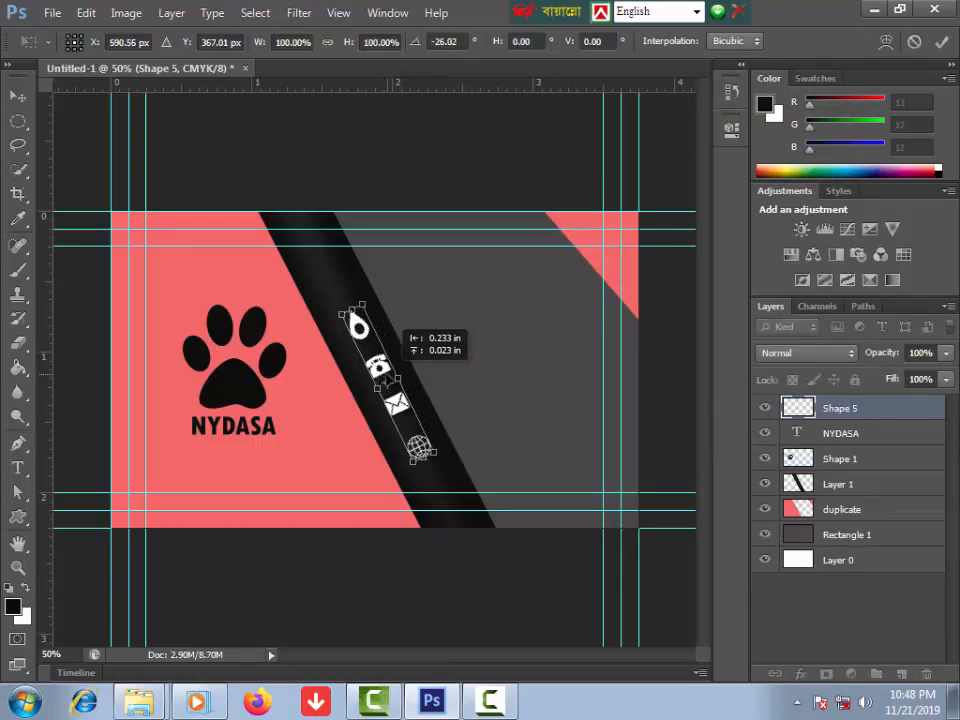
{"action": "key", "text": "Return"}
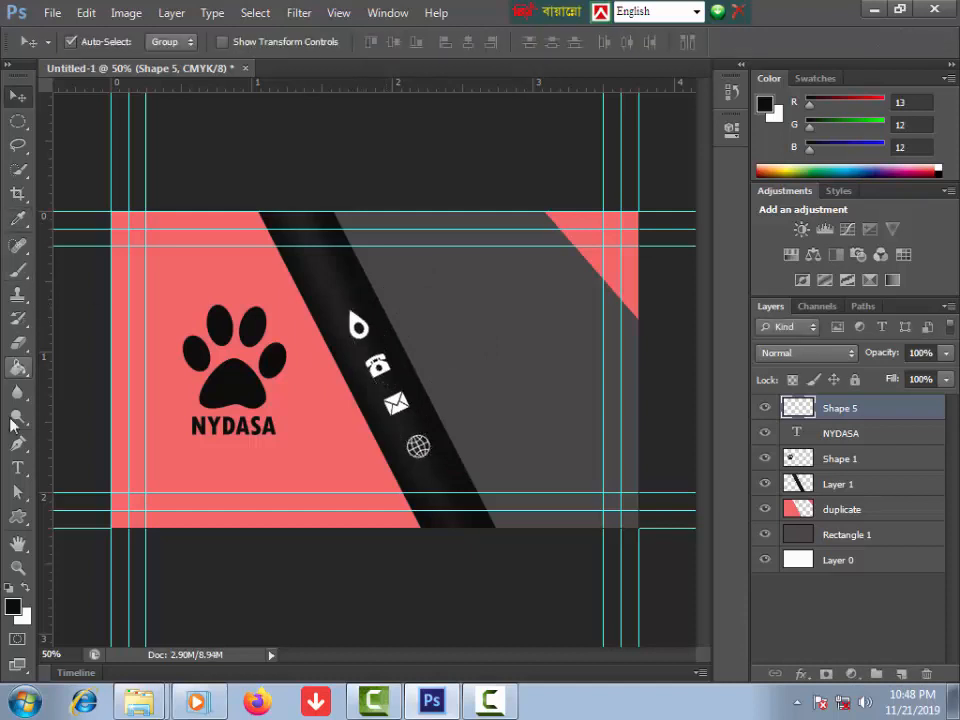
Step: Type the two-line office address in a new text block beside the droplet icon
{"action": "left_click", "coordinate": [18, 467]}
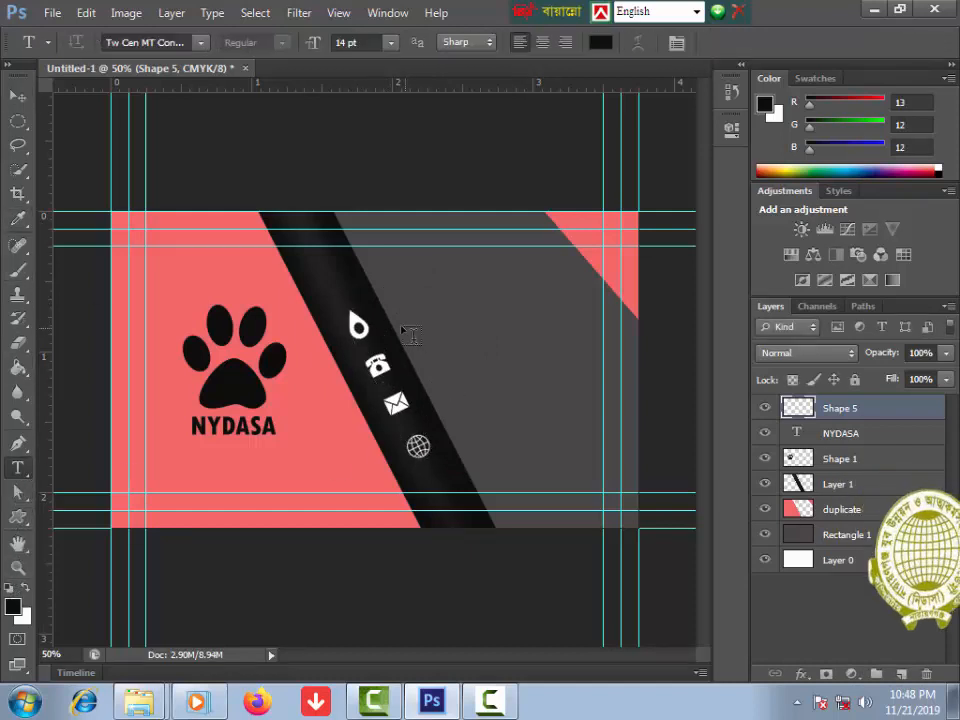
{"action": "left_click", "coordinate": [396, 310]}
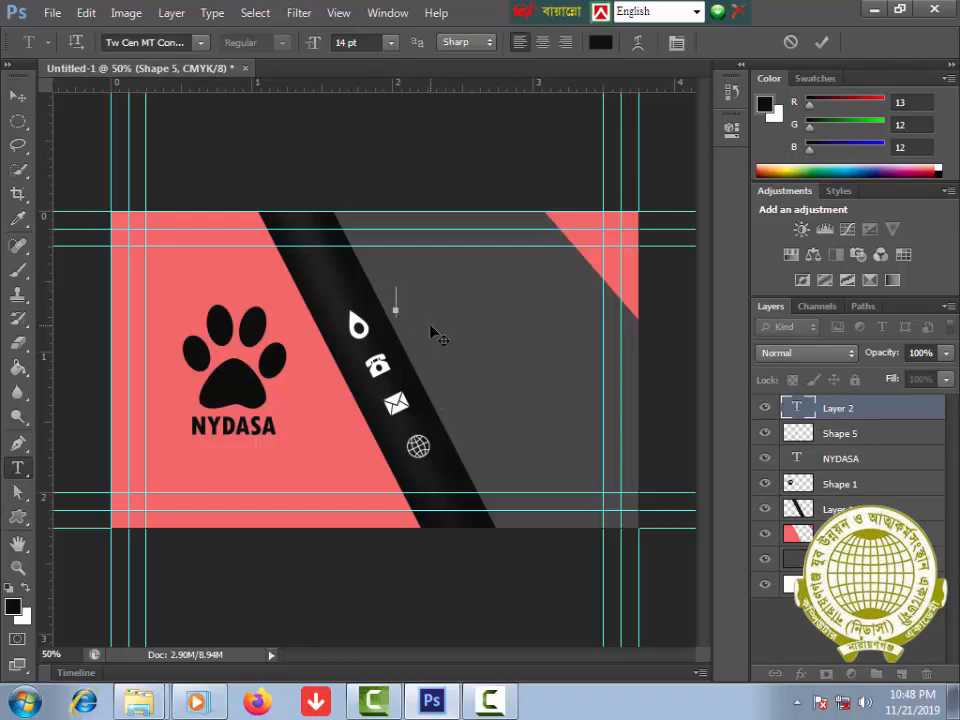
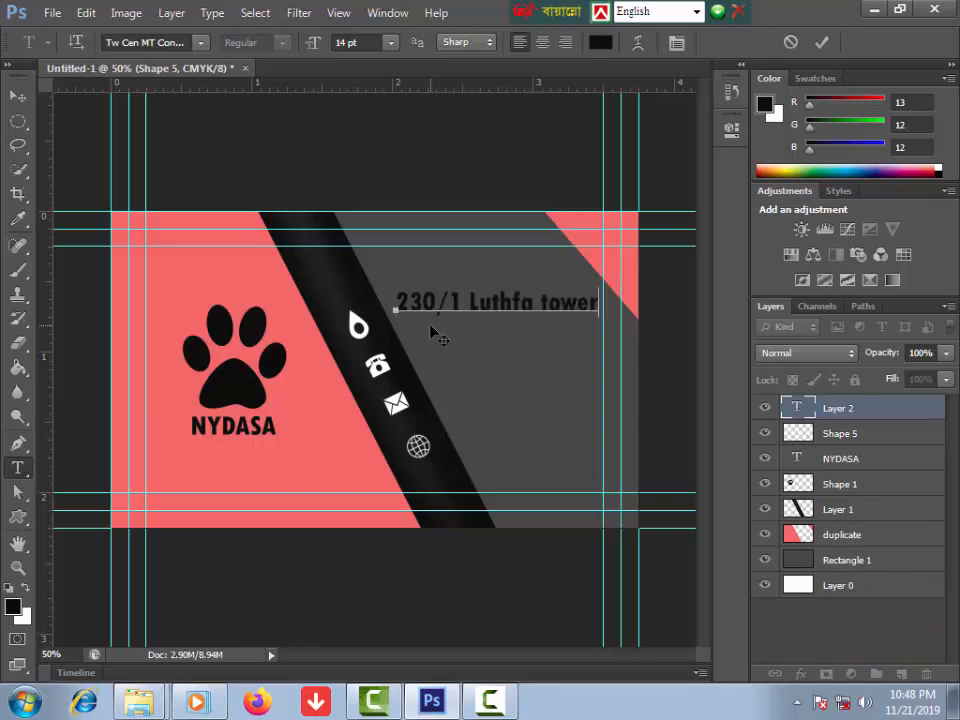
{"action": "key", "text": "Return"}
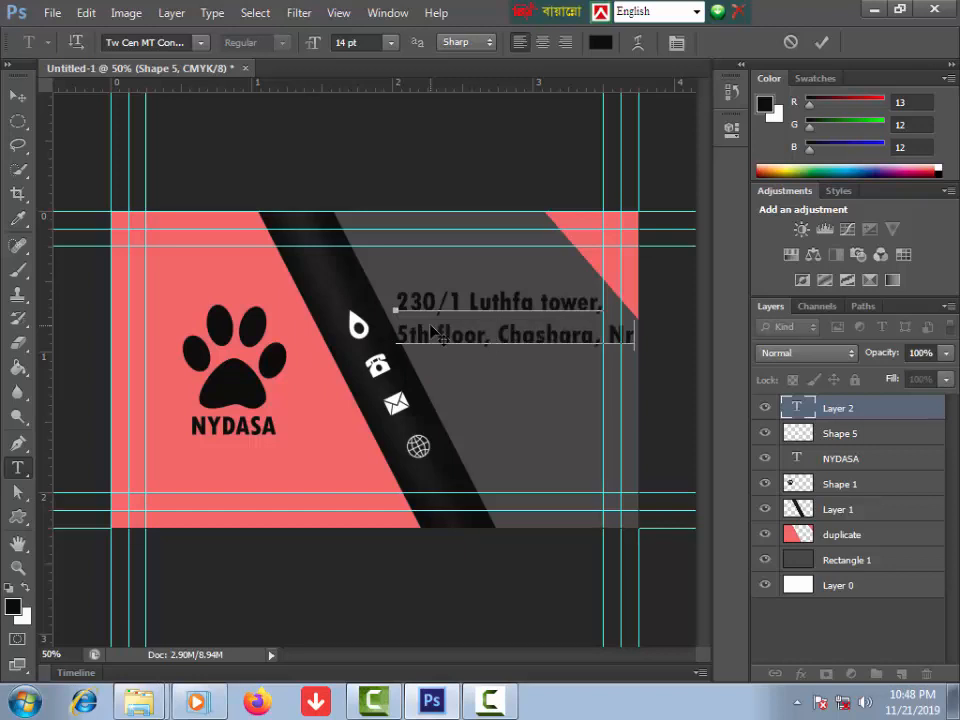
Step: Set the address text to Arial 6 pt and make it white
{"action": "key", "text": "ctrl+a"}
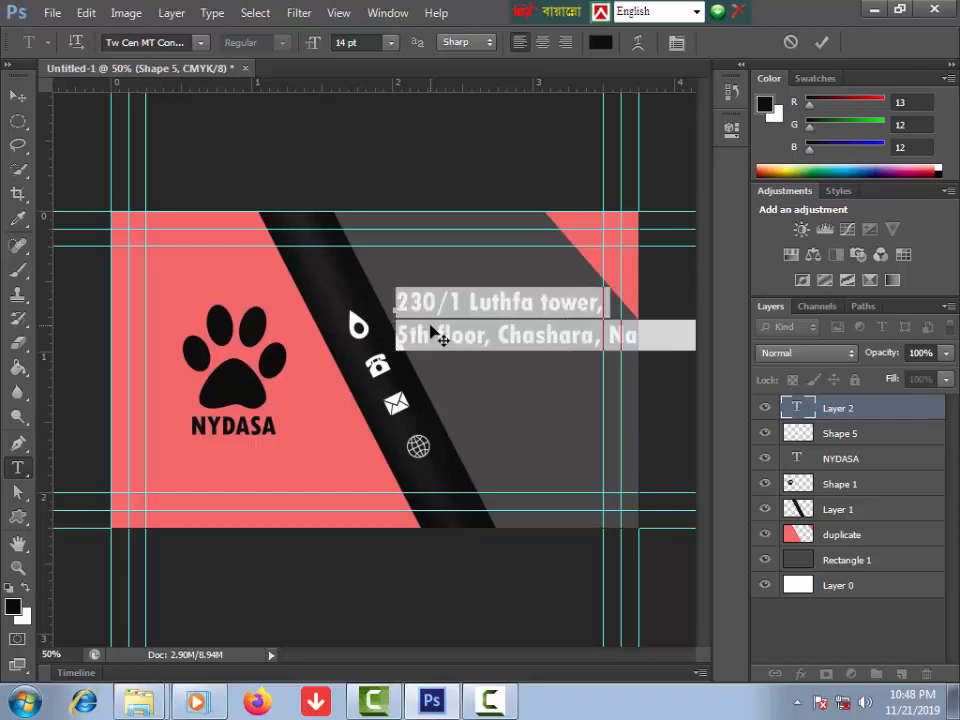
{"action": "left_click", "coordinate": [158, 42]}
{"action": "type", "text": "Arial"}
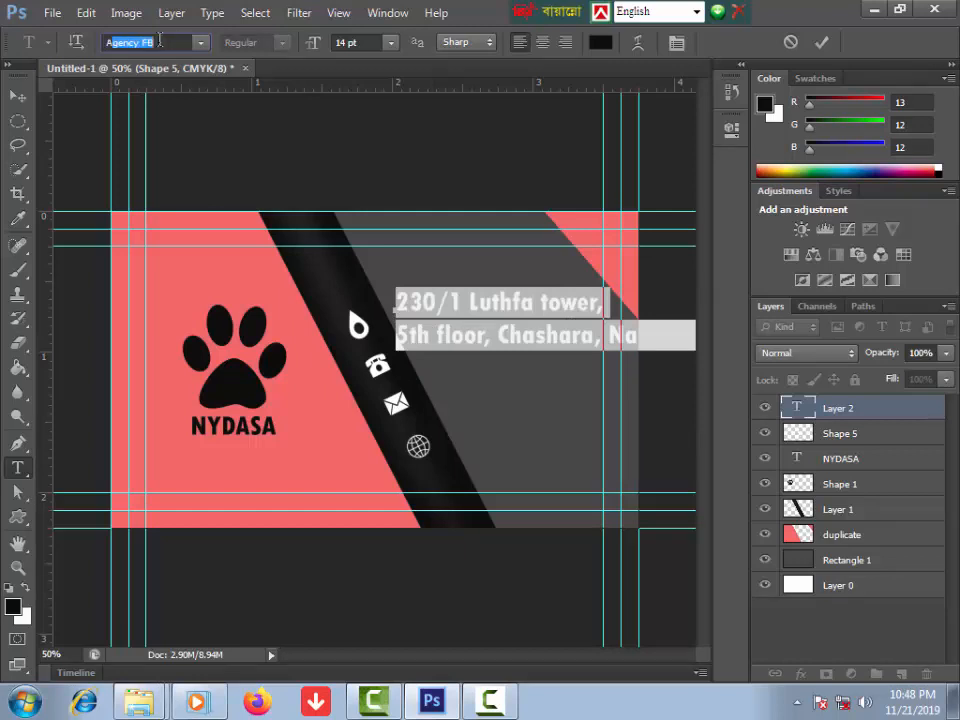
{"action": "key", "text": "Return"}
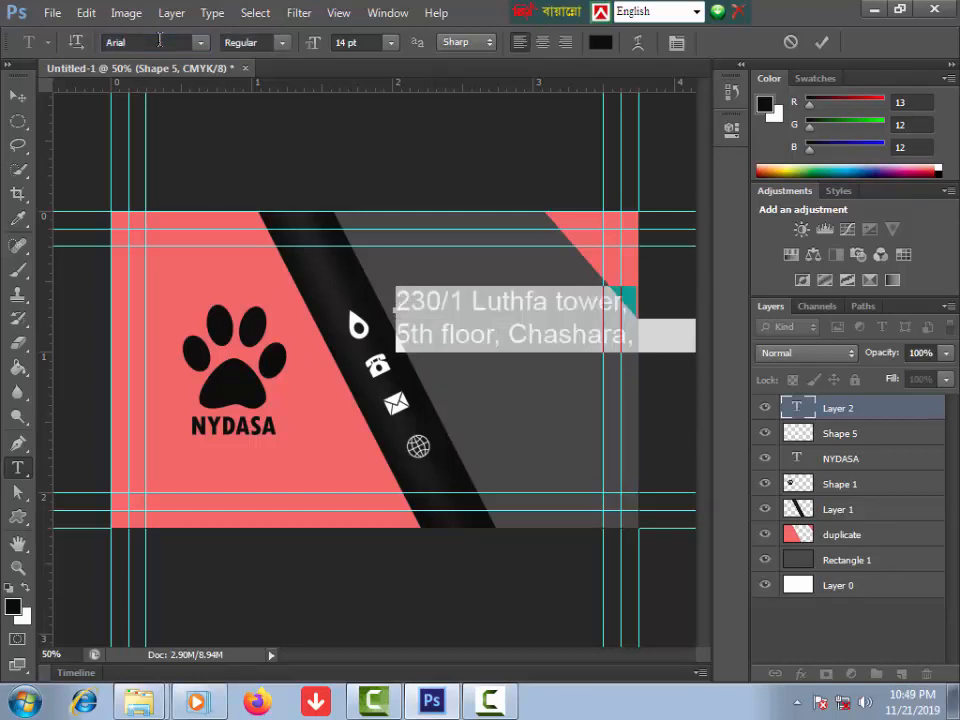
{"action": "key", "text": "ctrl+shift+comma"}
{"action": "key", "text": "ctrl+shift+comma"}
{"action": "key", "text": "ctrl+shift+comma"}
{"action": "key", "text": "ctrl+shift+comma"}
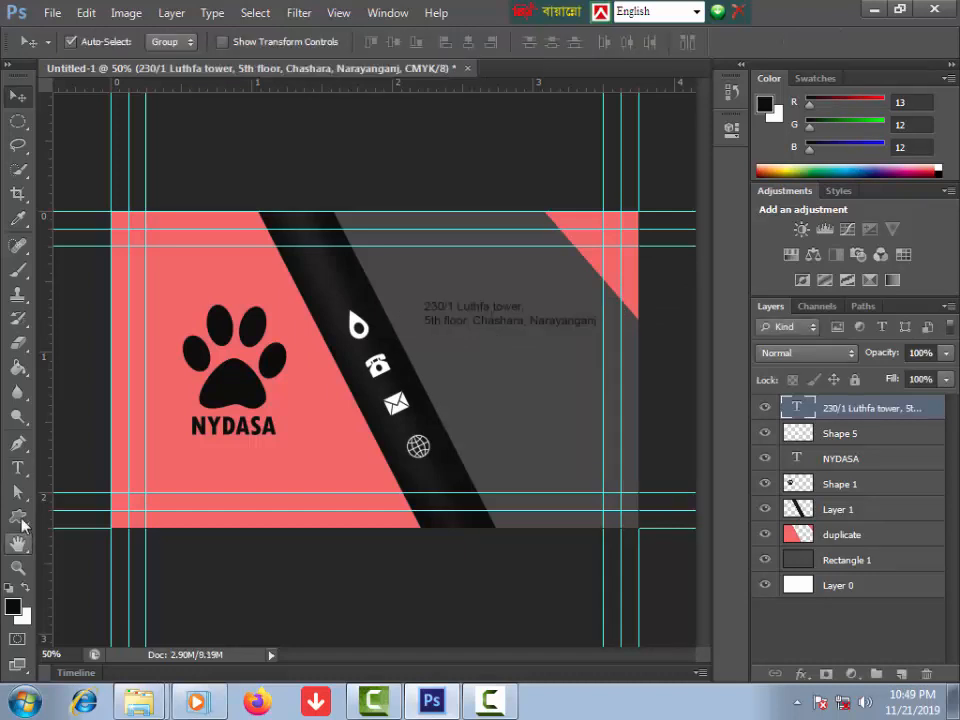
{"action": "left_click", "coordinate": [20, 467]}
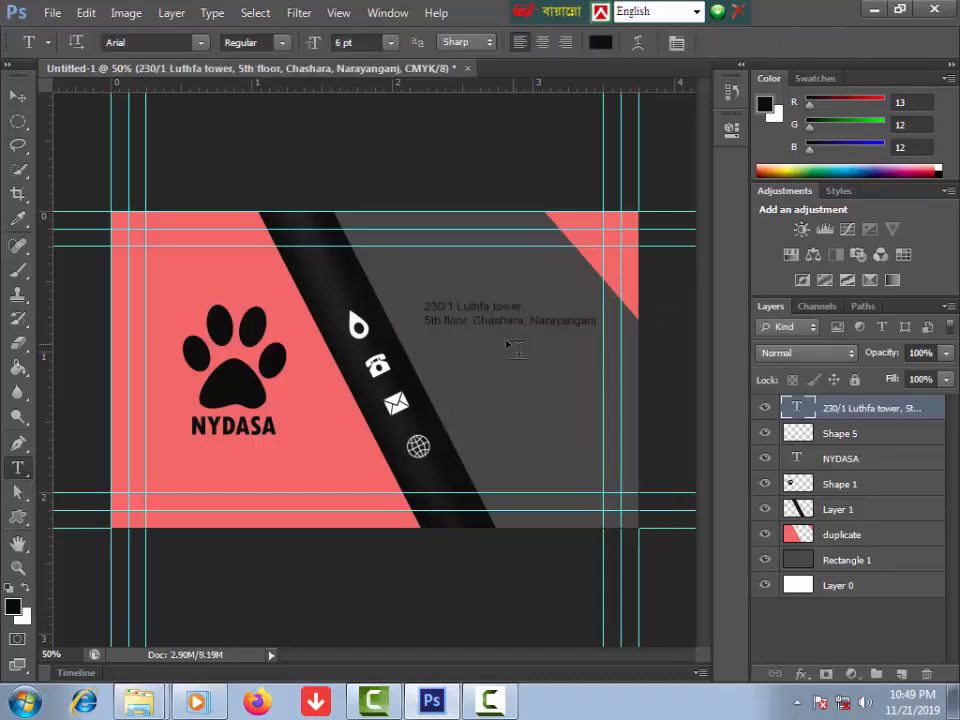
{"action": "left_click", "coordinate": [466, 300]}
{"action": "key", "text": "ctrl+a"}
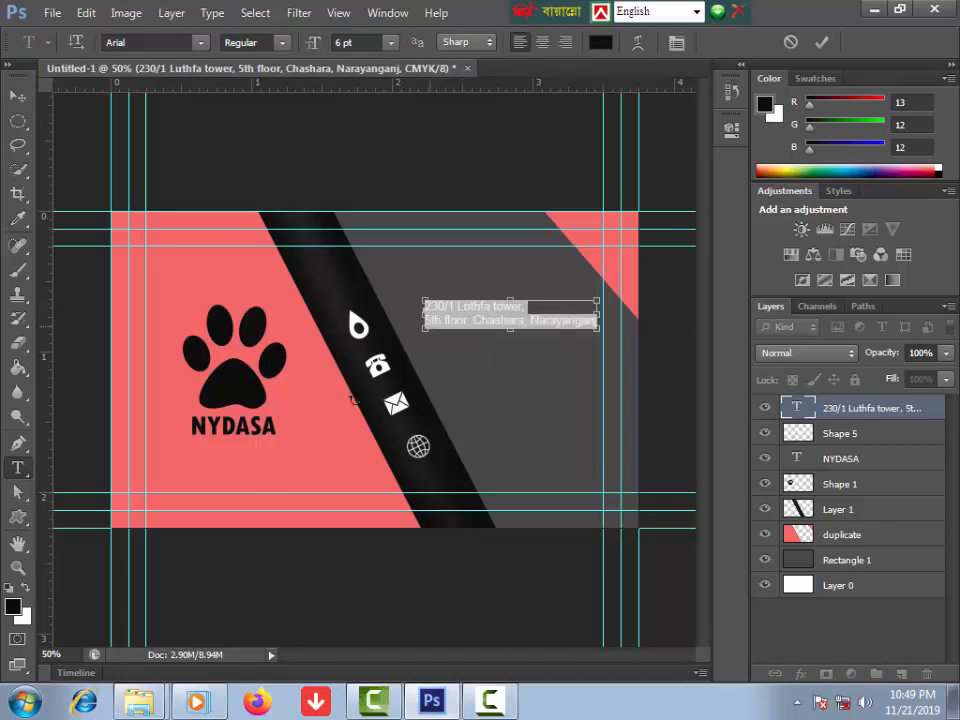
{"action": "left_click", "coordinate": [27, 590]}
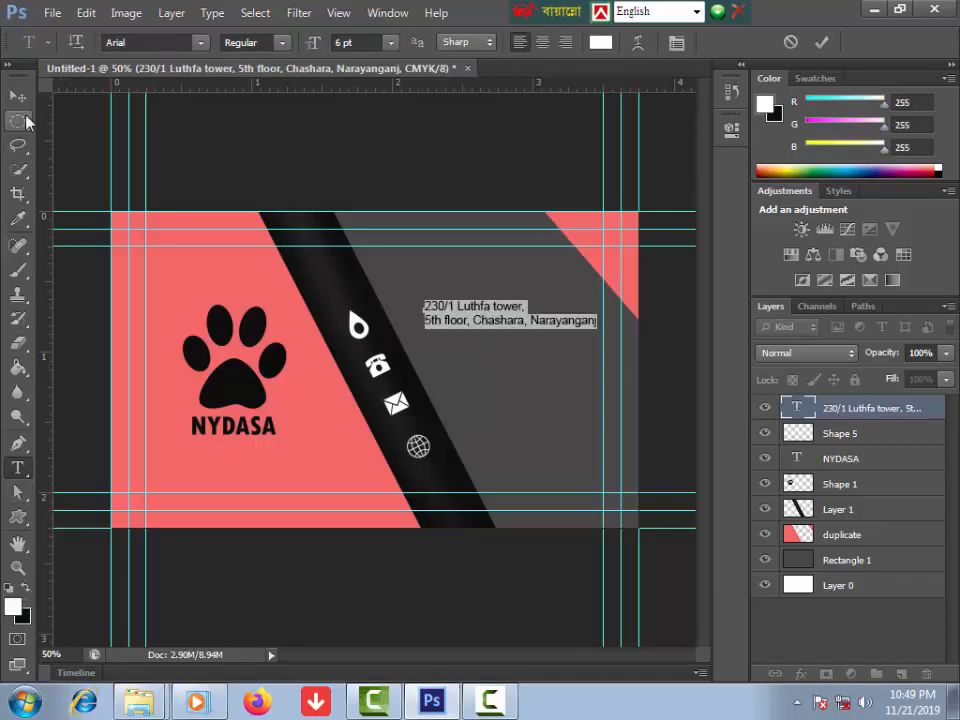
{"action": "left_click", "coordinate": [19, 95]}
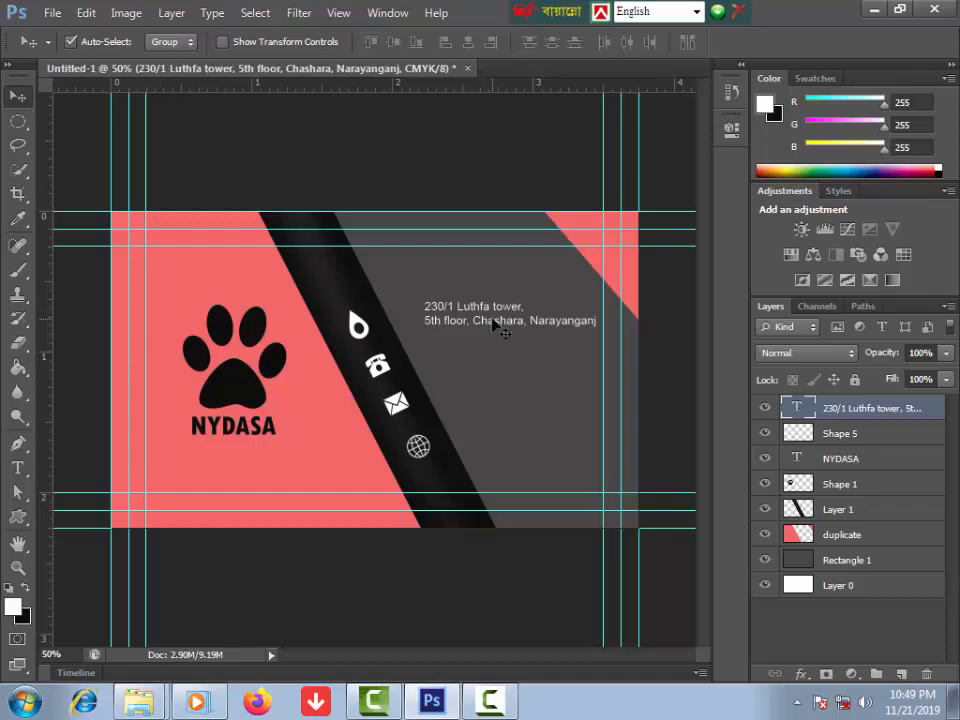
Step: Duplicate the address block and retype the second copy as the mobile number with +880 country code
{"action": "left_click_drag", "start_coordinate": [493, 330], "coordinate": [490, 437]}
{"action": "left_click", "coordinate": [490, 410]}
{"action": "key", "text": "Return"}
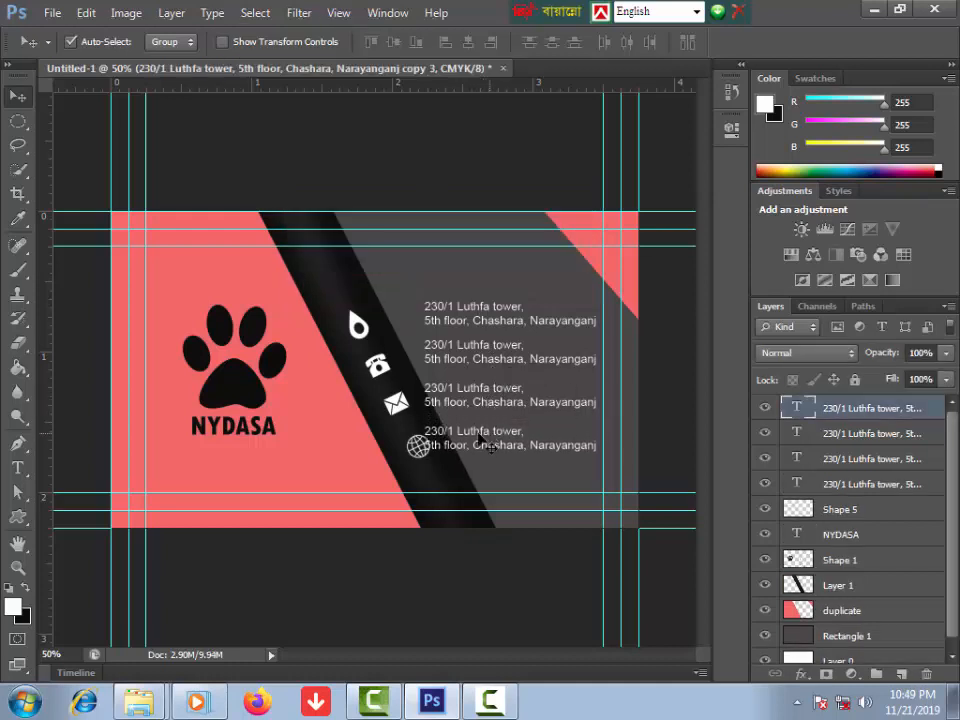
{"action": "left_click", "coordinate": [17, 467]}
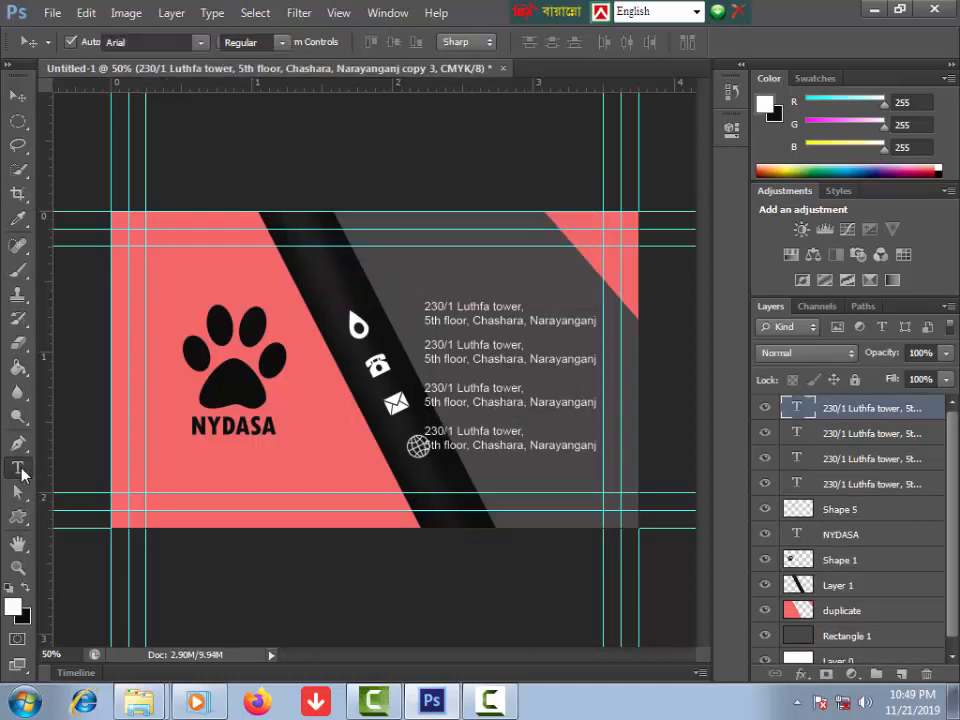
{"action": "triple_click", "coordinate": [447, 344]}
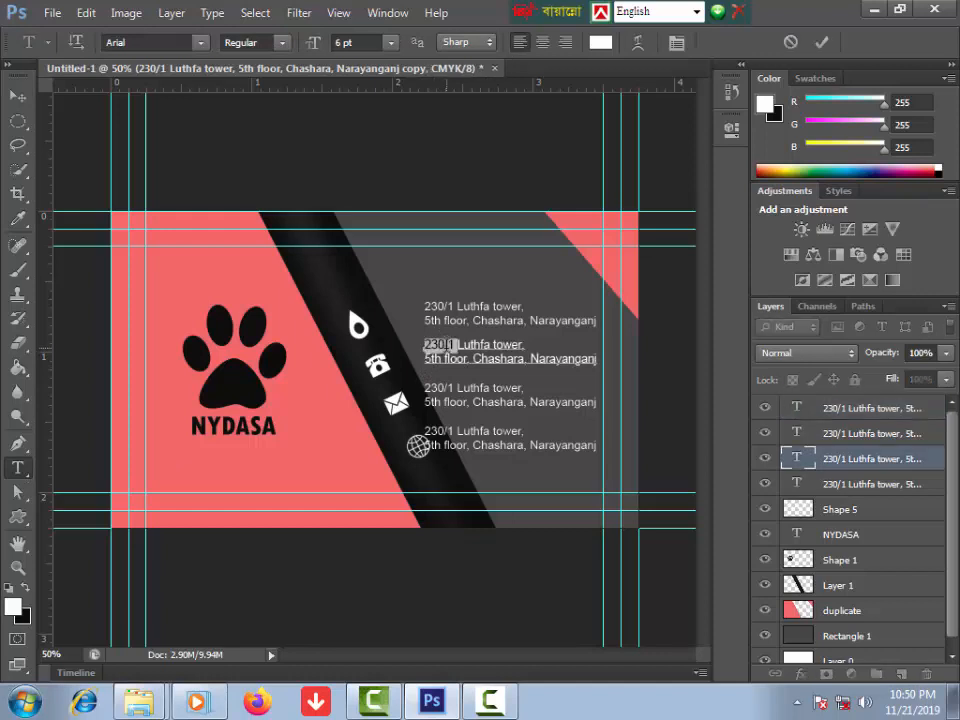
{"action": "key", "text": "ctrl+a"}
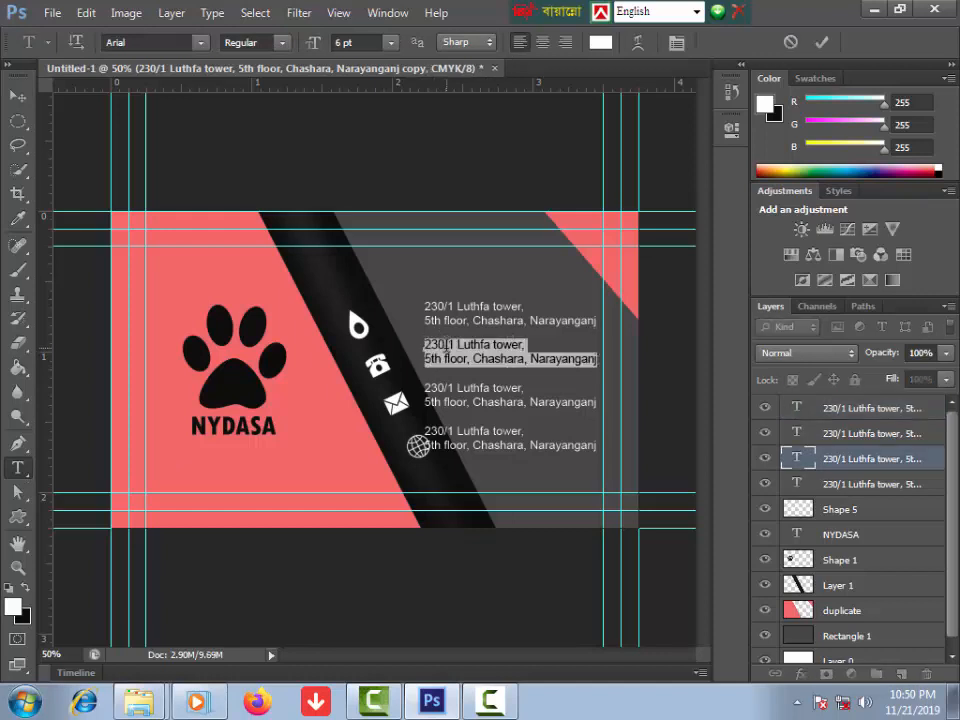
{"action": "type", "text": "Mobile"}
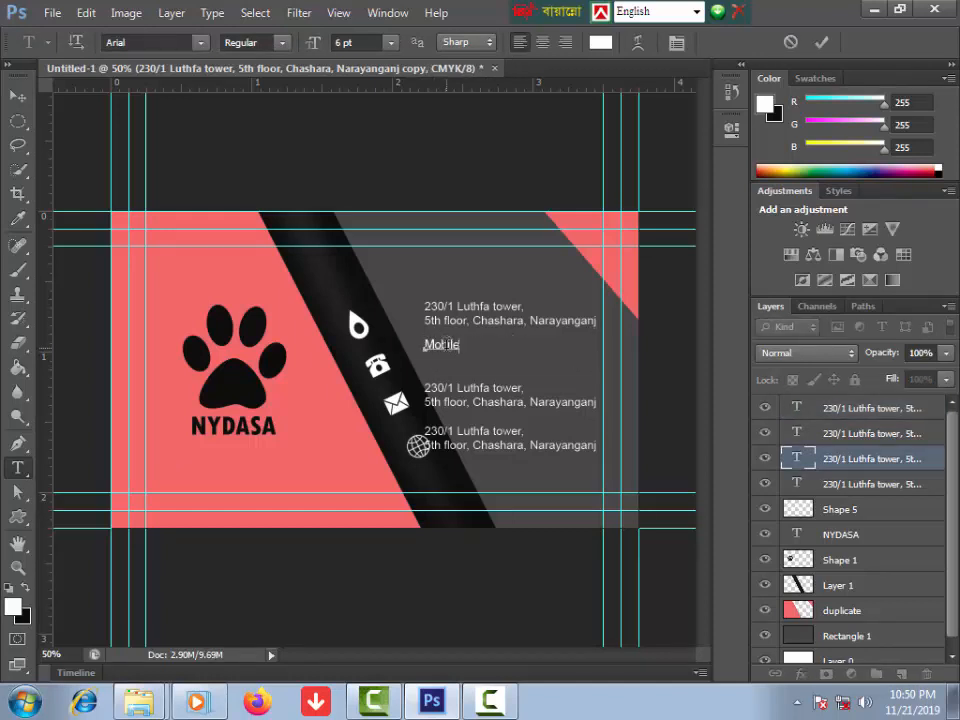
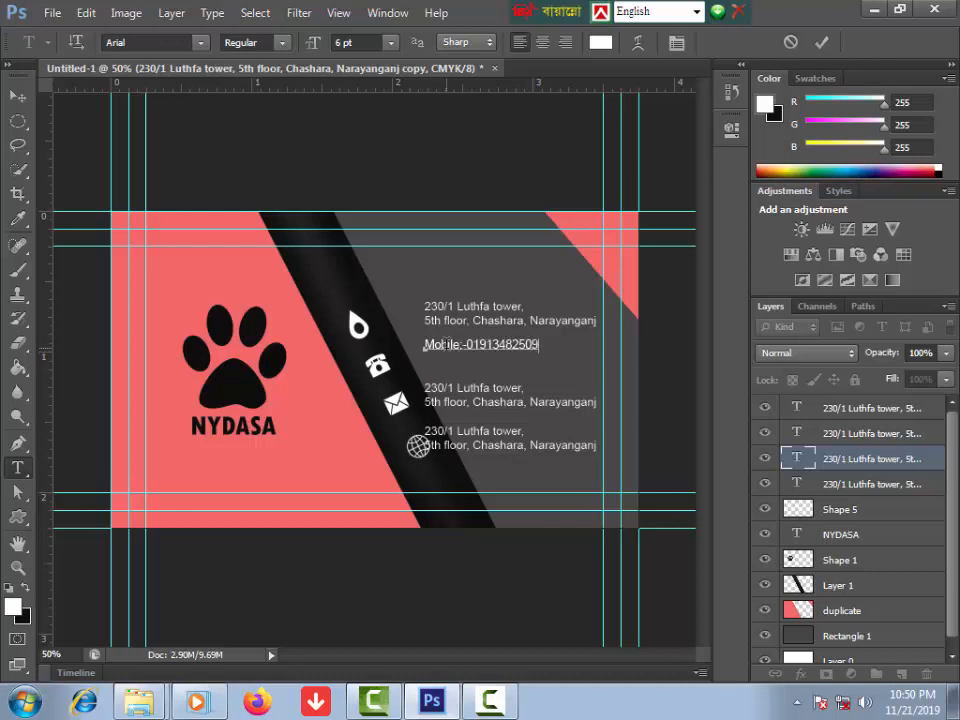
{"action": "left_click", "coordinate": [466, 345]}
{"action": "type", "text": "+880"}
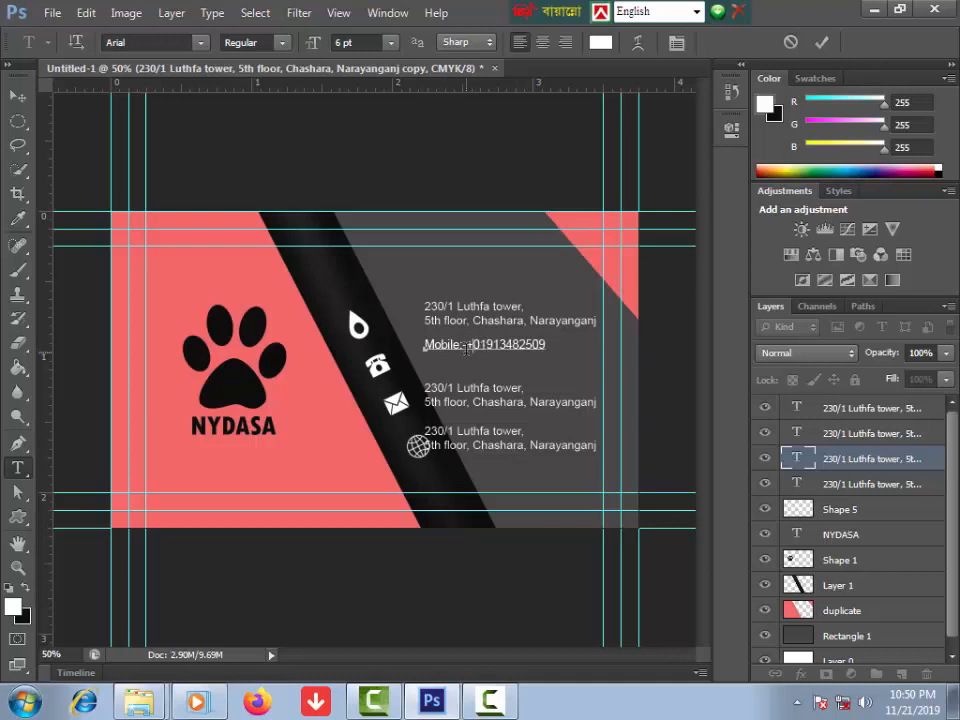
{"action": "key", "text": "Delete"}
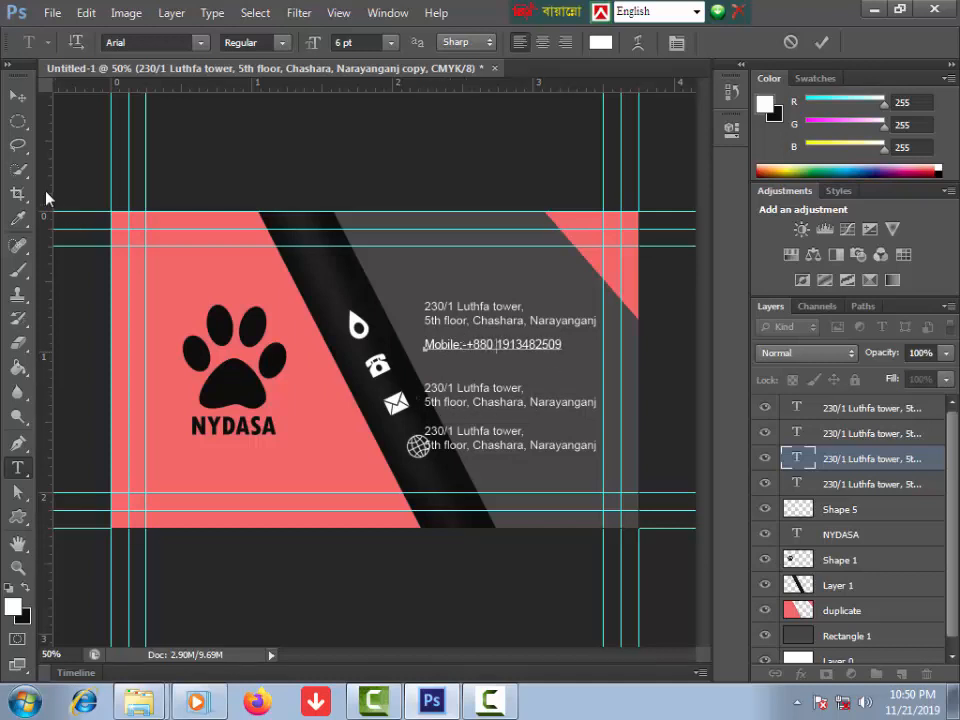
{"action": "left_click", "coordinate": [16, 97]}
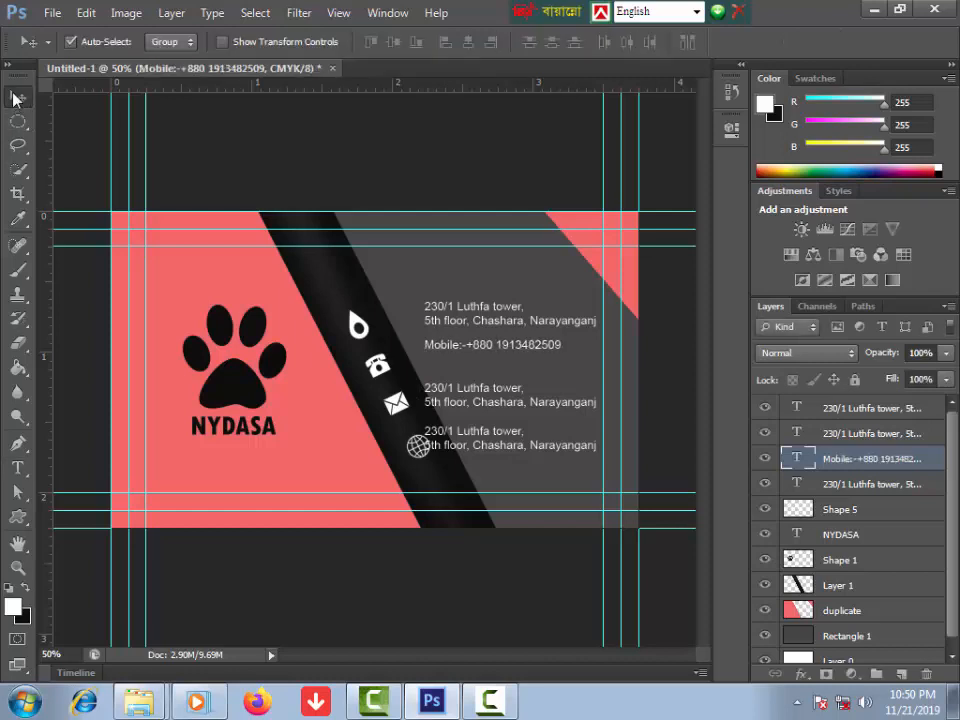
{"action": "key", "text": "Down"}
{"action": "key", "text": "Down"}
{"action": "key", "text": "Down"}
{"action": "key", "text": "Down"}
{"action": "key", "text": "Down"}
{"action": "key", "text": "Down"}
{"action": "key", "text": "Down"}
{"action": "key", "text": "Down"}
{"action": "key", "text": "Down"}
{"action": "key", "text": "Down"}
{"action": "key", "text": "Down"}
{"action": "key", "text": "Down"}
{"action": "key", "text": "Down"}
{"action": "key", "text": "Down"}
{"action": "key", "text": "Down"}
{"action": "key", "text": "Down"}
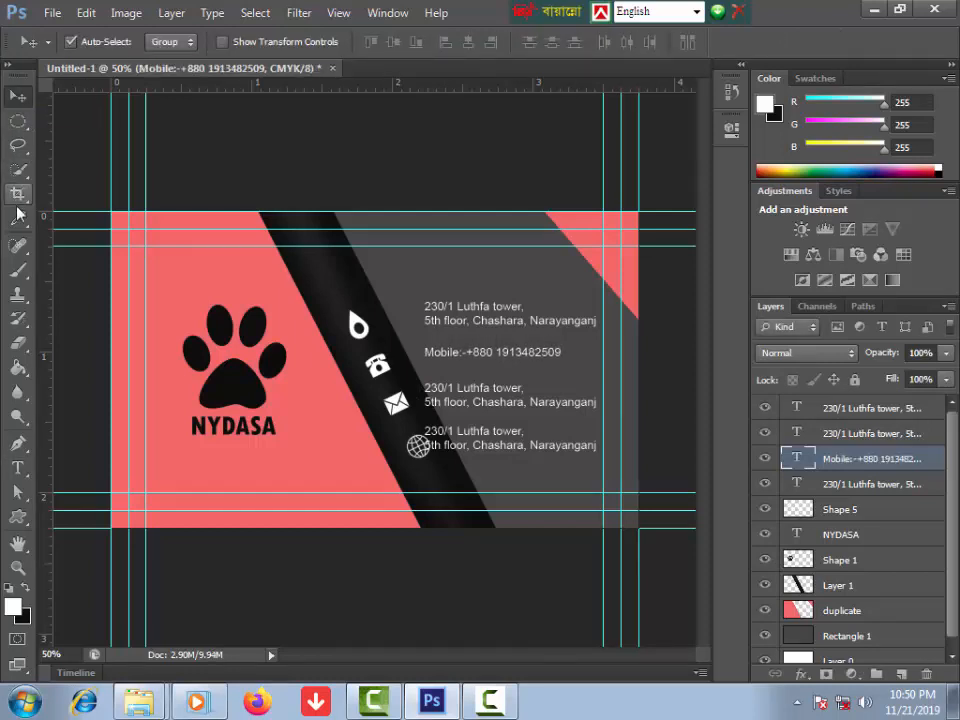
Step: Retype the third address copy as the e-mail line and nudge it right
{"action": "left_click", "coordinate": [17, 467]}
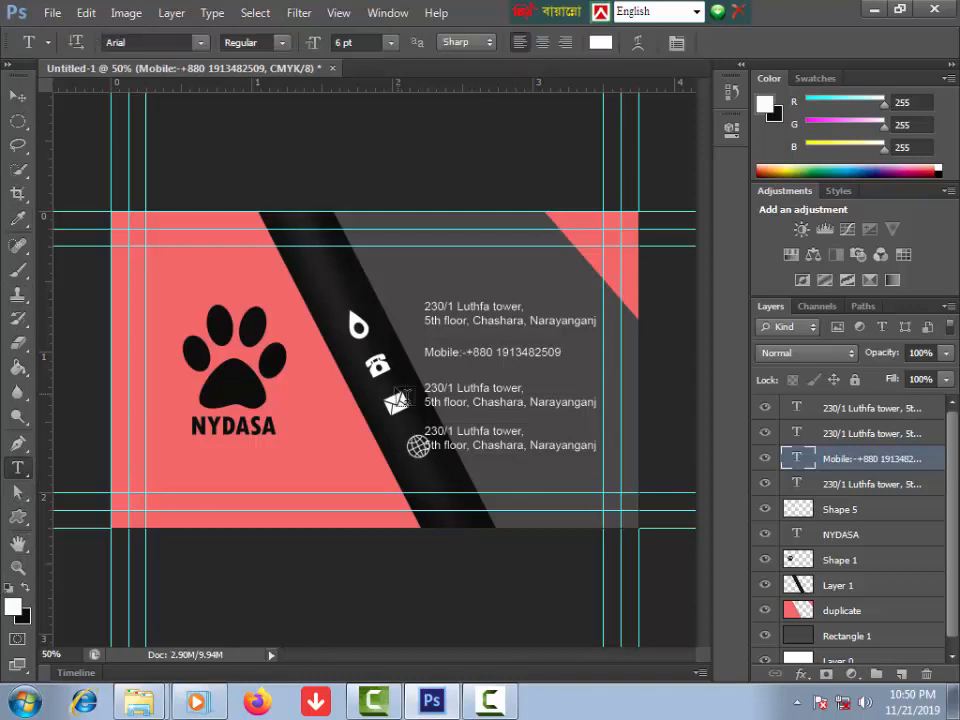
{"action": "triple_click", "coordinate": [452, 387]}
{"action": "key", "text": "ctrl+a"}
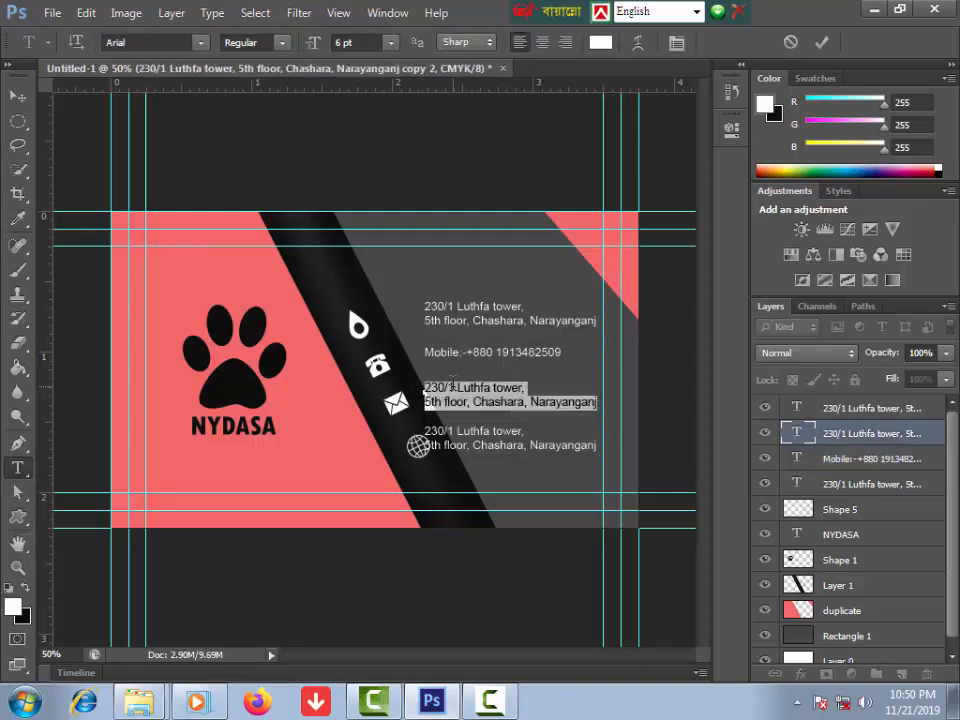
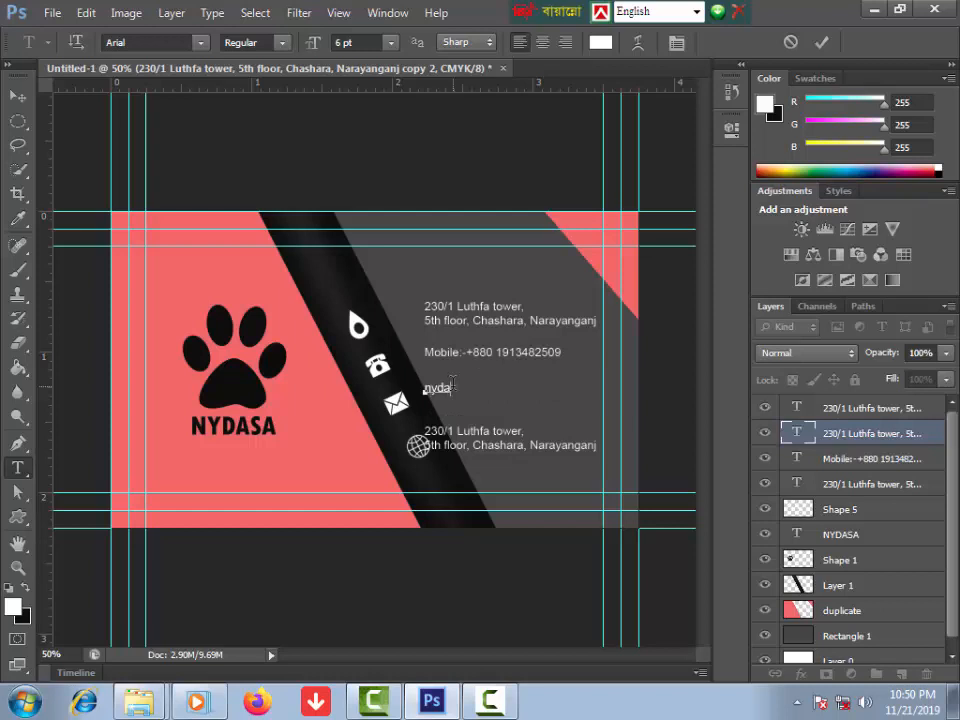
{"action": "left_click", "coordinate": [19, 97]}
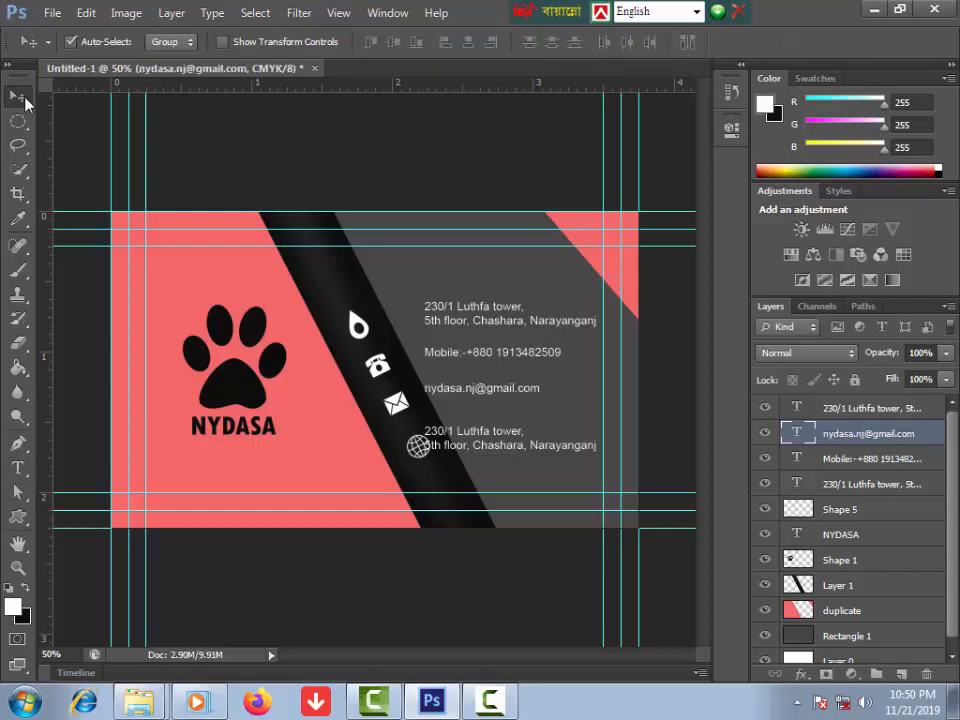
{"action": "key", "text": "Right"}
{"action": "key", "text": "Right"}
{"action": "key", "text": "Right"}
{"action": "key", "text": "Right"}
{"action": "key", "text": "Right"}
{"action": "key", "text": "Right"}
{"action": "key", "text": "Right"}
{"action": "key", "text": "Right"}
{"action": "key", "text": "Right"}
{"action": "key", "text": "Right"}
{"action": "key", "text": "Right"}
{"action": "key", "text": "Right"}
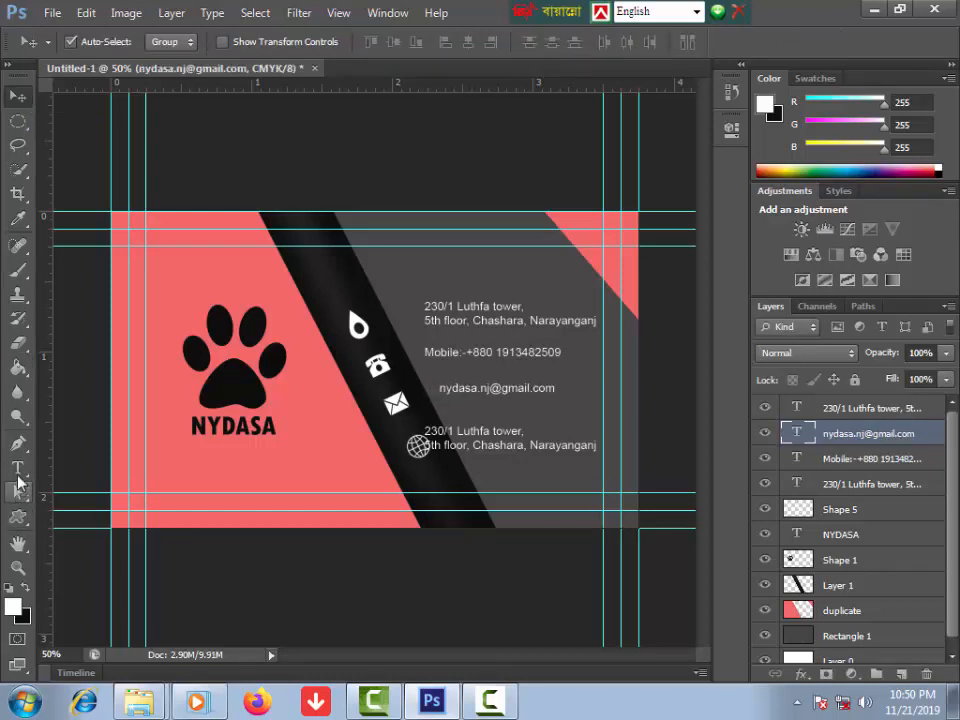
Step: Replace the bottom address copy with the Web:-nydassabd.org website line
{"action": "left_click", "coordinate": [18, 467]}
{"action": "left_click", "coordinate": [483, 432]}
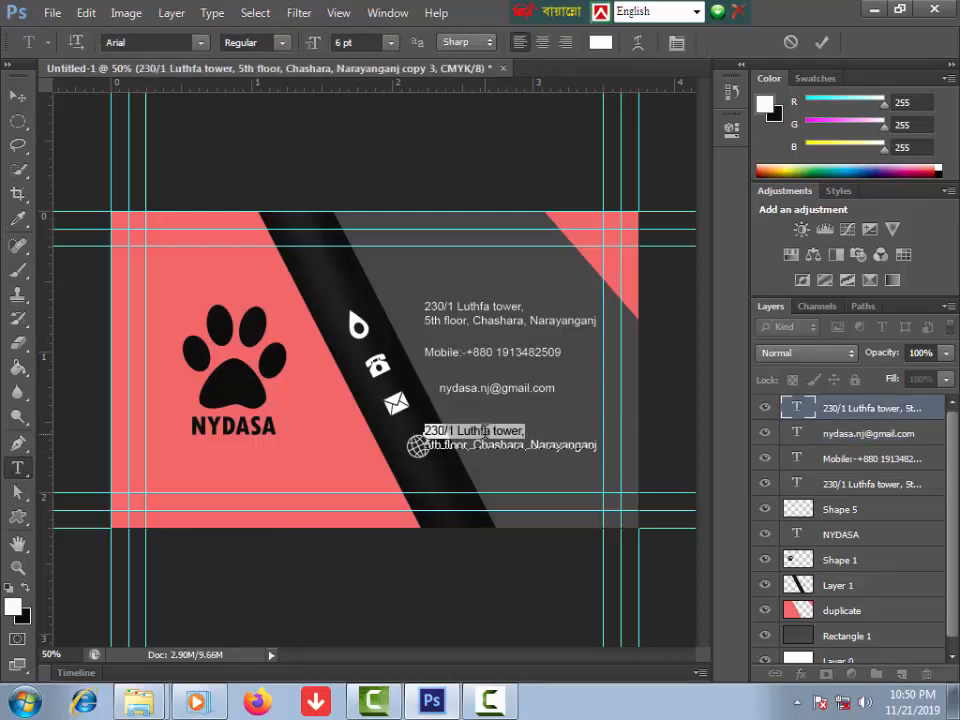
{"action": "key", "text": "ctrl+a"}
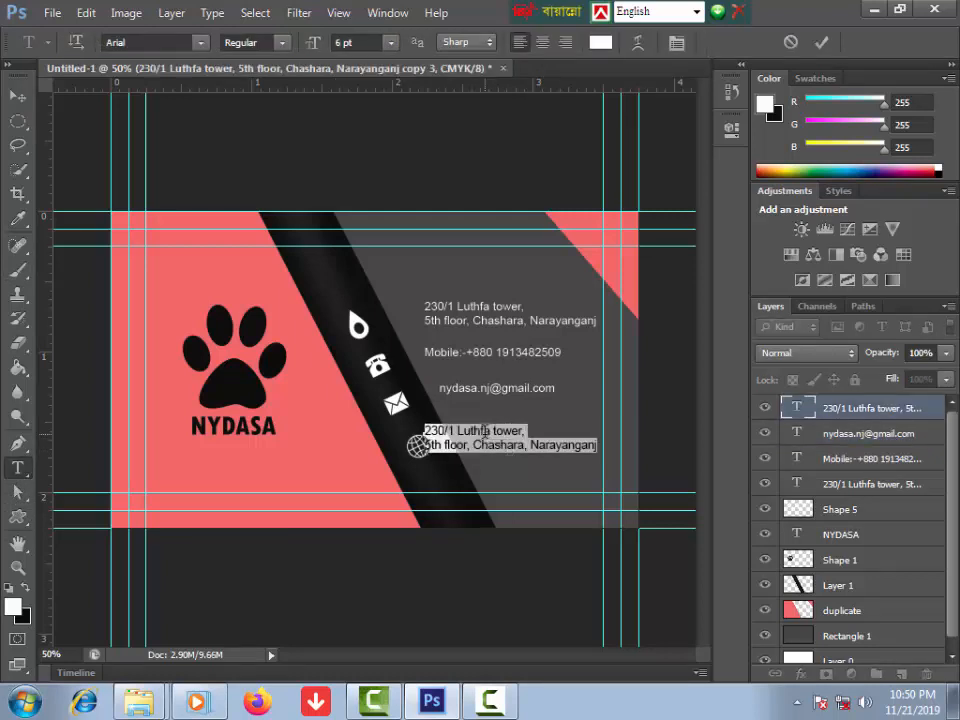
{"action": "type", "text": "Web:-nydasabd.org"}
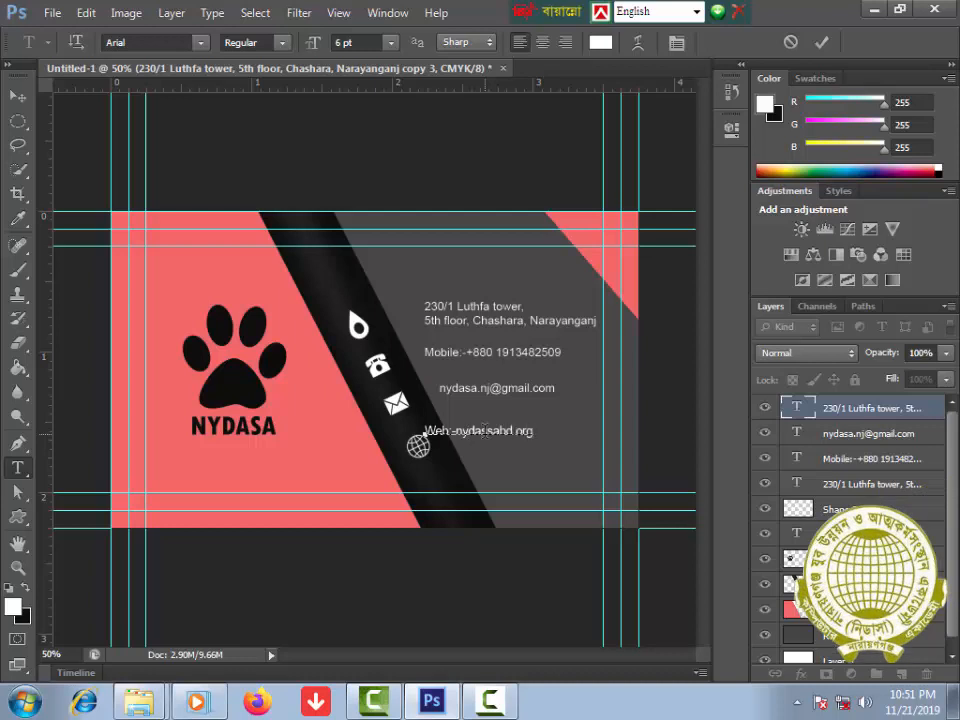
{"action": "key", "text": "ctrl+Return"}
Step: Nudge the top address block two steps left and the website line right
{"action": "key", "text": "v"}
{"action": "left_click", "coordinate": [435, 327]}
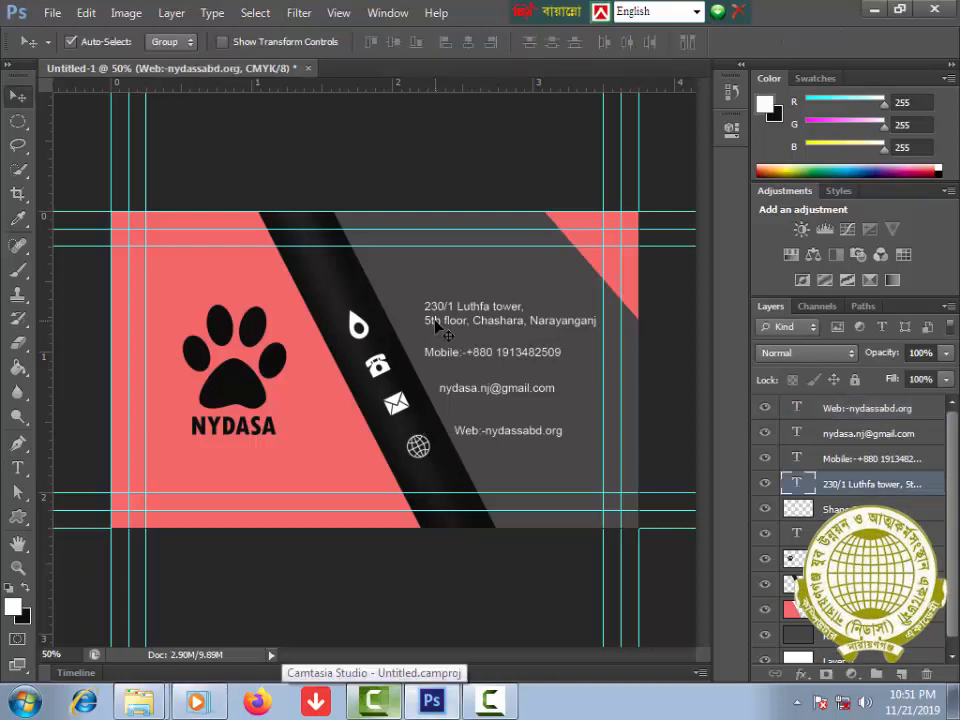
{"action": "key", "text": "Left"}
{"action": "key", "text": "Left"}
{"action": "key", "text": "Left"}
{"action": "key", "text": "Left"}
{"action": "key", "text": "Left"}
{"action": "key", "text": "Left"}
{"action": "key", "text": "Left"}
{"action": "key", "text": "Left"}
{"action": "key", "text": "Left"}
{"action": "key", "text": "Left"}
{"action": "key", "text": "Left"}
{"action": "key", "text": "Left"}
{"action": "key", "text": "Left"}
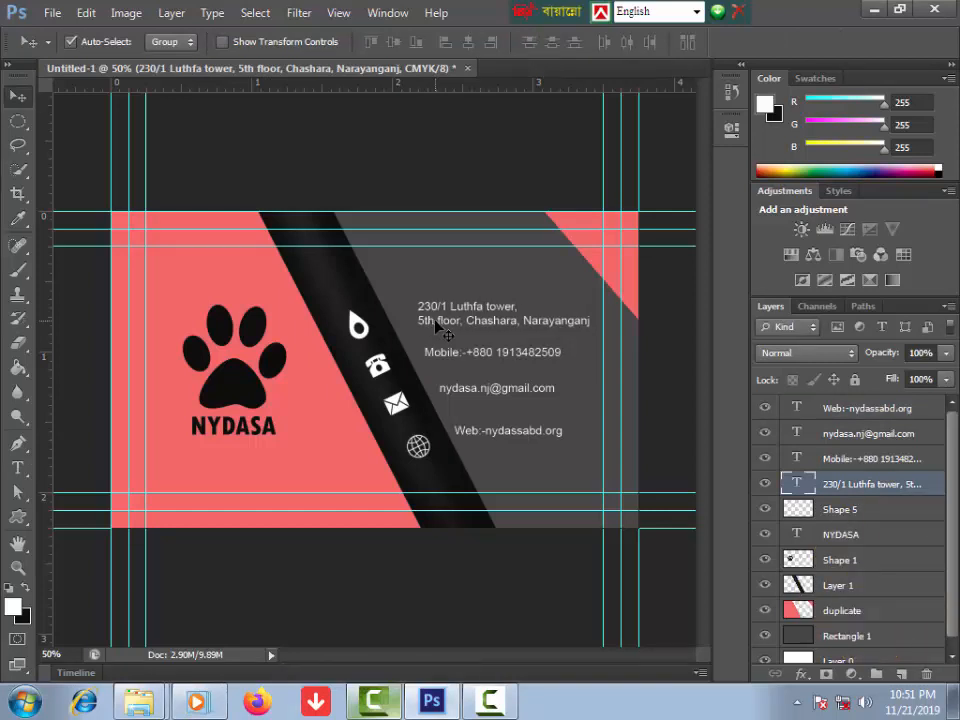
{"action": "key", "text": "Left"}
{"action": "key", "text": "Left"}
{"action": "key", "text": "Left"}
{"action": "key", "text": "Left"}
{"action": "key", "text": "Left"}
{"action": "key", "text": "Left"}
{"action": "key", "text": "Left"}
{"action": "key", "text": "Left"}
{"action": "key", "text": "Left"}
{"action": "key", "text": "Left"}
{"action": "key", "text": "Left"}
{"action": "key", "text": "Left"}
{"action": "key", "text": "Left"}
{"action": "key", "text": "Left"}
{"action": "key", "text": "Left"}
{"action": "key", "text": "Left"}
{"action": "key", "text": "Left"}
{"action": "key", "text": "Left"}
{"action": "key", "text": "Left"}
{"action": "key", "text": "Left"}
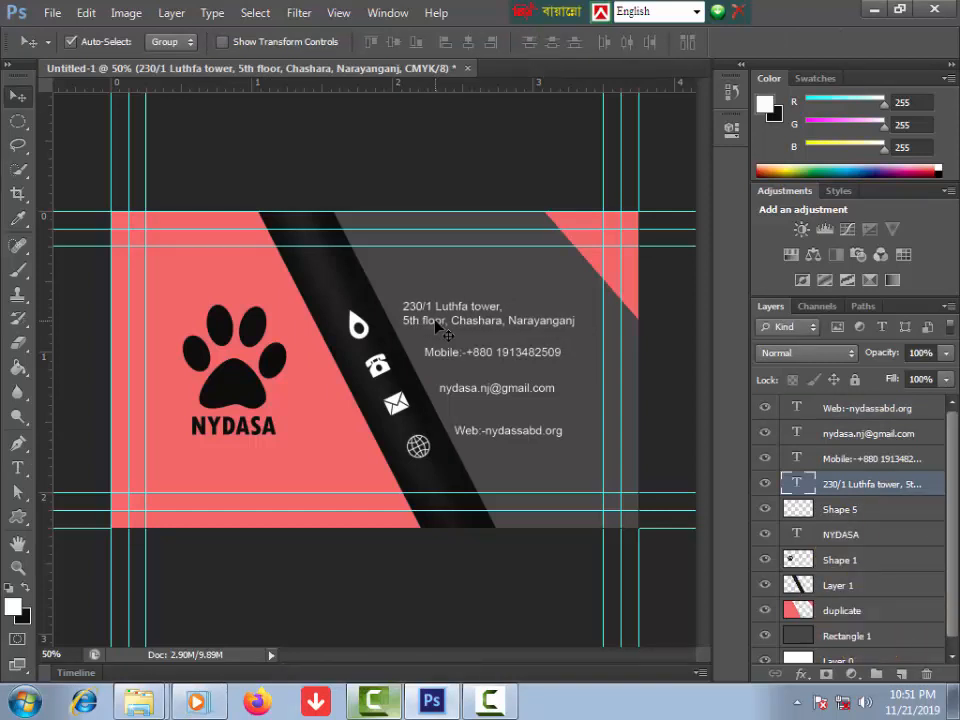
{"action": "left_click", "coordinate": [461, 430]}
{"action": "key", "text": "Right"}
{"action": "key", "text": "Right"}
{"action": "key", "text": "Right"}
{"action": "key", "text": "Right"}
{"action": "key", "text": "Right"}
{"action": "key", "text": "Right"}
{"action": "key", "text": "Right"}
{"action": "key", "text": "Right"}
{"action": "key", "text": "Right"}
{"action": "key", "text": "Right"}
{"action": "key", "text": "Right"}
{"action": "key", "text": "Right"}
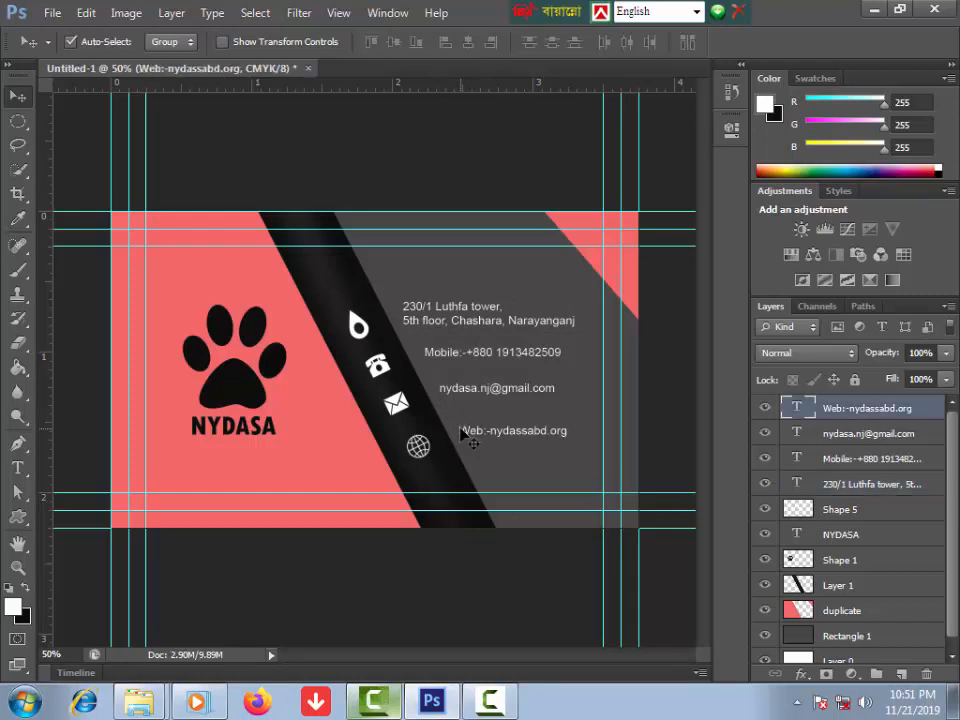
Step: Merge the selected contact text layers into one and toggle visibility to check the result
{"action": "left_click", "coordinate": [858, 437], "text": "shift"}
{"action": "right_click", "coordinate": [857, 456]}
{"action": "left_click", "coordinate": [948, 308]}
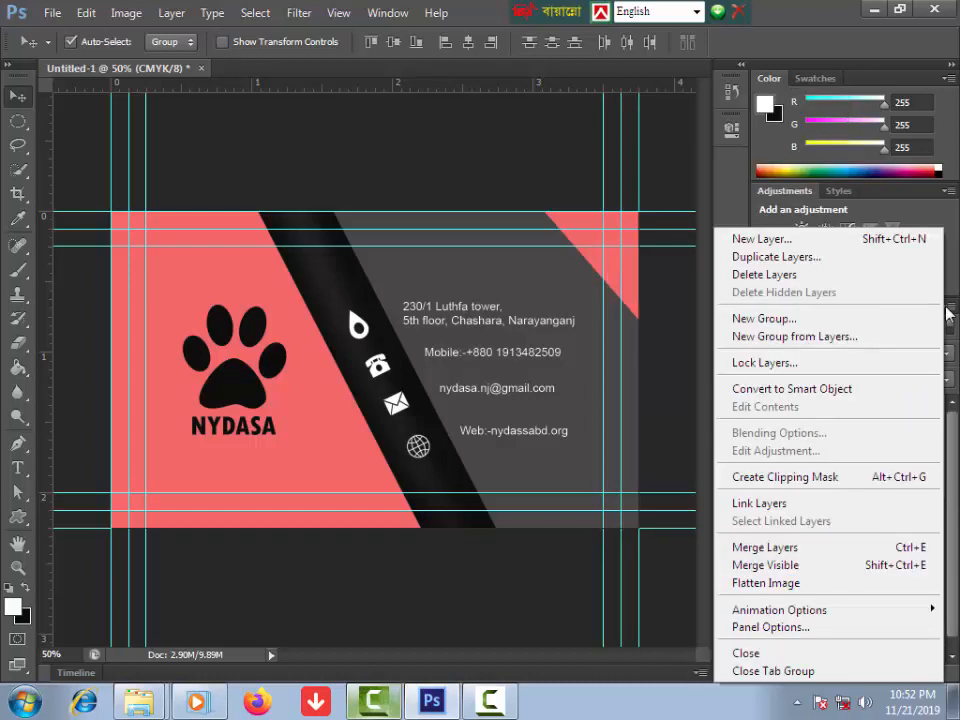
{"action": "left_click", "coordinate": [765, 547]}
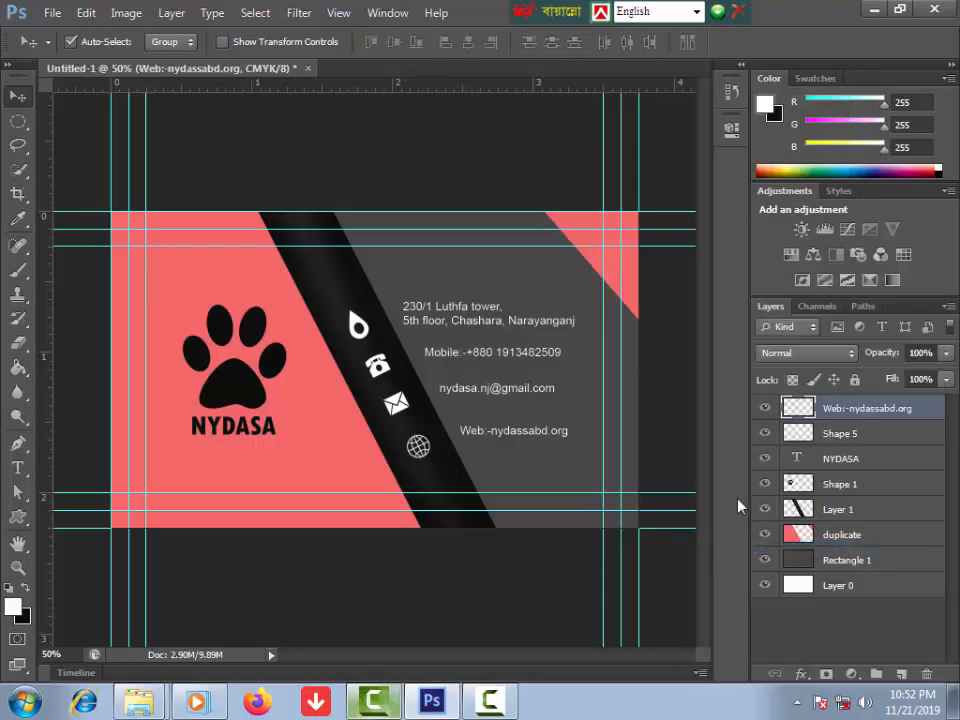
{"action": "left_click", "coordinate": [762, 409]}
{"action": "left_click", "coordinate": [764, 409]}
{"action": "left_click", "coordinate": [764, 409]}
{"action": "left_click", "coordinate": [765, 410]}
{"action": "left_click", "coordinate": [764, 409]}
{"action": "left_click", "coordinate": [764, 409]}
{"action": "left_click", "coordinate": [764, 434]}
{"action": "left_click", "coordinate": [764, 434]}
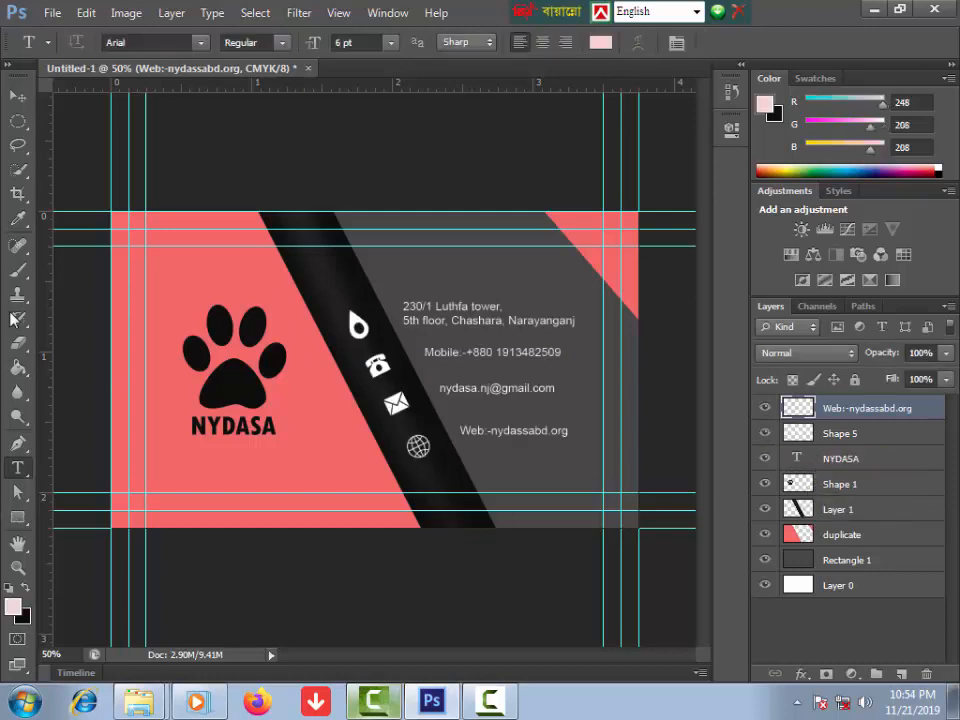
Step: Find the card background's centre and add vertical and horizontal guides through it
{"action": "left_click", "coordinate": [18, 517]}
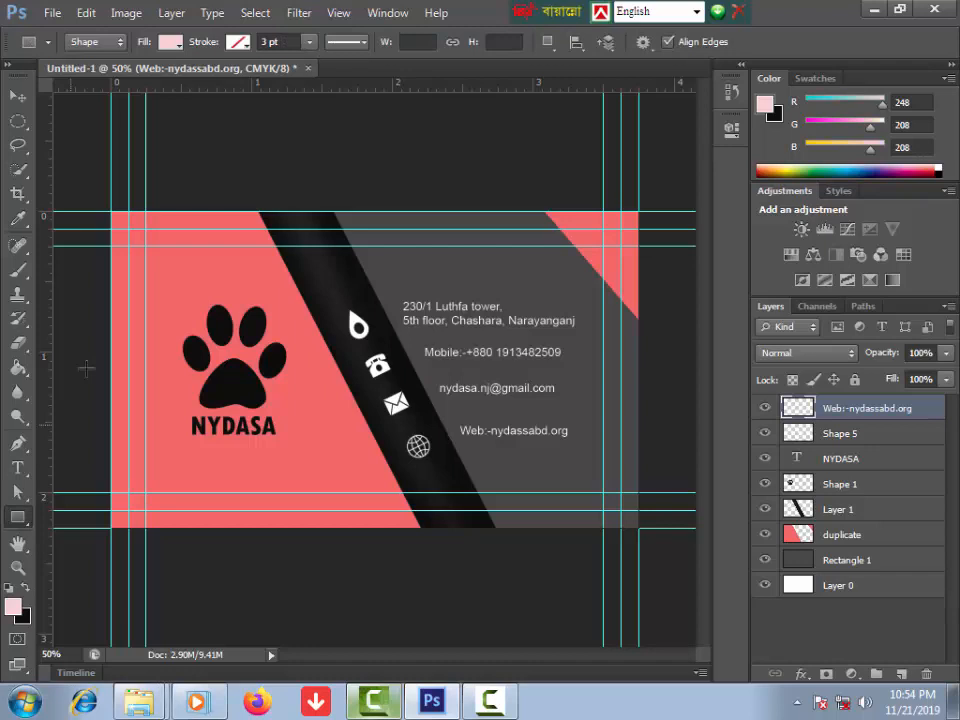
{"action": "left_click", "coordinate": [101, 312]}
{"action": "left_click", "coordinate": [540, 290]}
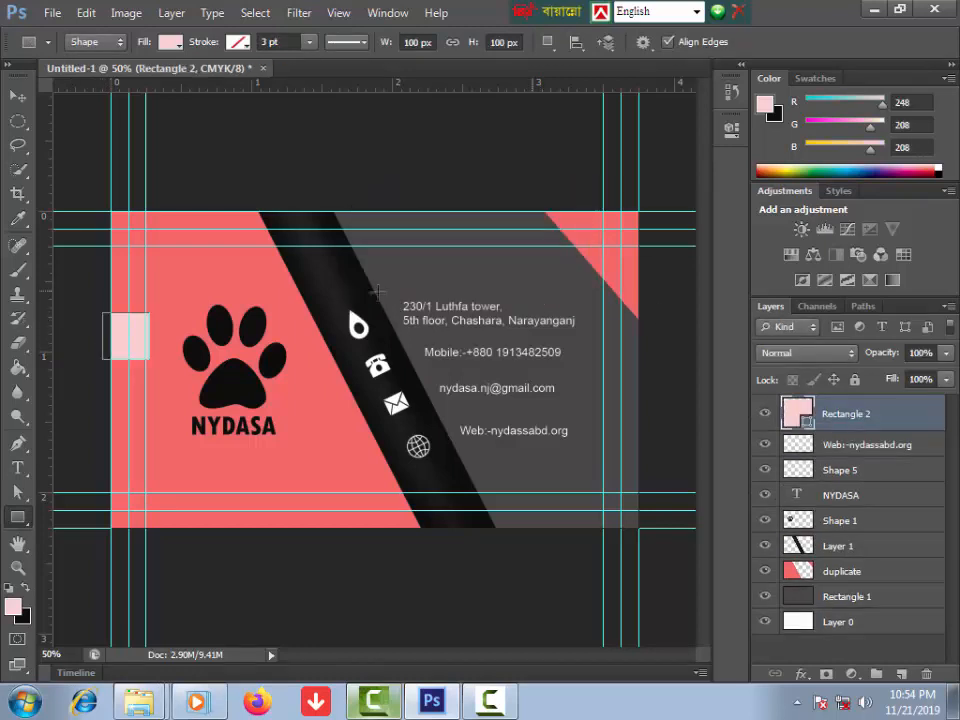
{"action": "key", "text": "ctrl+z"}
{"action": "left_click", "coordinate": [856, 539]}
{"action": "key", "text": "ctrl+t"}
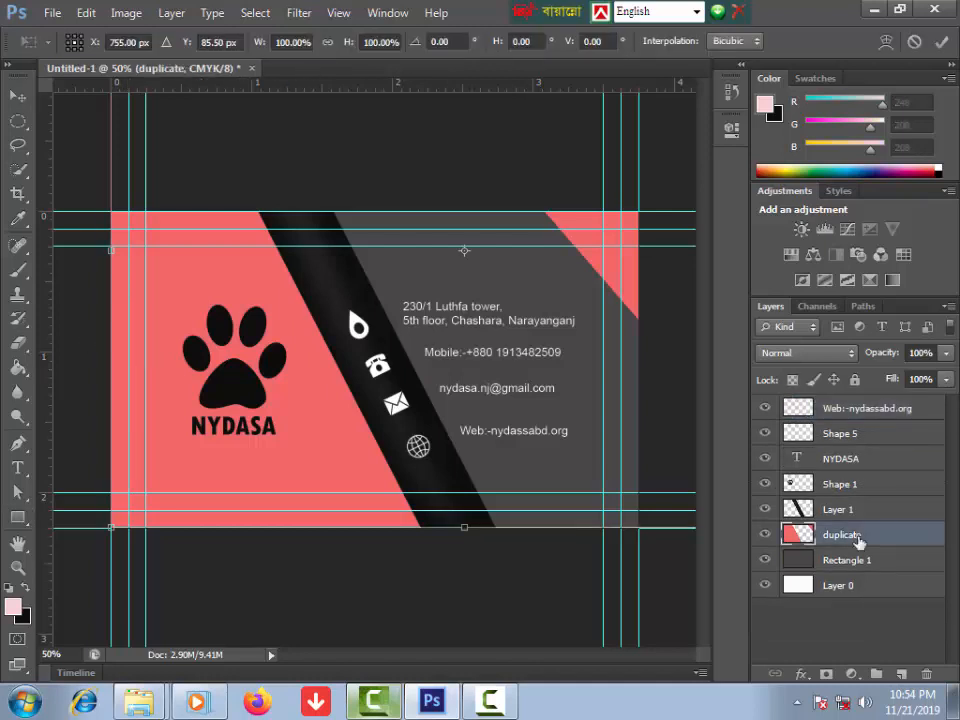
{"action": "left_click", "coordinate": [838, 561]}
{"action": "key", "text": "ctrl+t"}
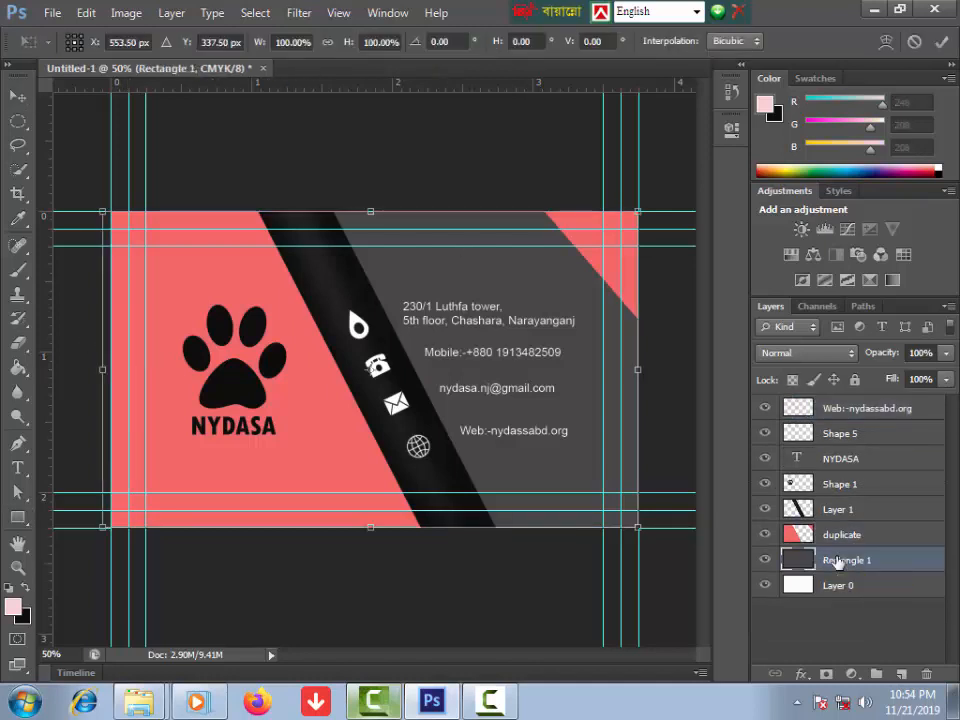
{"action": "left_click_drag", "start_coordinate": [45, 386], "coordinate": [369, 421]}
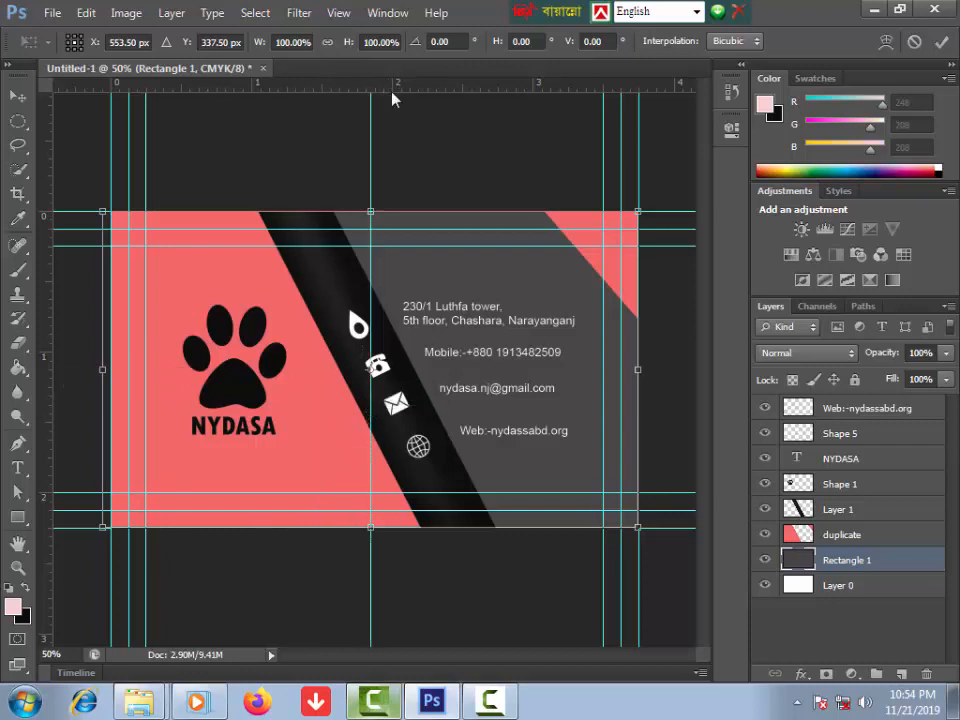
{"action": "left_click_drag", "start_coordinate": [392, 107], "coordinate": [393, 369]}
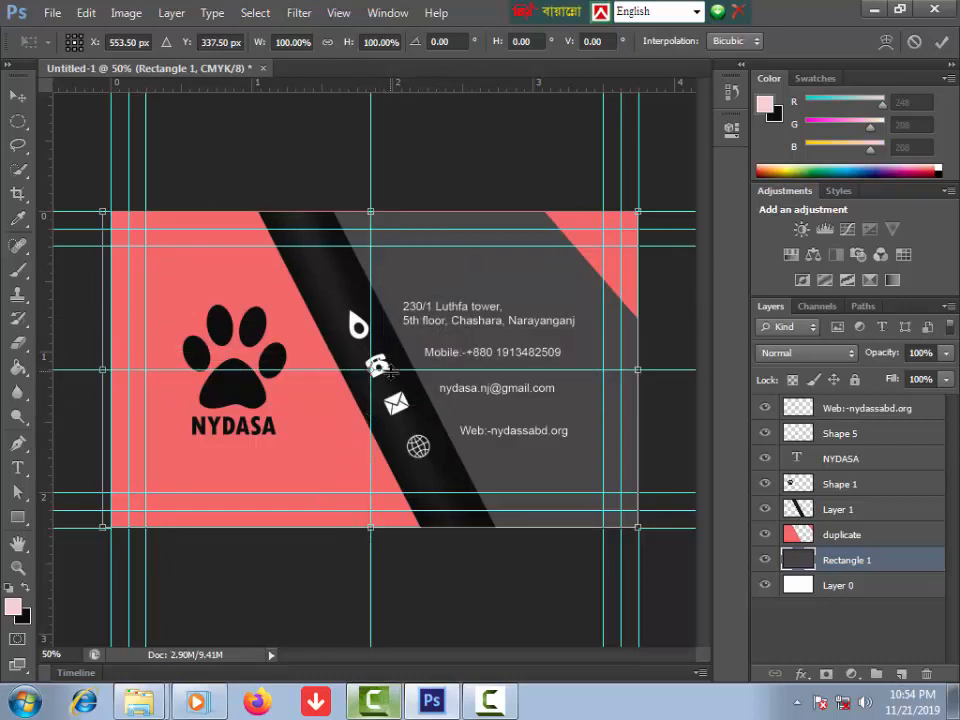
Step: Draw a black bar on the card's left edge, rasterize it, and move it above Shape 1
{"action": "left_click", "coordinate": [18, 518]}
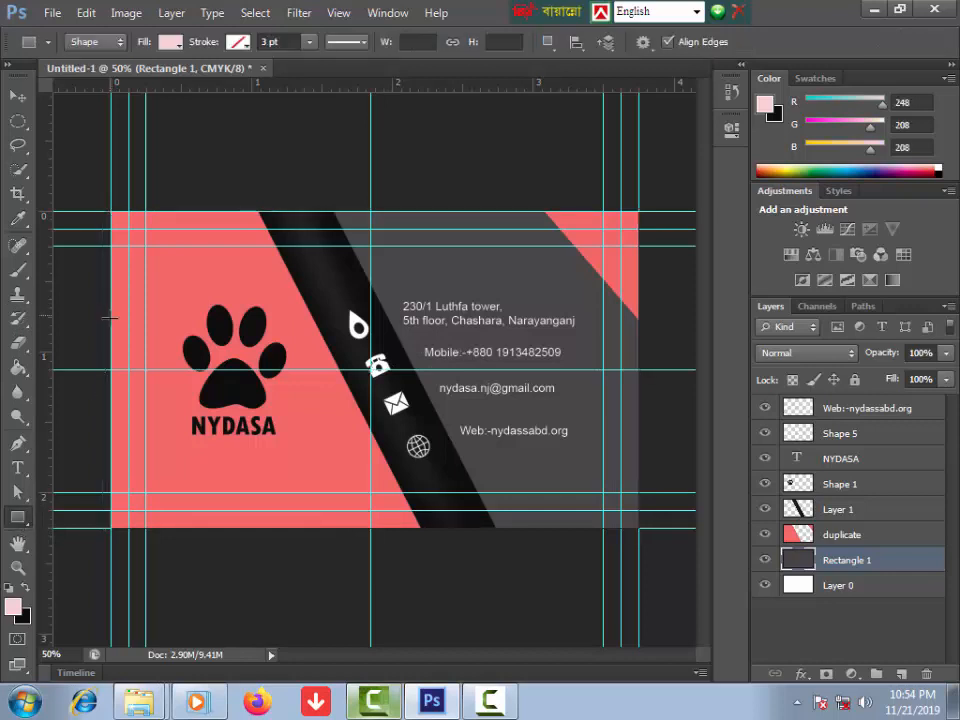
{"action": "left_click_drag", "start_coordinate": [111, 315], "coordinate": [140, 430]}
{"action": "key", "text": "Escape"}
{"action": "left_click", "coordinate": [24, 589]}
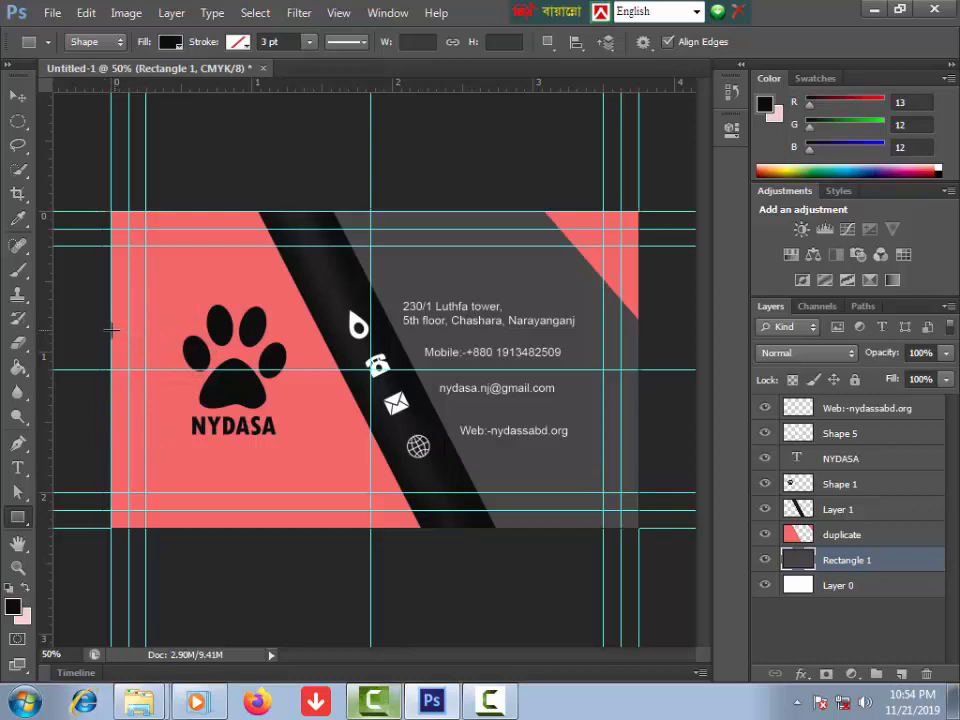
{"action": "left_click_drag", "start_coordinate": [116, 332], "coordinate": [143, 436]}
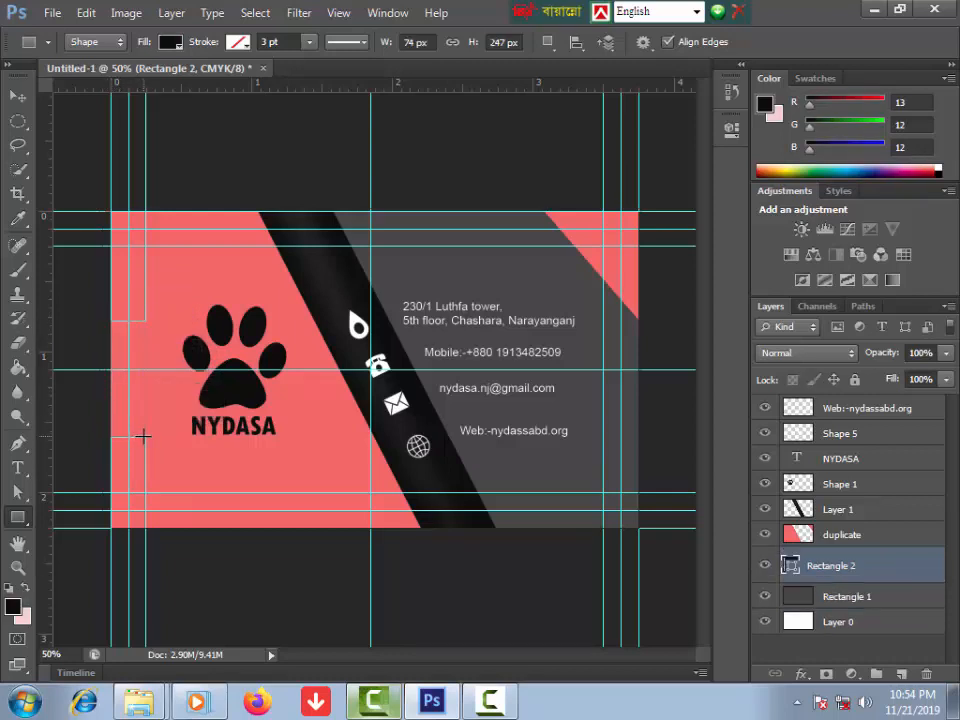
{"action": "right_click", "coordinate": [820, 566]}
{"action": "left_click", "coordinate": [614, 175]}
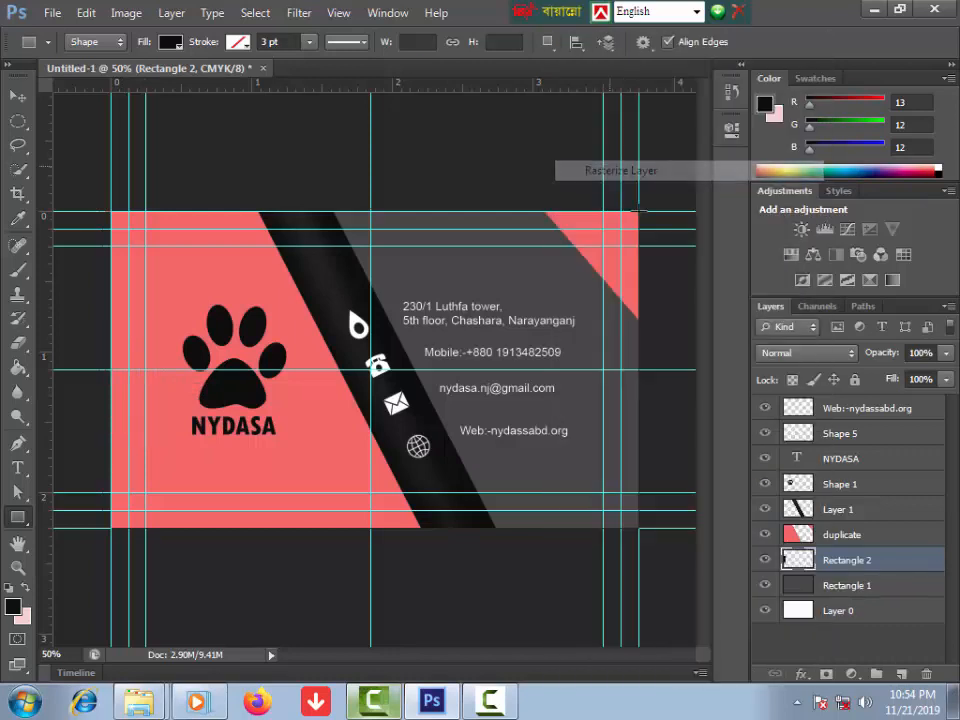
{"action": "left_click_drag", "start_coordinate": [841, 565], "coordinate": [835, 483]}
{"action": "key", "text": "v"}
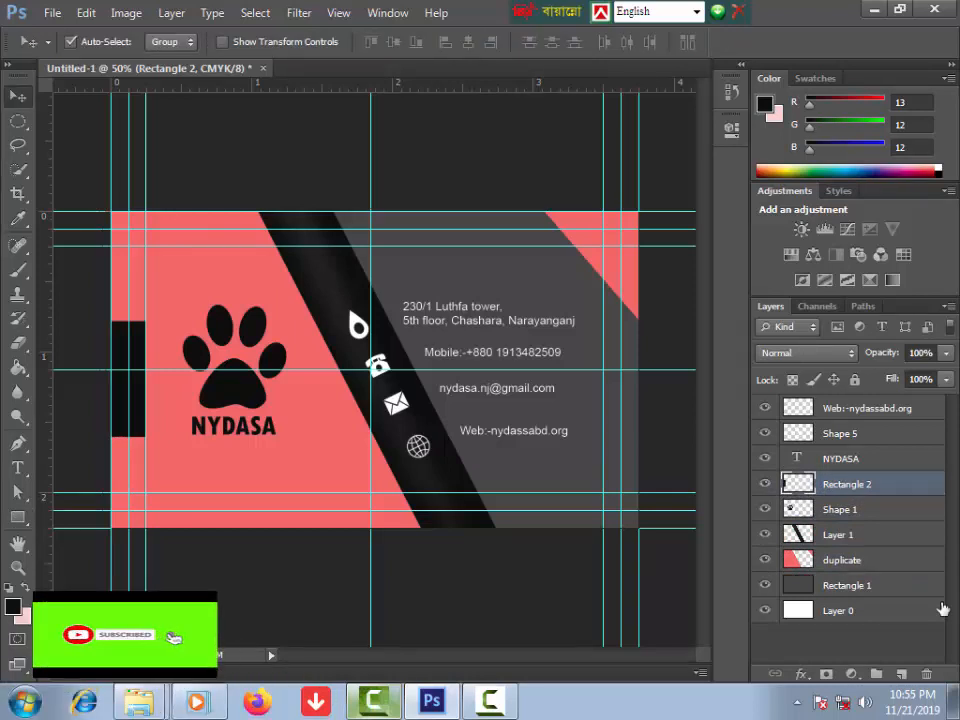
Step: Type a person's name with the title 'Chairman' below it at the card's upper right
{"action": "left_click", "coordinate": [18, 467]}
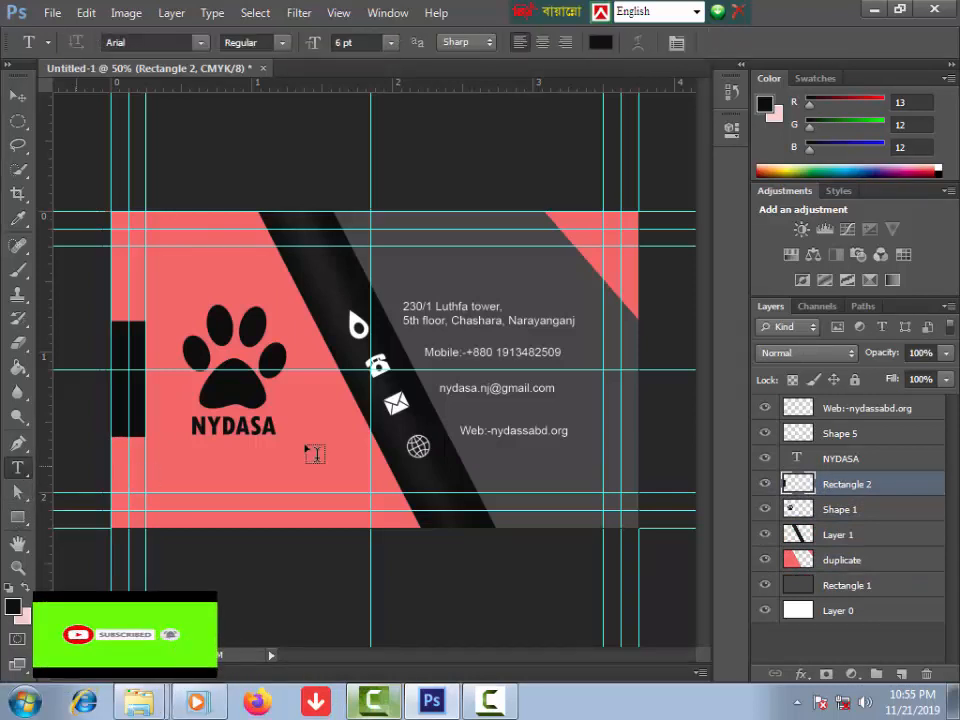
{"action": "left_click", "coordinate": [435, 251]}
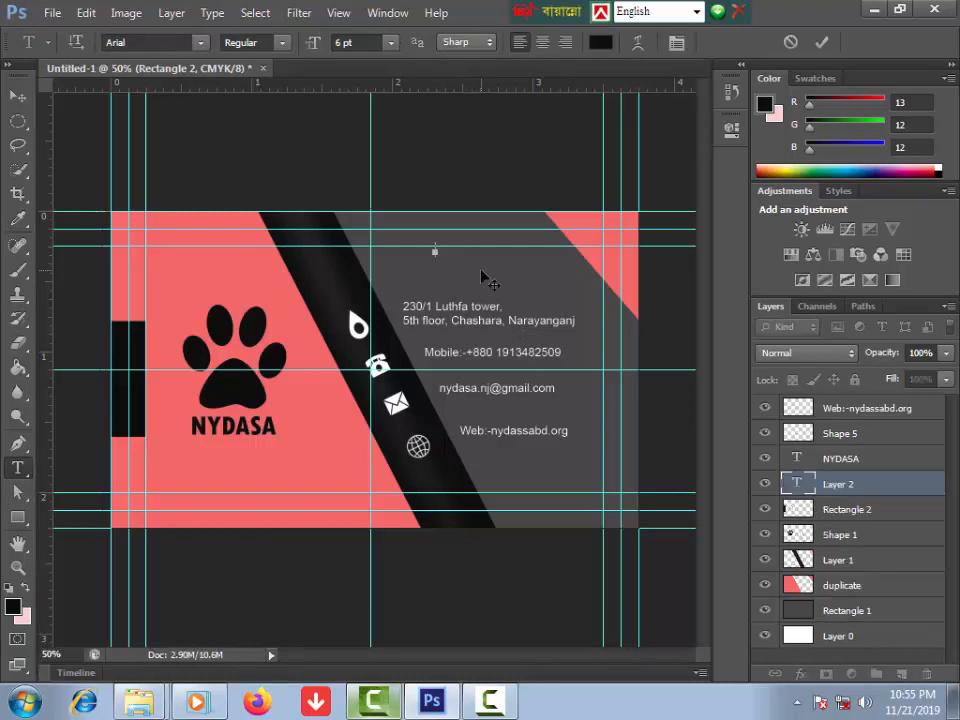
{"action": "left_click", "coordinate": [27, 588]}
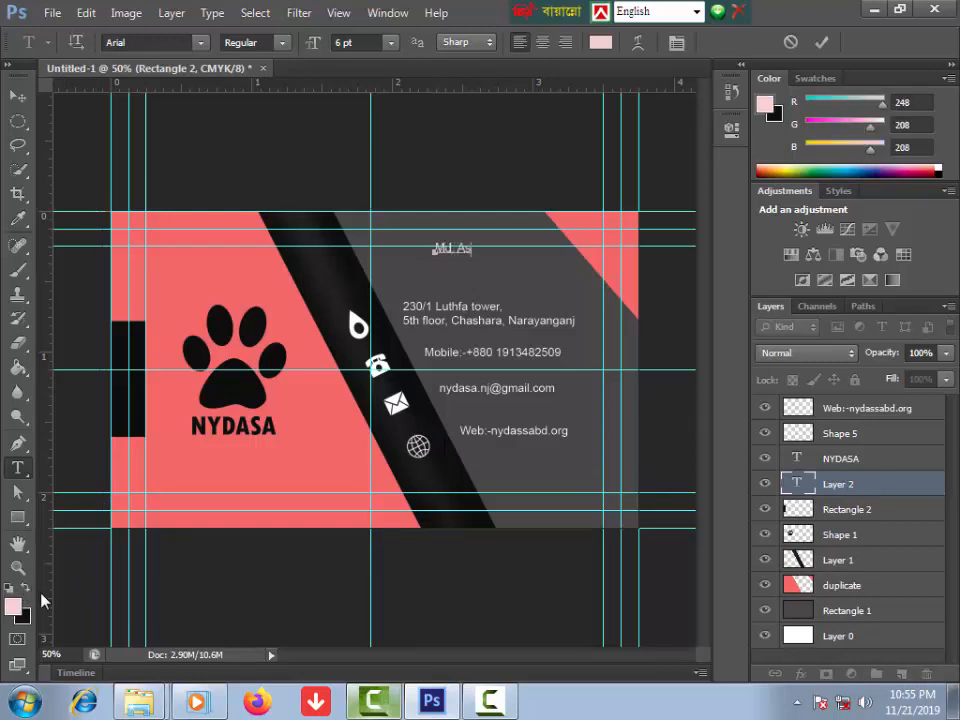
{"action": "key", "text": "Return"}
{"action": "type", "text": "Chairman"}
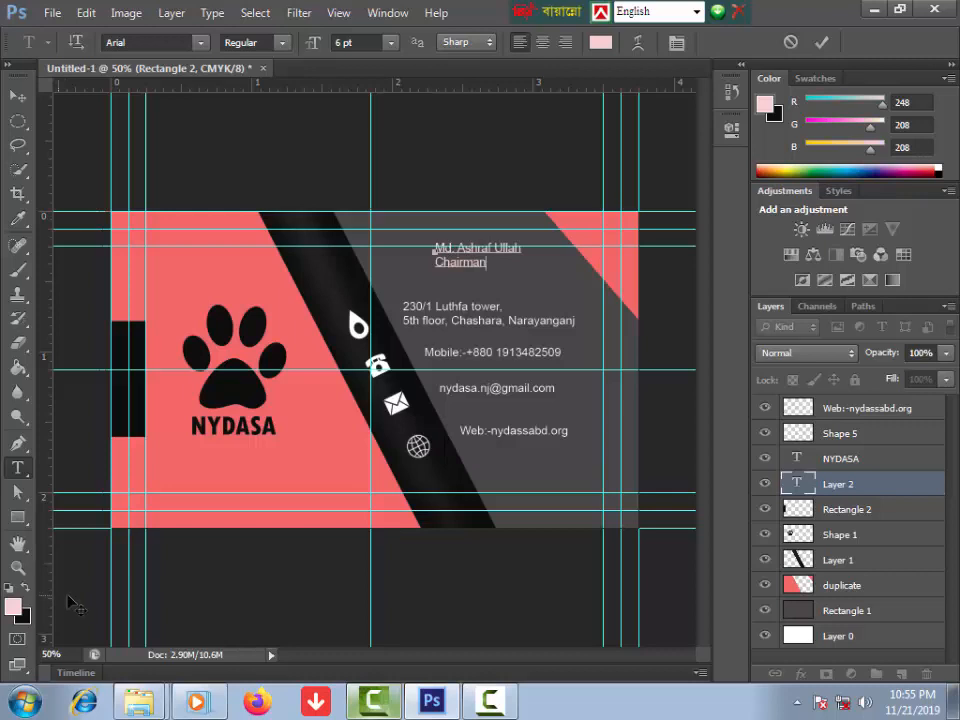
Step: Make the name line 8 pt and colour both name and title white
{"action": "triple_click", "coordinate": [453, 250]}
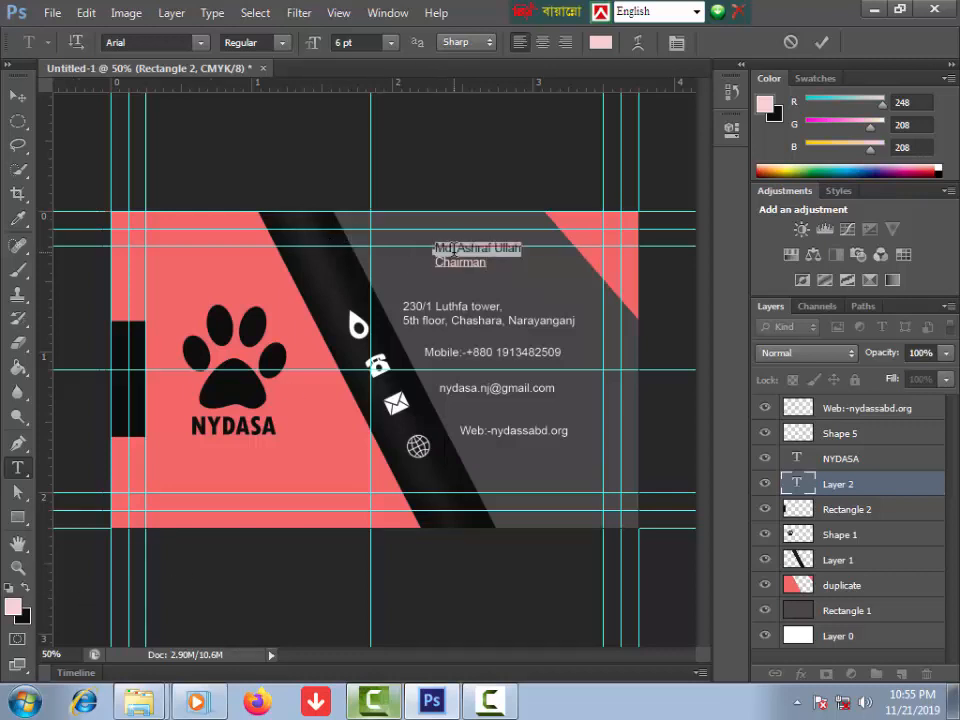
{"action": "key", "text": "ctrl"}
{"action": "key", "text": "ctrl+shift+period"}
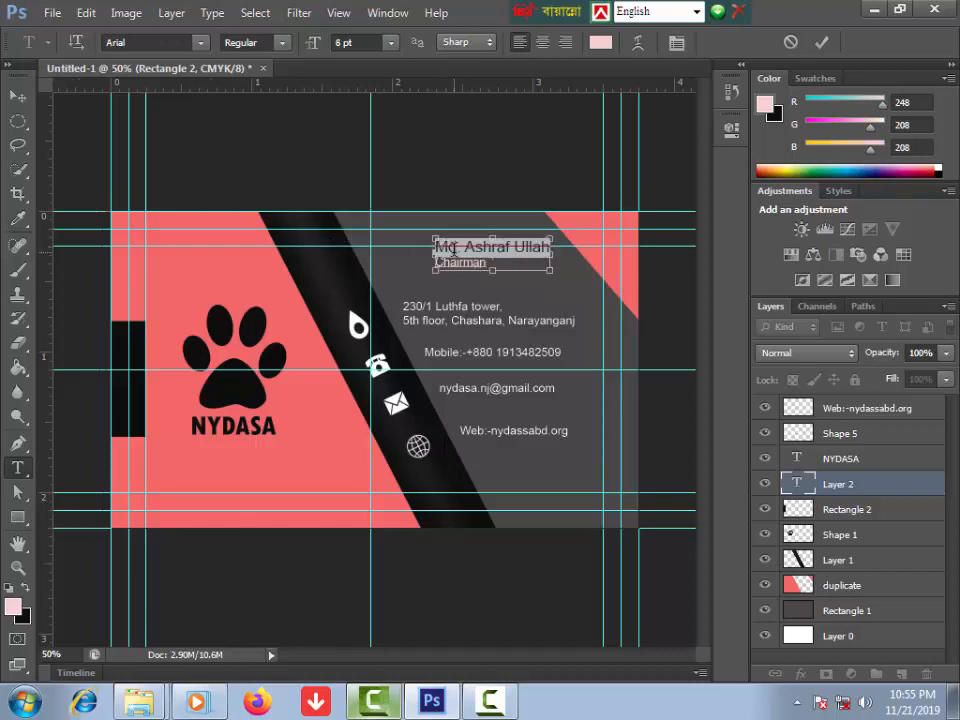
{"action": "key", "text": "ctrl+a"}
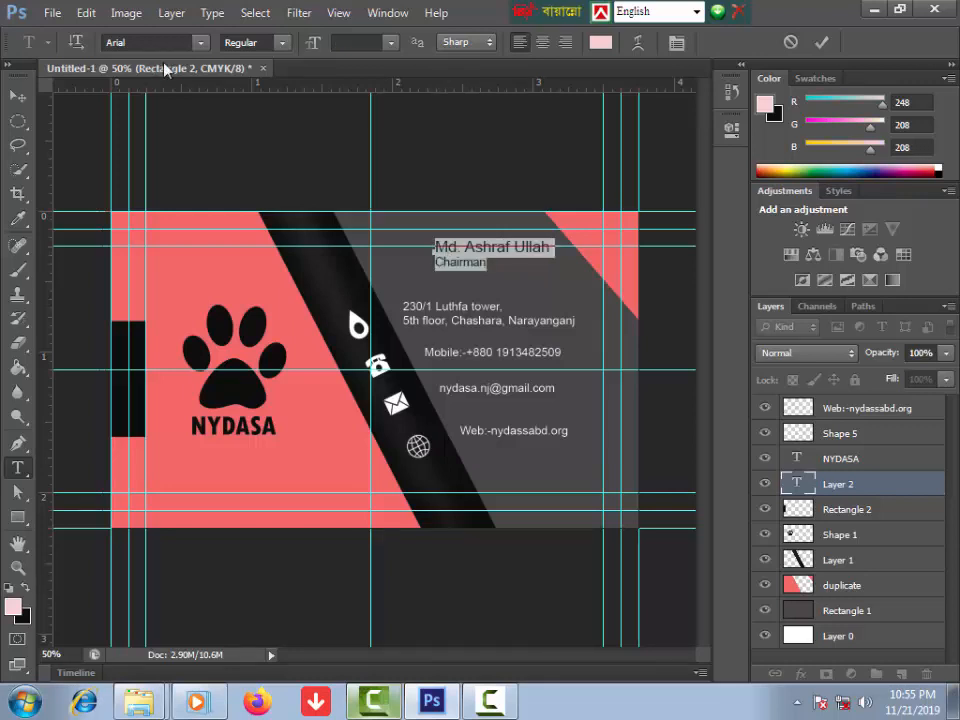
{"action": "left_click", "coordinate": [13, 605]}
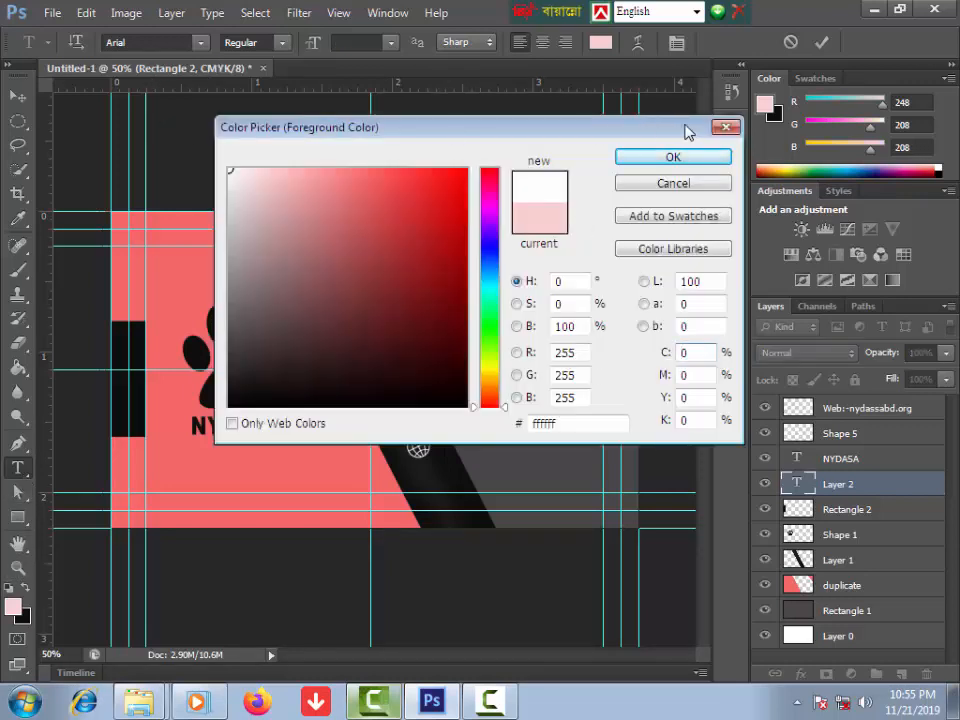
{"action": "left_click", "coordinate": [673, 160]}
{"action": "left_click", "coordinate": [18, 96]}
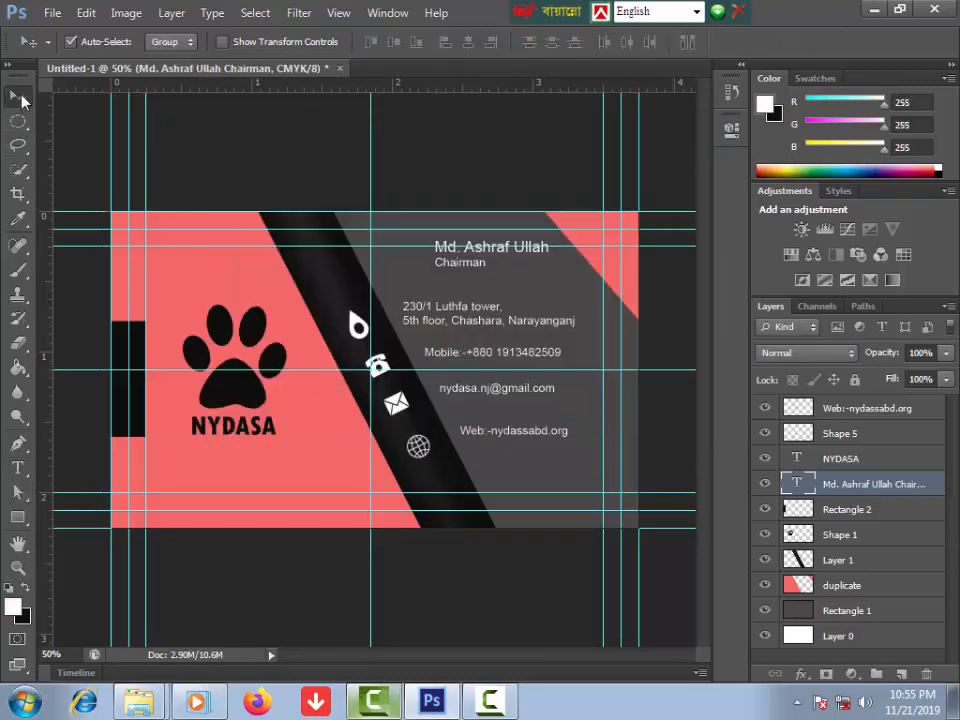
Step: Nudge the name and title down and right, then Merge Visible into one card layer
{"action": "key", "text": "Down"}
{"action": "key", "text": "Down"}
{"action": "key", "text": "Down"}
{"action": "key", "text": "Down"}
{"action": "key", "text": "Down"}
{"action": "key", "text": "Down"}
{"action": "key", "text": "Down"}
{"action": "key", "text": "Down"}
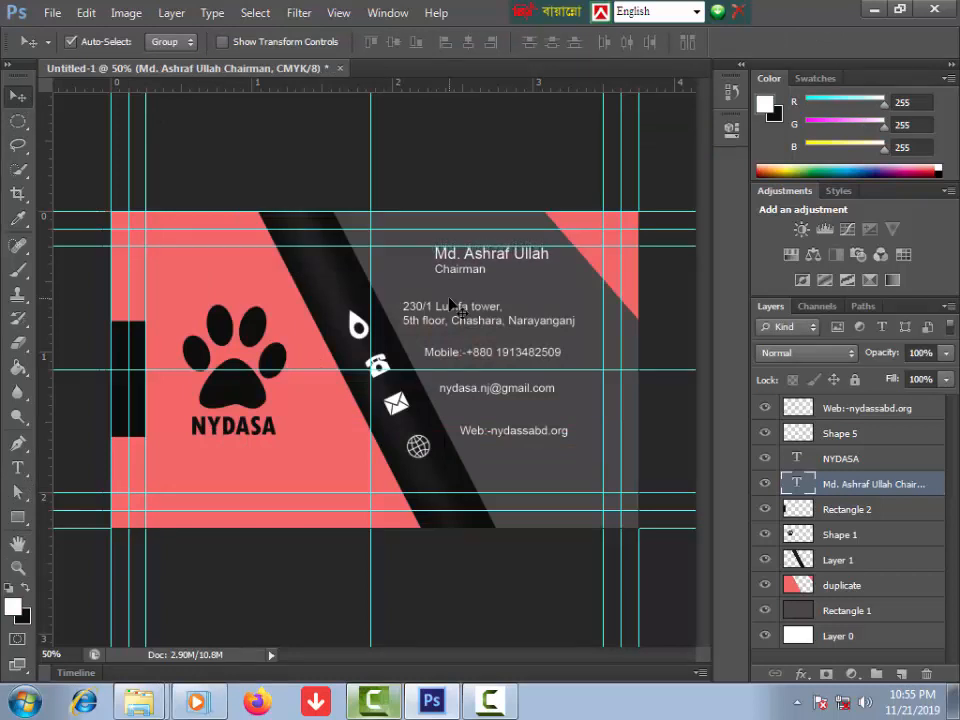
{"action": "key", "text": "Right"}
{"action": "key", "text": "Right"}
{"action": "key", "text": "Right"}
{"action": "key", "text": "Right"}
{"action": "key", "text": "Right"}
{"action": "key", "text": "Right"}
{"action": "key", "text": "Right"}
{"action": "key", "text": "Right"}
{"action": "key", "text": "Right"}
{"action": "key", "text": "Right"}
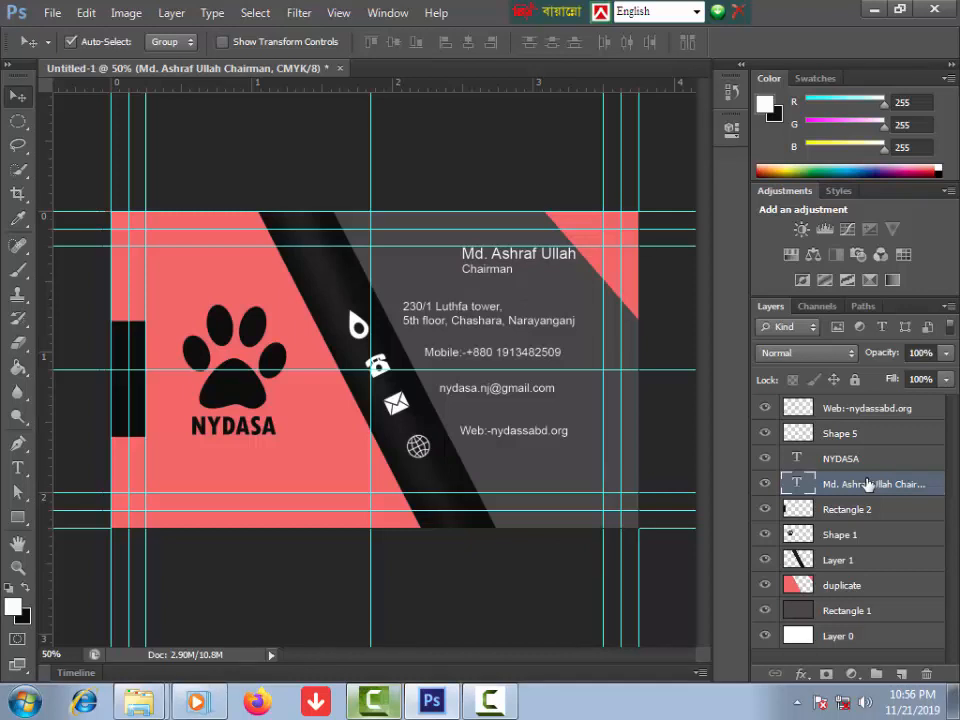
{"action": "left_click", "coordinate": [946, 310]}
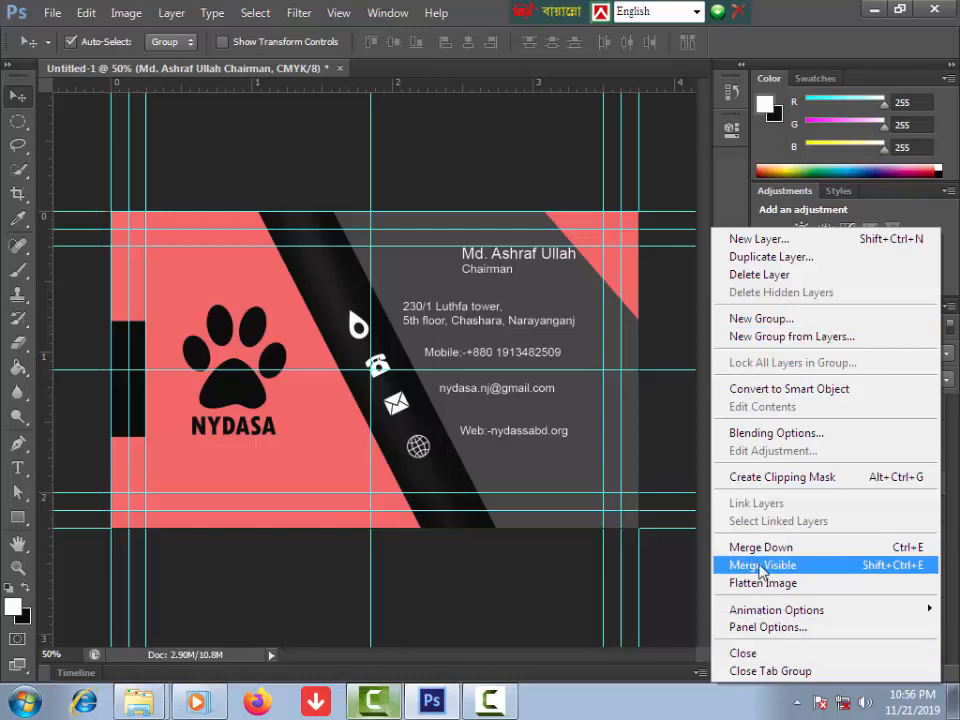
{"action": "left_click", "coordinate": [762, 566]}
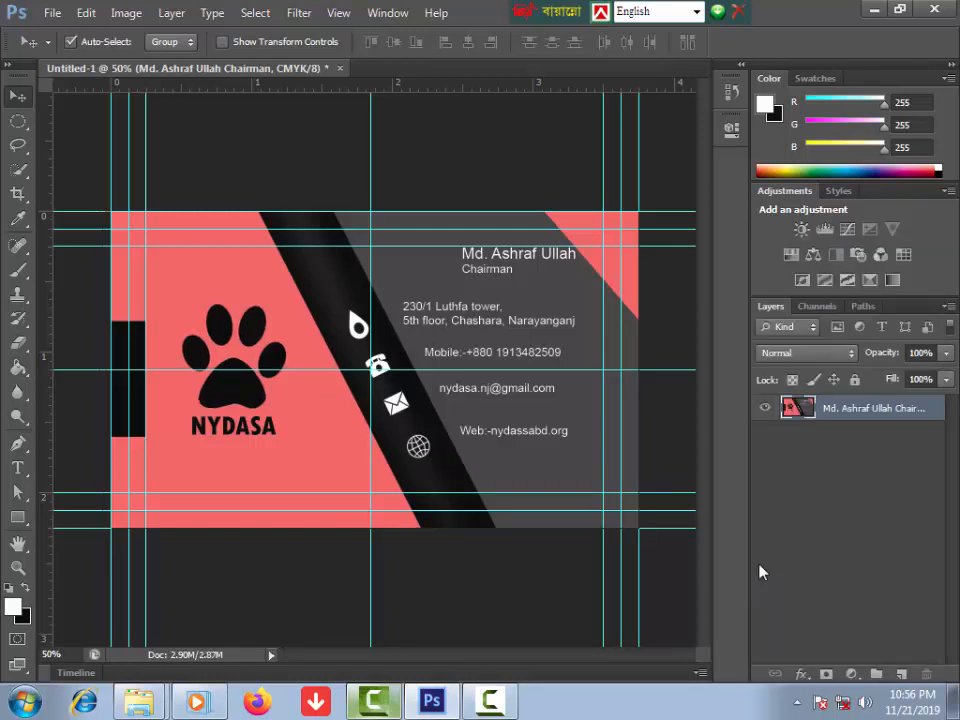
{"action": "left_click", "coordinate": [765, 409]}
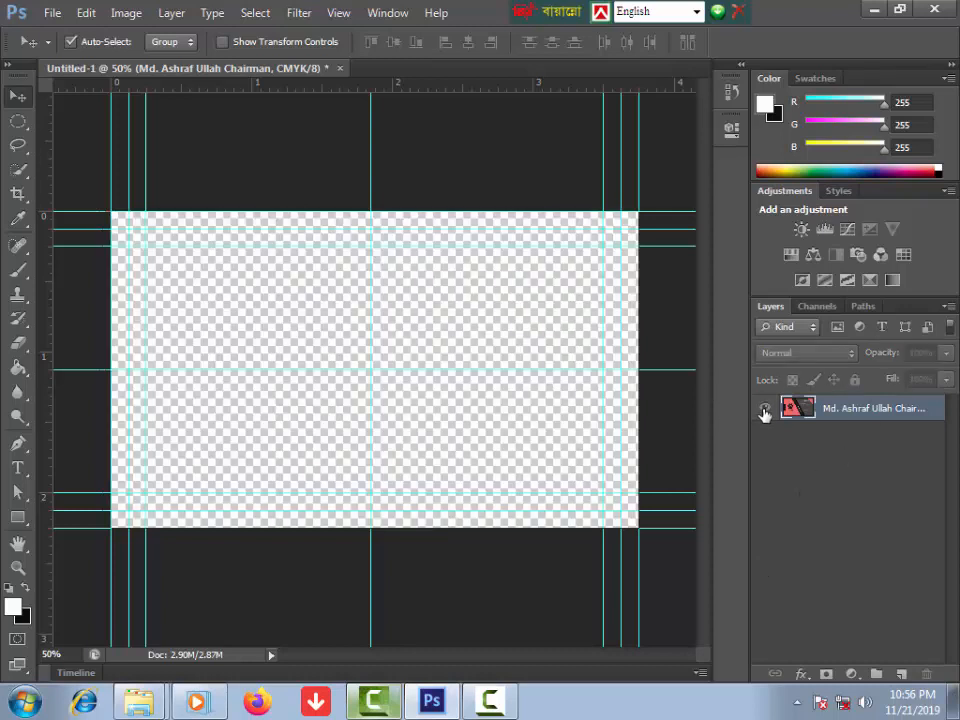
{"action": "left_click", "coordinate": [765, 409]}
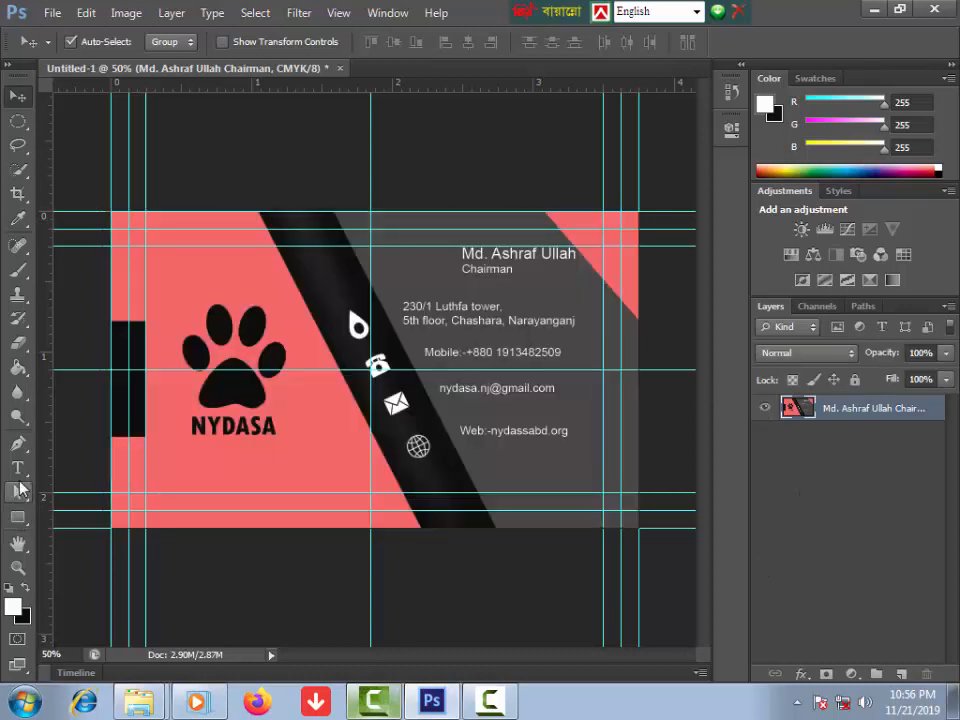
{"action": "left_click", "coordinate": [18, 517]}
Step: Draw a 40 px-radius white rounded rectangle over the card and rasterize it
{"action": "left_click", "coordinate": [96, 534]}
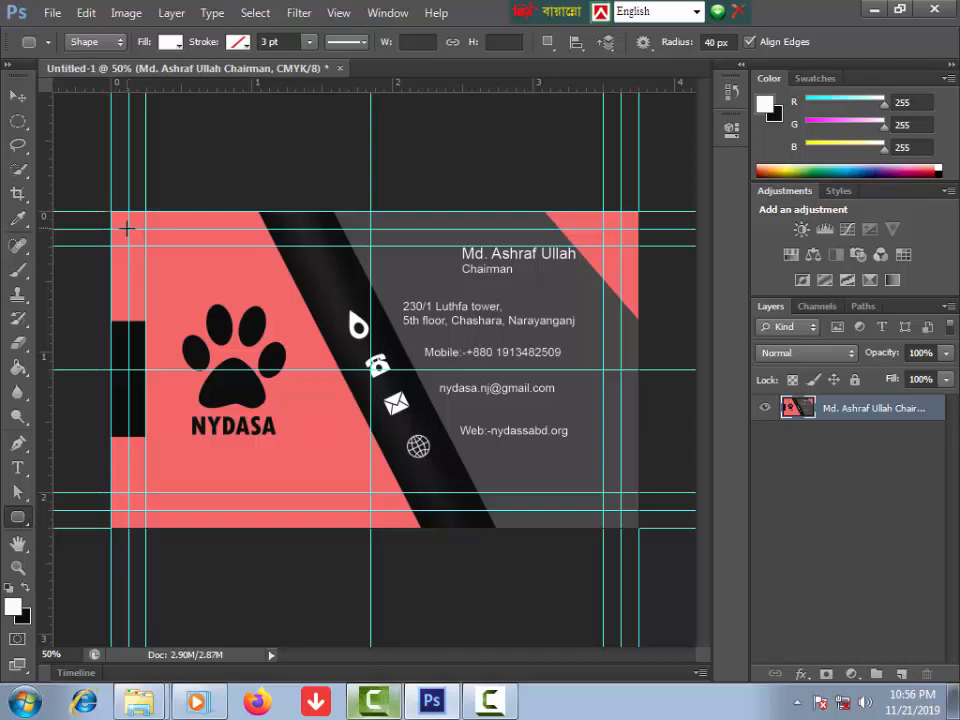
{"action": "left_click_drag", "start_coordinate": [129, 235], "coordinate": [617, 507]}
{"action": "right_click", "coordinate": [868, 409]}
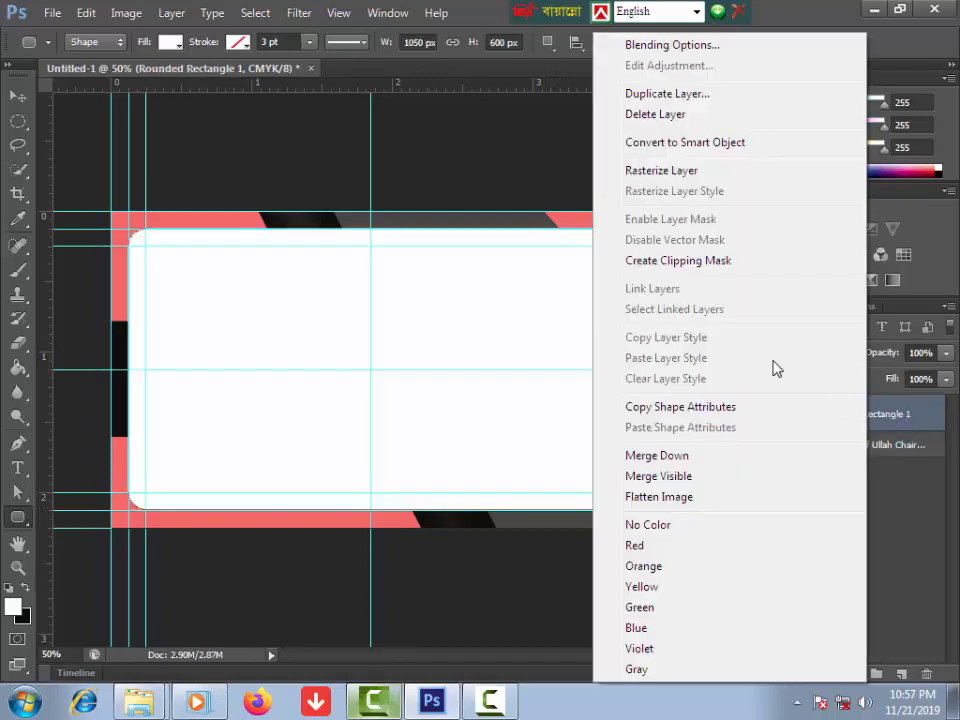
{"action": "left_click", "coordinate": [652, 170]}
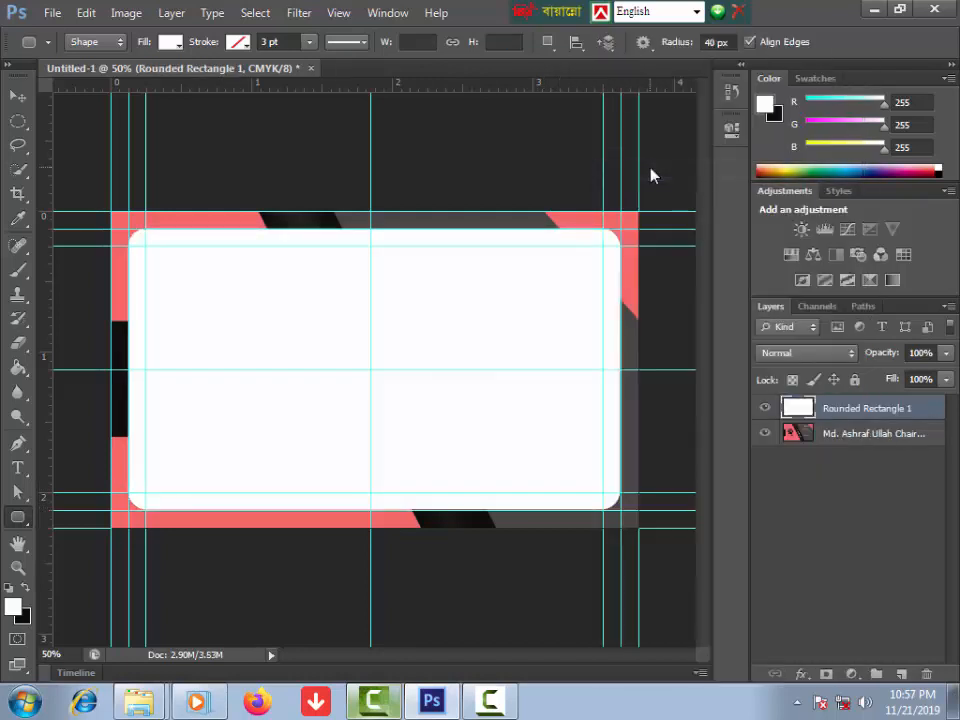
Step: Load the rounded rectangle as a selection, invert it, and delete the card area outside
{"action": "right_click", "coordinate": [795, 410]}
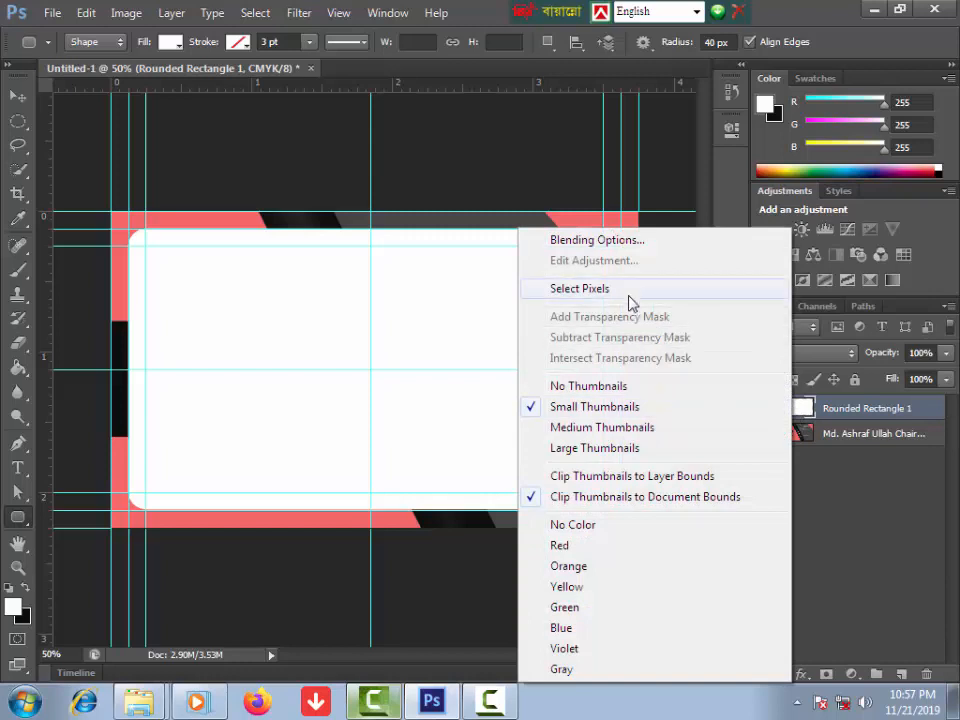
{"action": "left_click", "coordinate": [579, 289]}
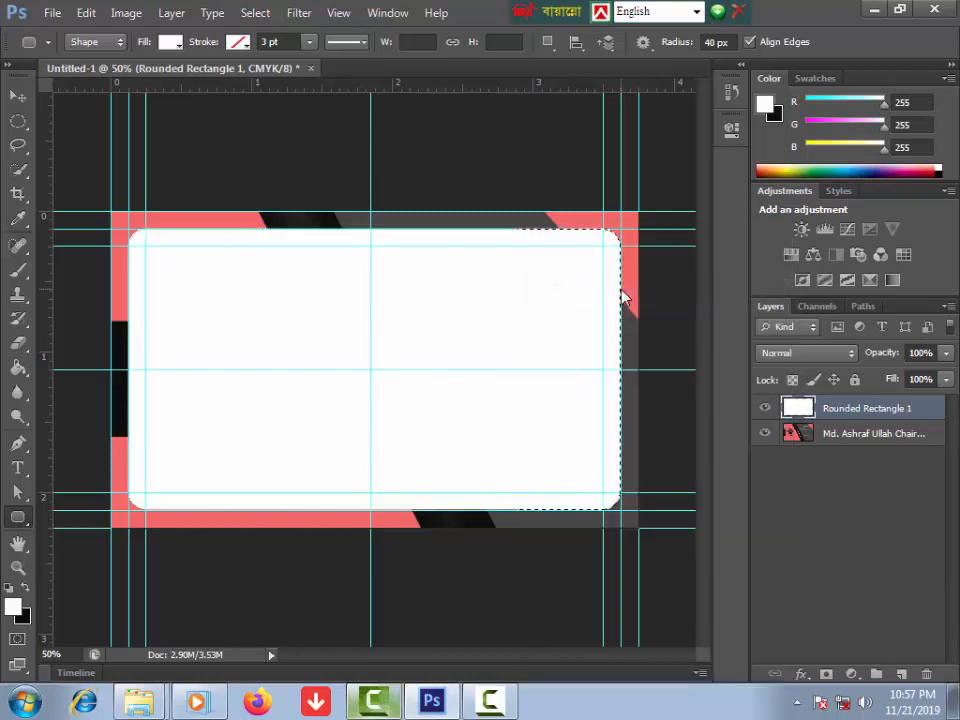
{"action": "key", "text": "Delete"}
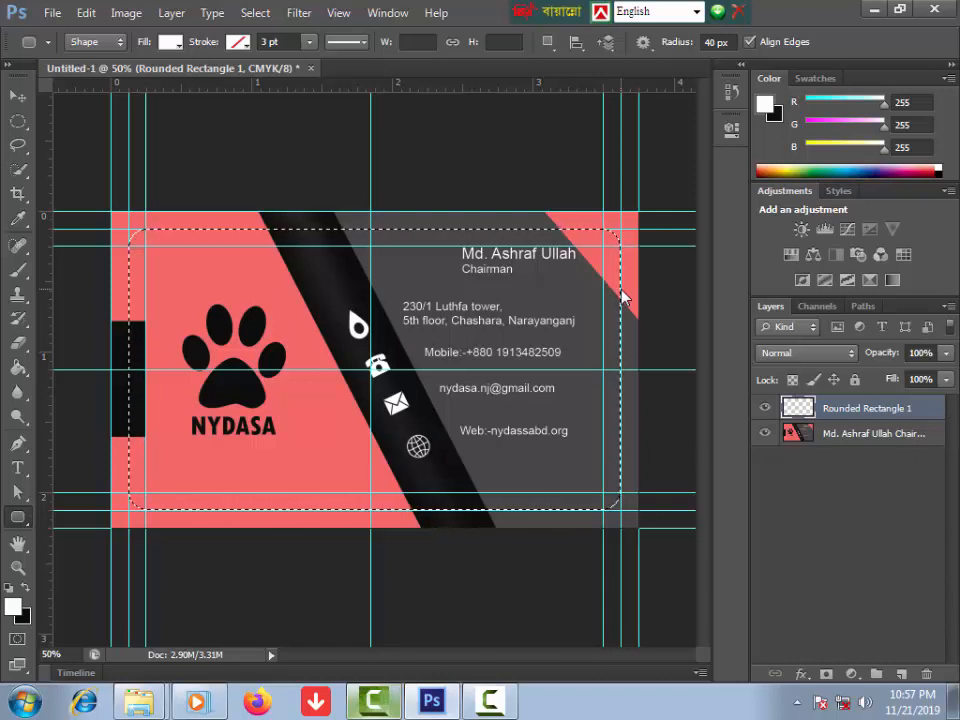
{"action": "key", "text": "ctrl+shift+i"}
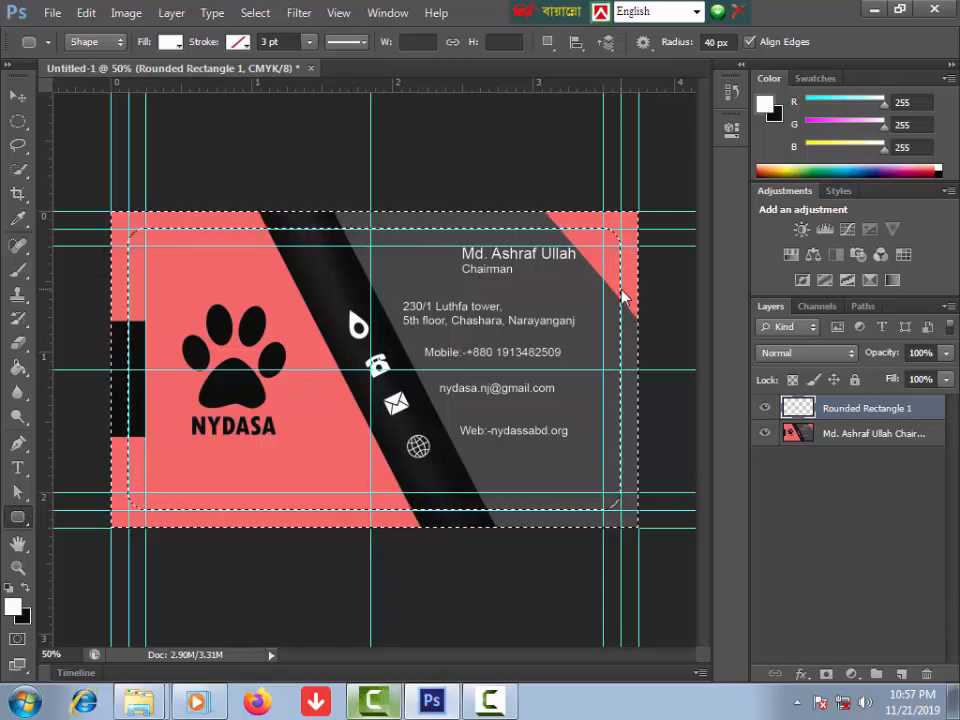
{"action": "left_click", "coordinate": [851, 436]}
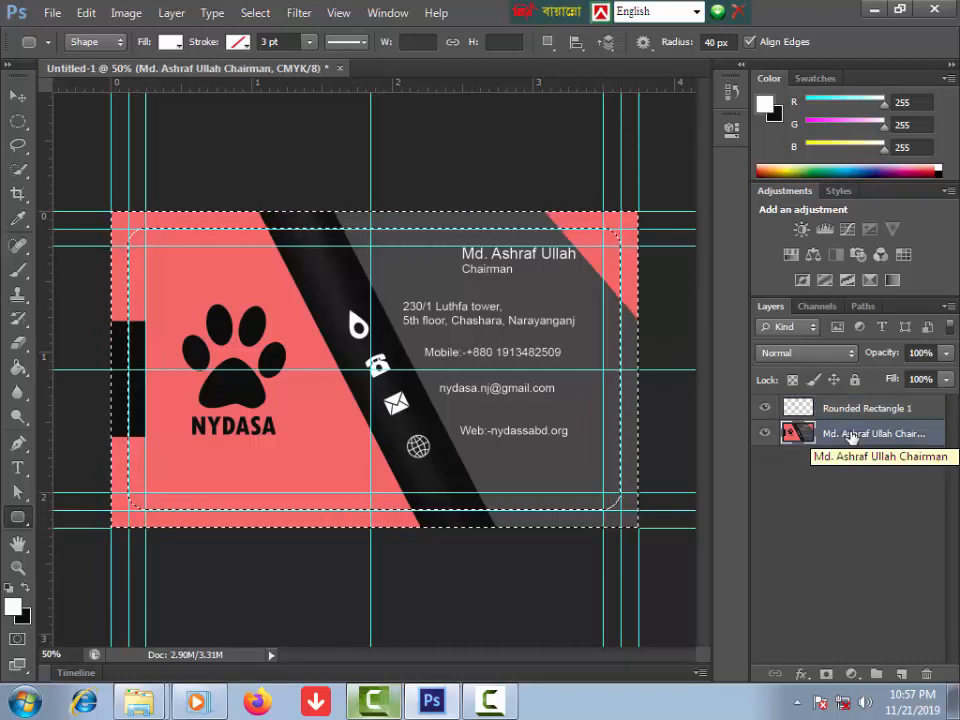
{"action": "key", "text": "Delete"}
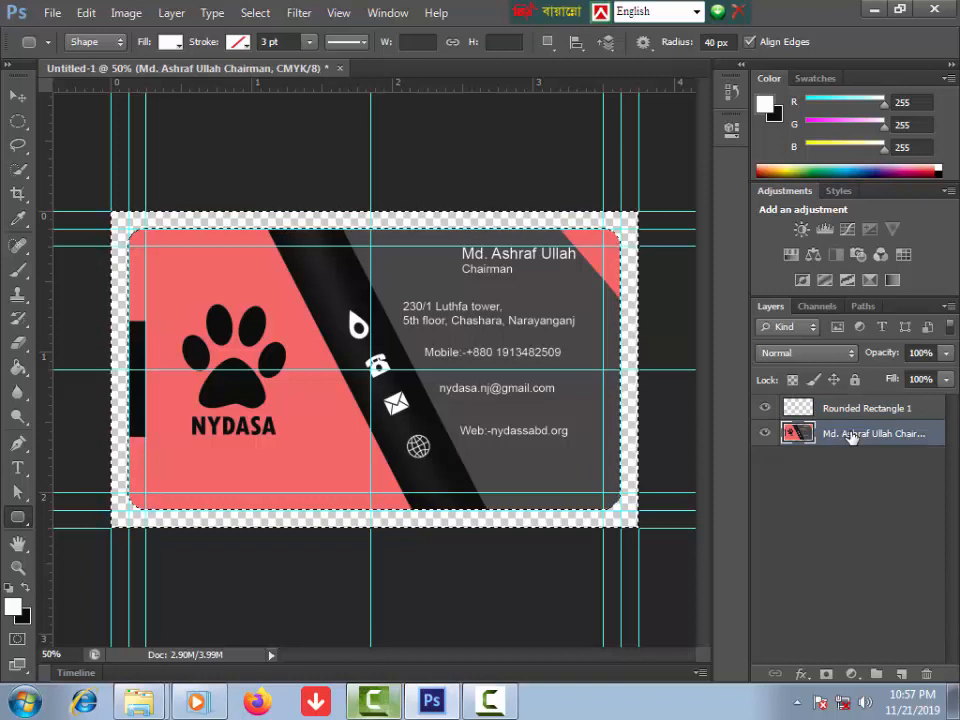
{"action": "key", "text": "ctrl+d"}
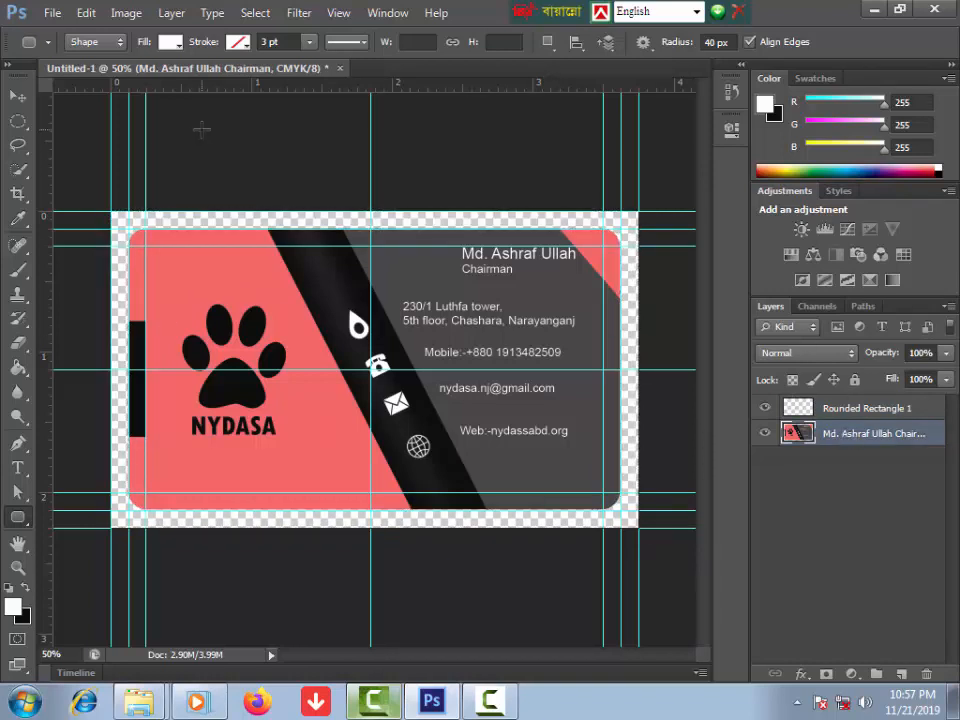
Step: Hide the guides from the View menu
{"action": "left_click", "coordinate": [340, 14]}
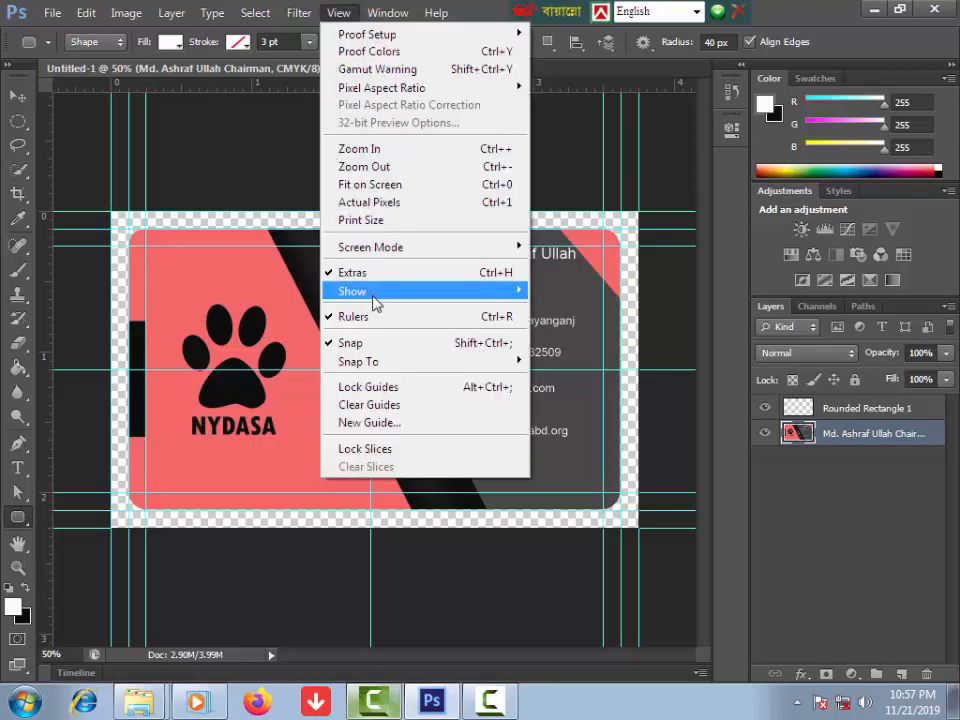
{"action": "mouse_move", "coordinate": [392, 301]}
{"action": "left_click", "coordinate": [594, 364]}
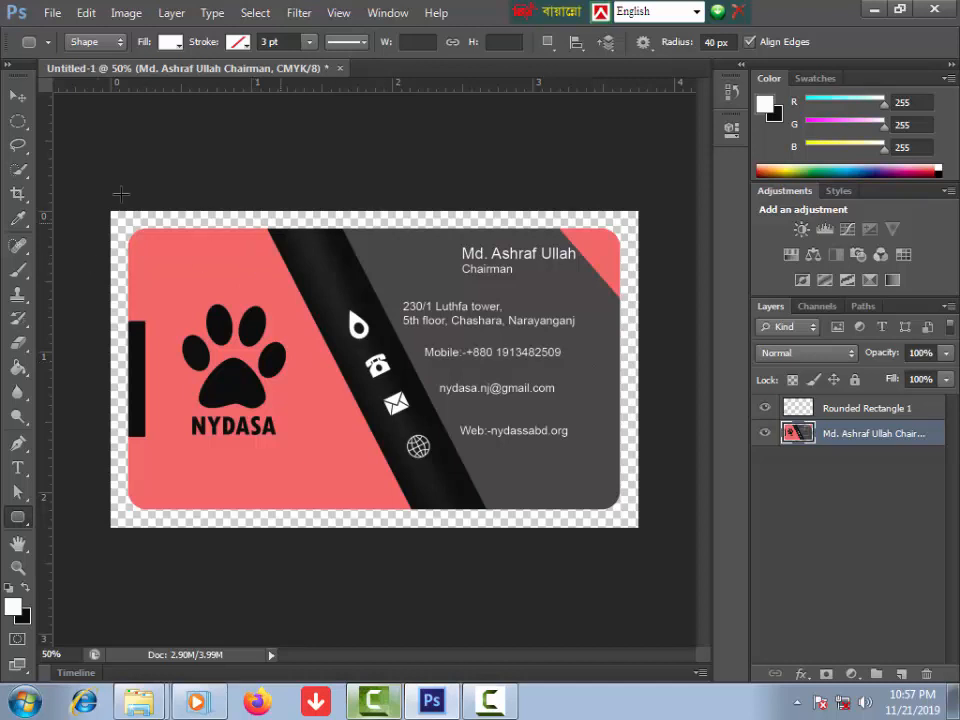
Step: Create a new Custom document 8 inches wide and 11 inches high
{"action": "left_click", "coordinate": [52, 13]}
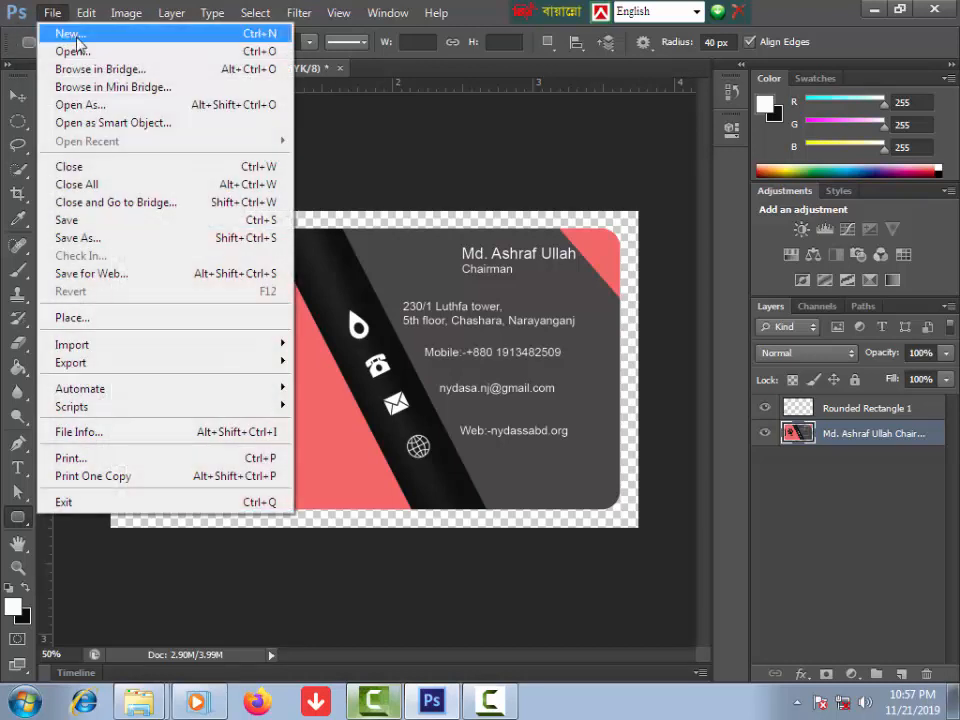
{"action": "left_click", "coordinate": [80, 33]}
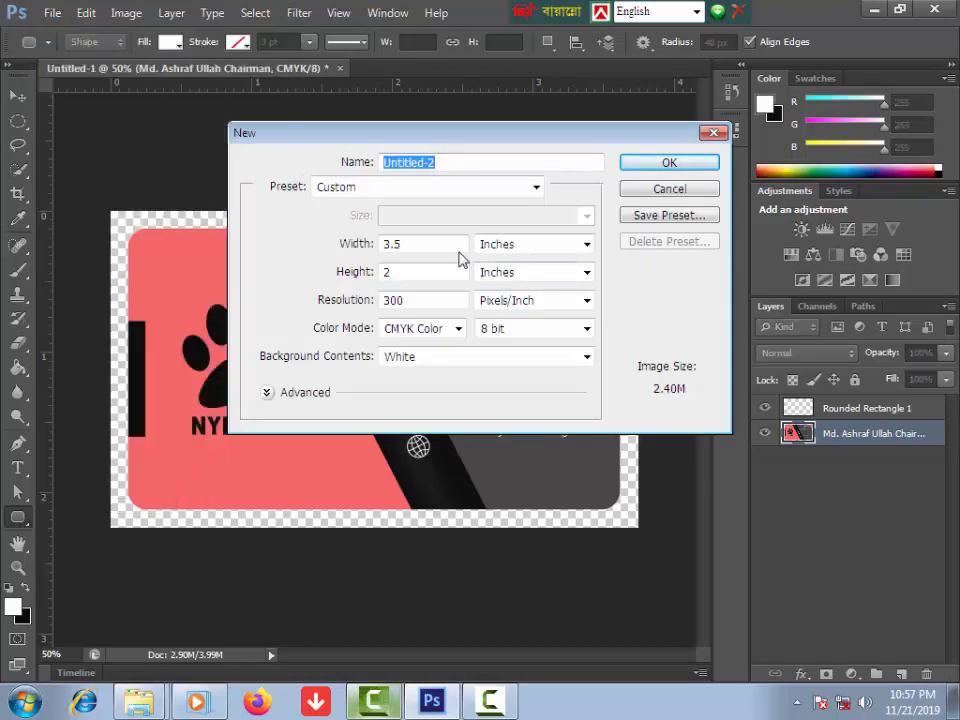
{"action": "left_click", "coordinate": [535, 187]}
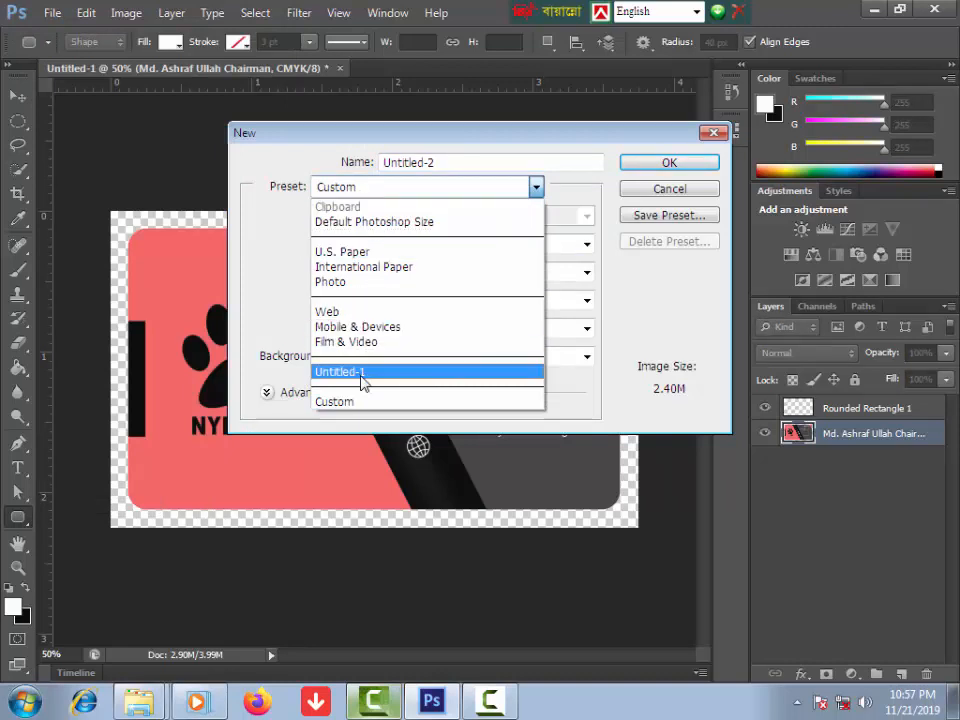
{"action": "left_click", "coordinate": [279, 221]}
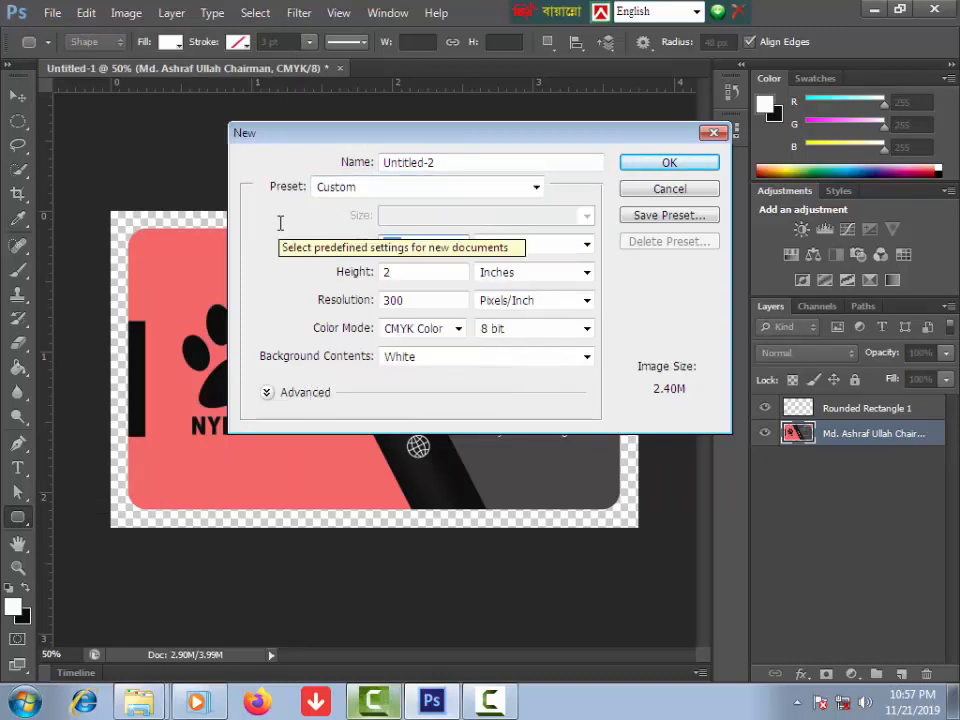
{"action": "type", "text": "8"}
{"action": "key", "text": "Tab"}
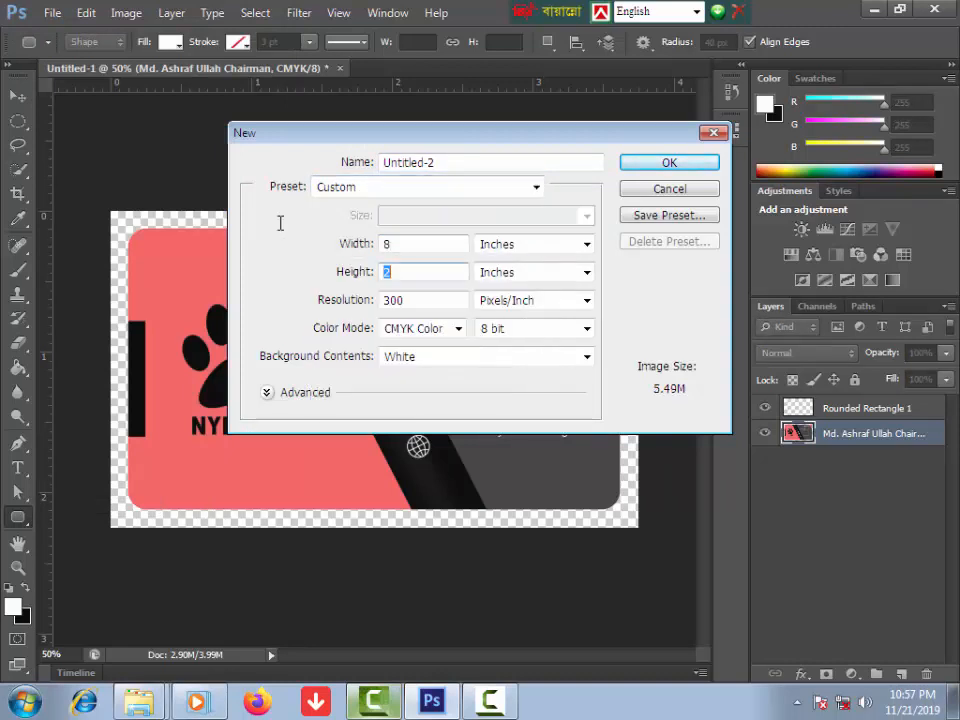
{"action": "type", "text": "11"}
{"action": "key", "text": "Return"}
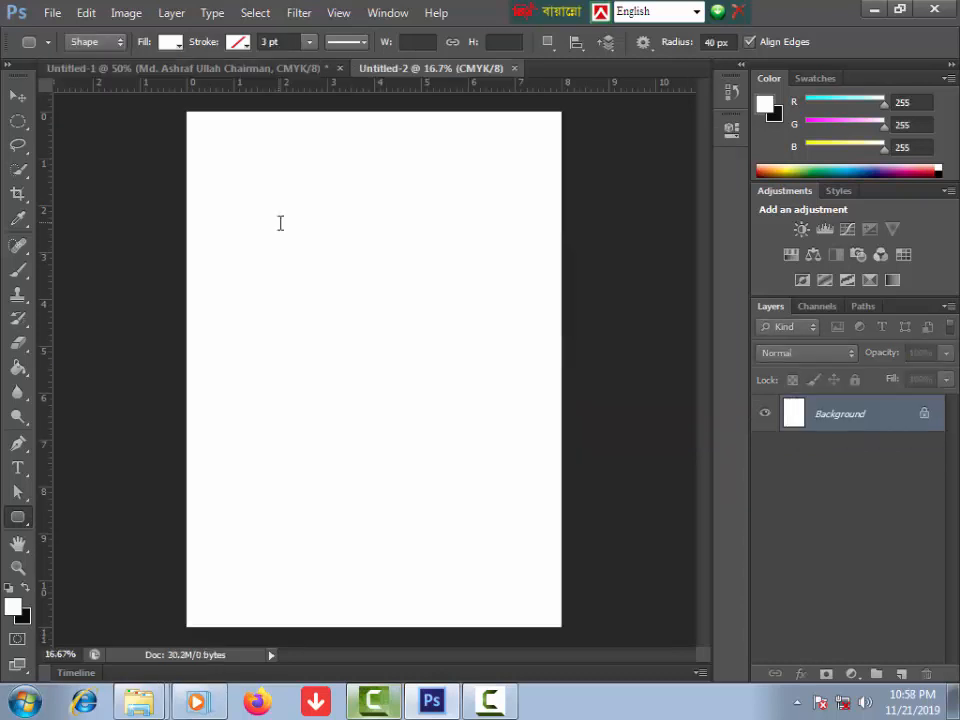
Step: Drag the rounded NYDASA card from its document into Untitled-2 with the Move tool
{"action": "left_click", "coordinate": [200, 70]}
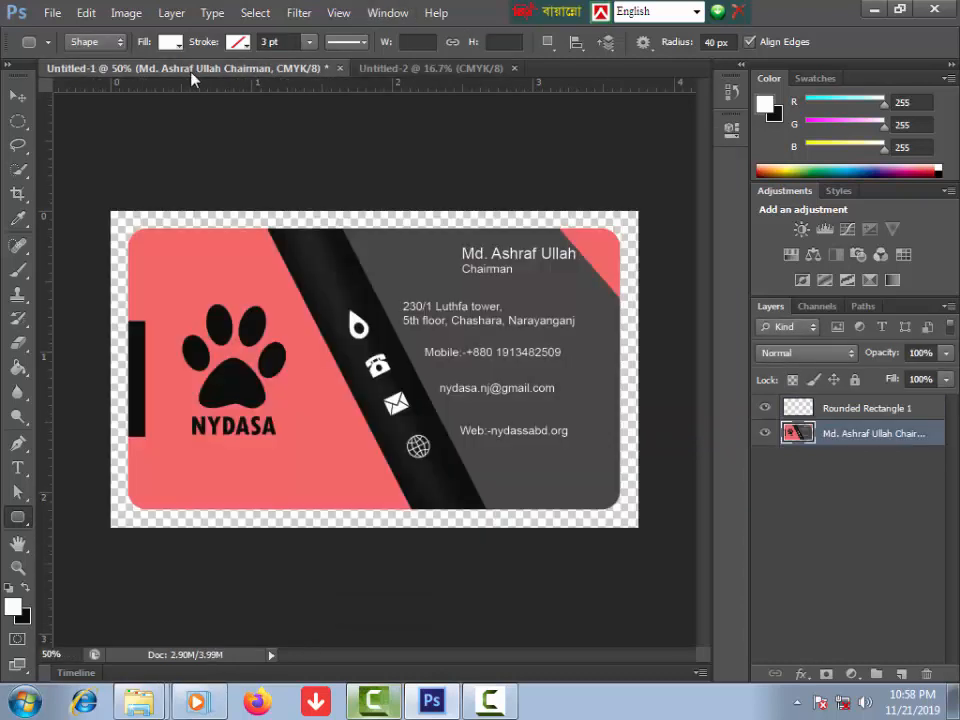
{"action": "left_click", "coordinate": [18, 96]}
{"action": "left_click_drag", "start_coordinate": [343, 413], "coordinate": [353, 350]}
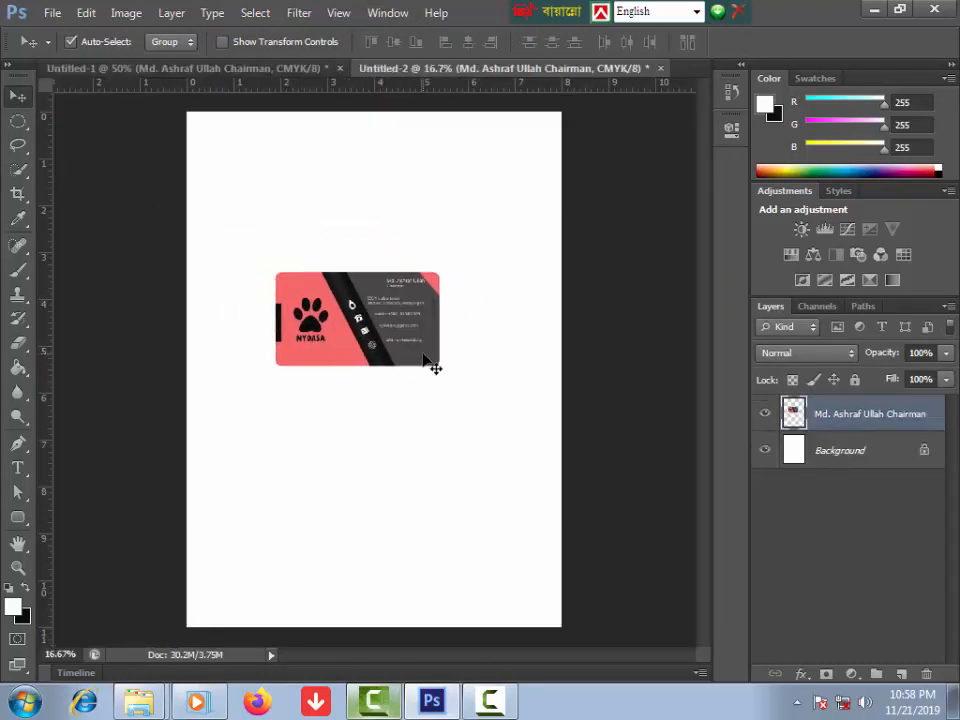
{"action": "key", "text": "ctrl+plus"}
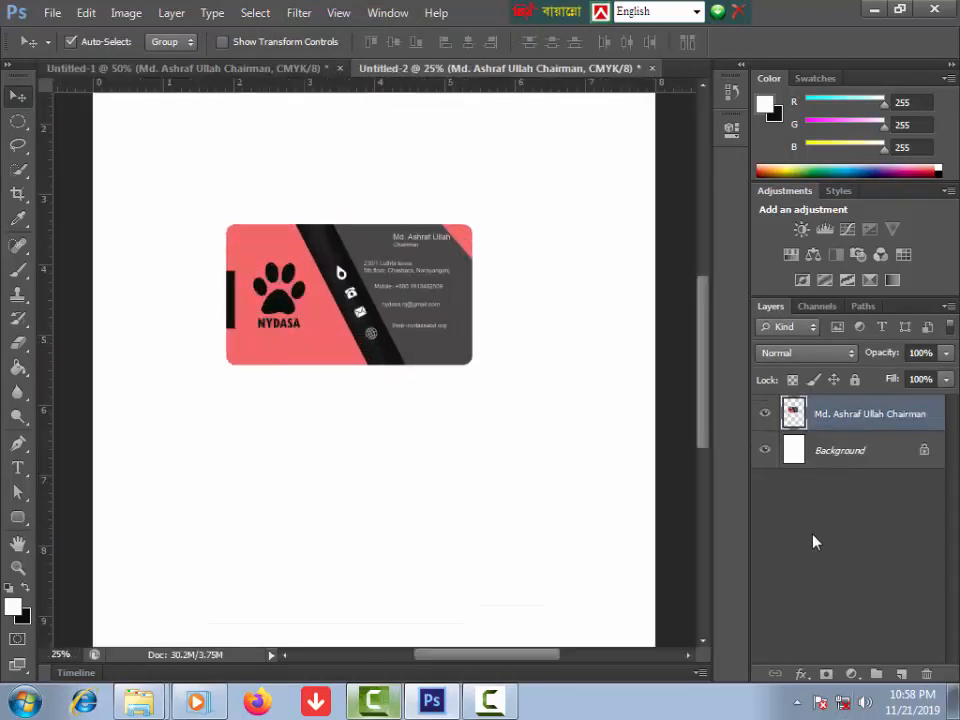
Step: Give the card a drop shadow with distance 1 px and size 0, then duplicate it lower down
{"action": "left_click", "coordinate": [801, 676]}
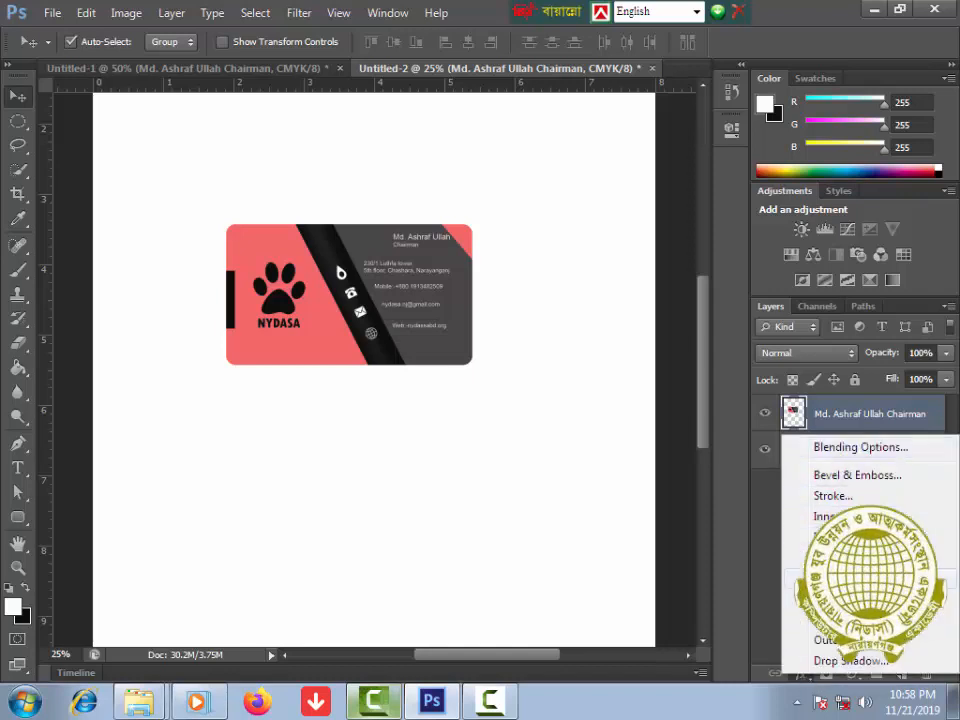
{"action": "left_click", "coordinate": [825, 665]}
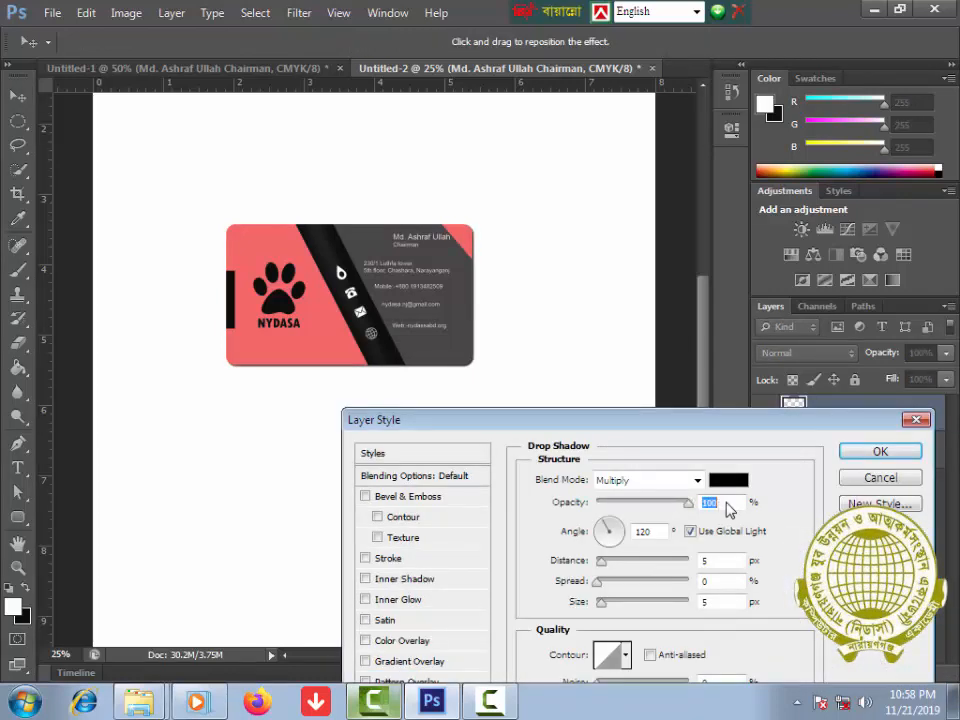
{"action": "left_click", "coordinate": [707, 561]}
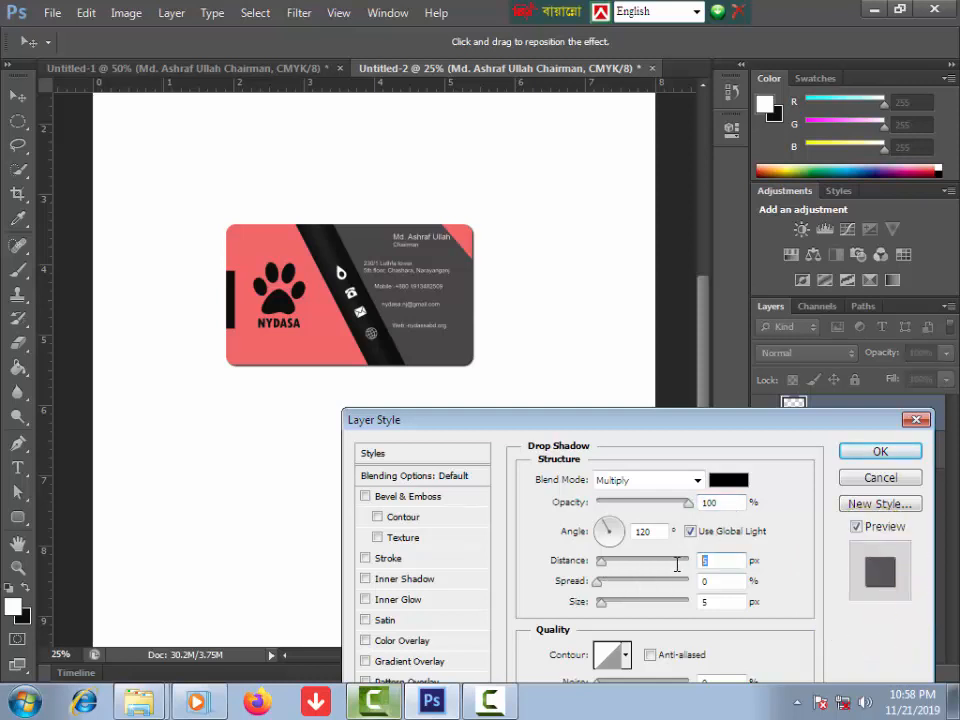
{"action": "type", "text": "1"}
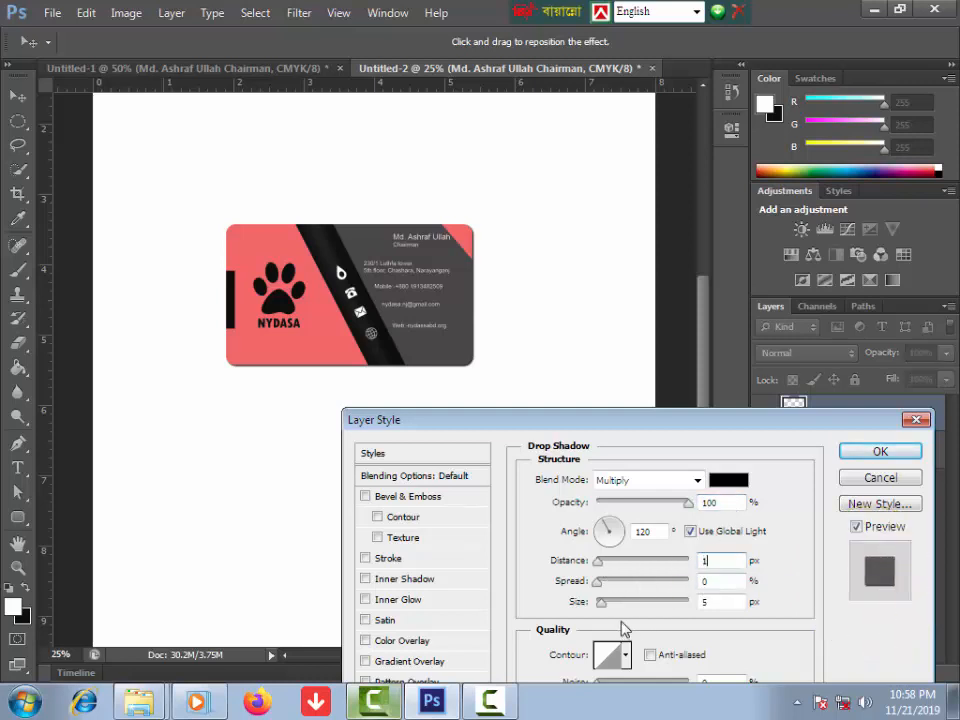
{"action": "left_click", "coordinate": [707, 603]}
{"action": "type", "text": "1"}
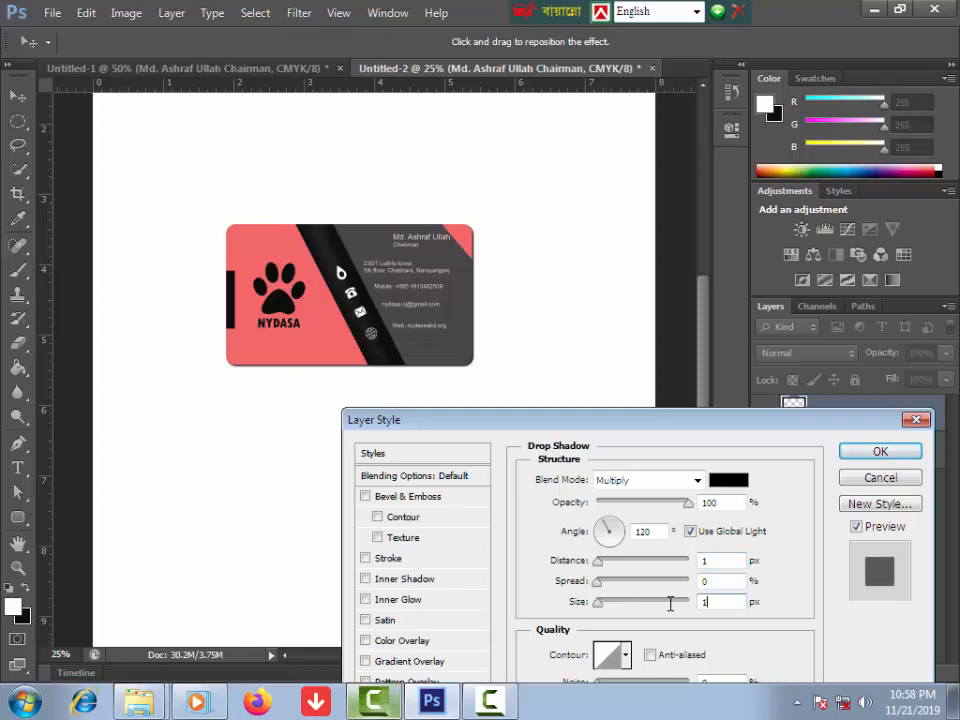
{"action": "left_click", "coordinate": [737, 604]}
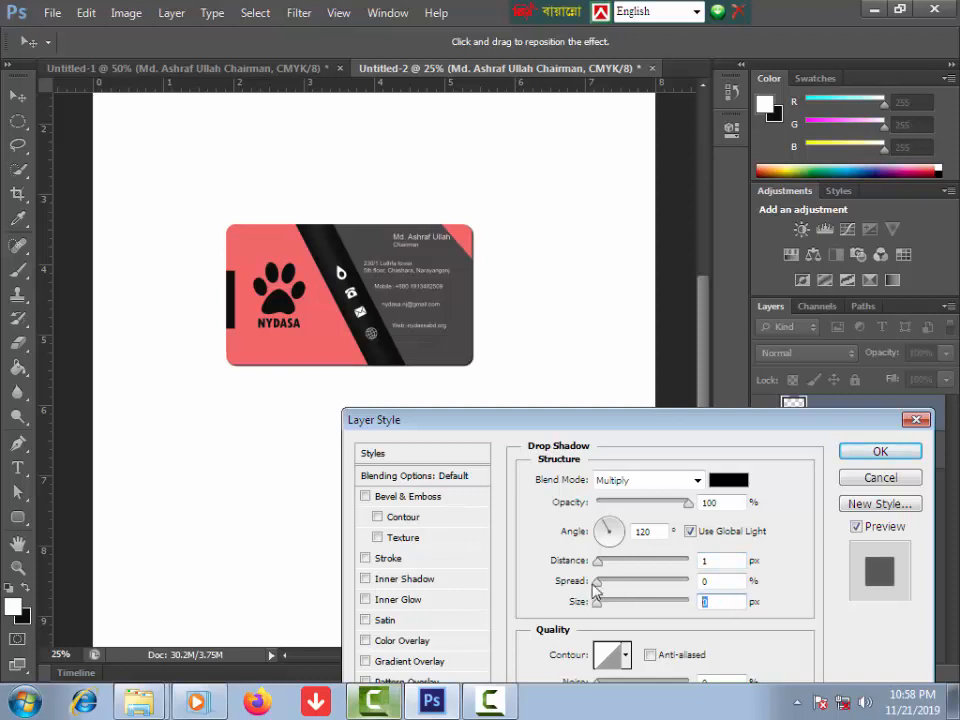
{"action": "type", "text": "0"}
{"action": "left_click", "coordinate": [707, 561]}
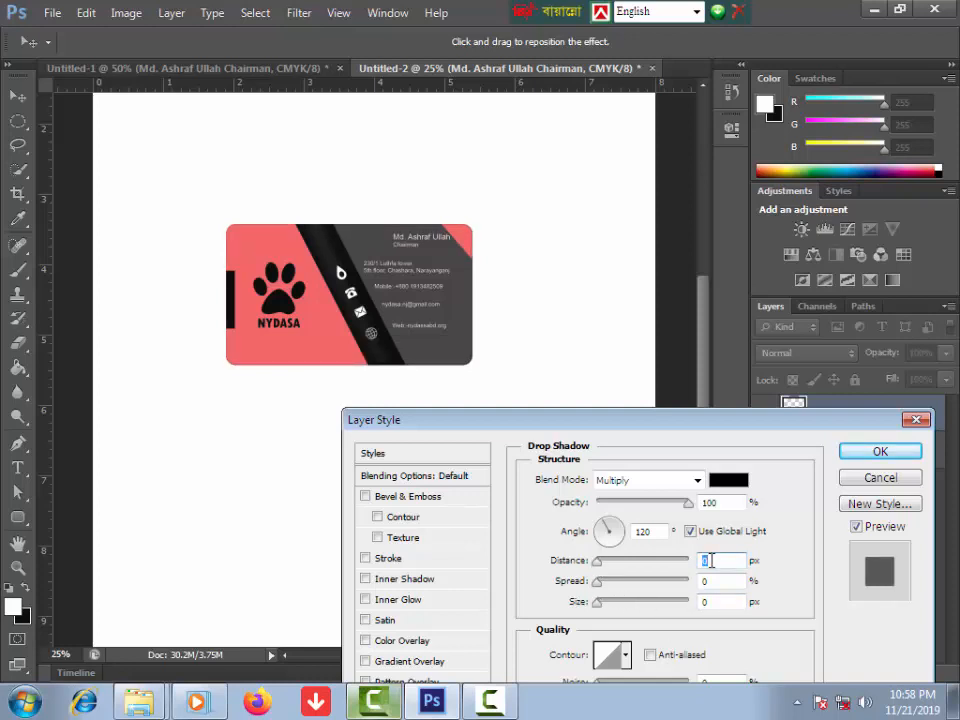
{"action": "type", "text": "1"}
{"action": "left_click", "coordinate": [880, 451]}
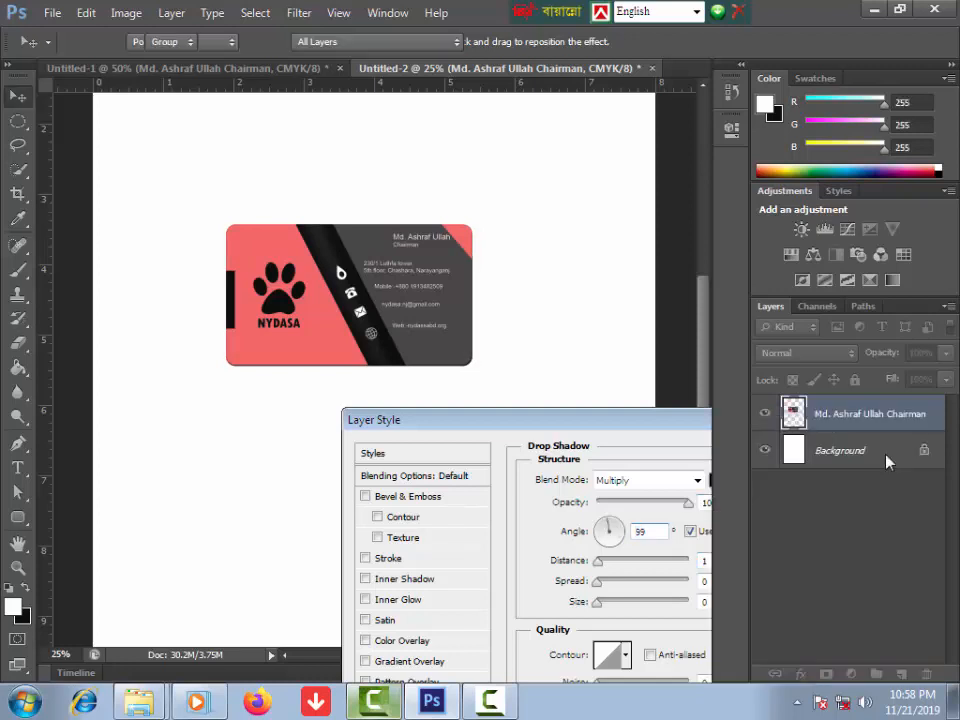
{"action": "left_click_drag", "start_coordinate": [319, 318], "coordinate": [313, 382]}
Step: Rotate the top card about 25° clockwise and distort it into a perspective tilt
{"action": "key", "text": "ctrl+t"}
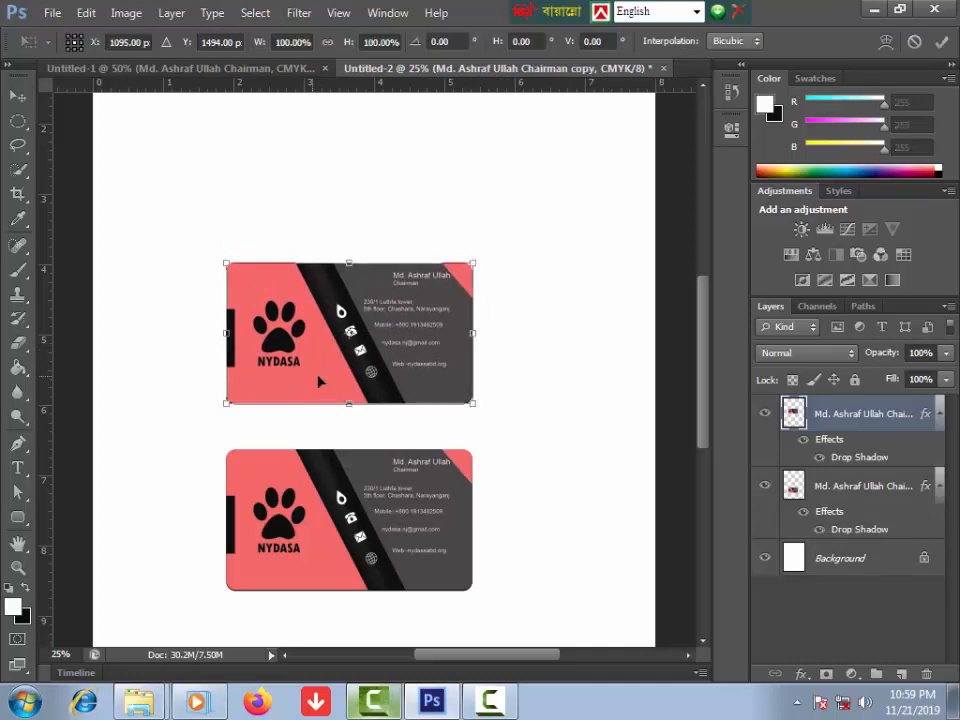
{"action": "left_click_drag", "start_coordinate": [509, 247], "coordinate": [521, 325]}
{"action": "left_click_drag", "start_coordinate": [272, 225], "coordinate": [313, 261]}
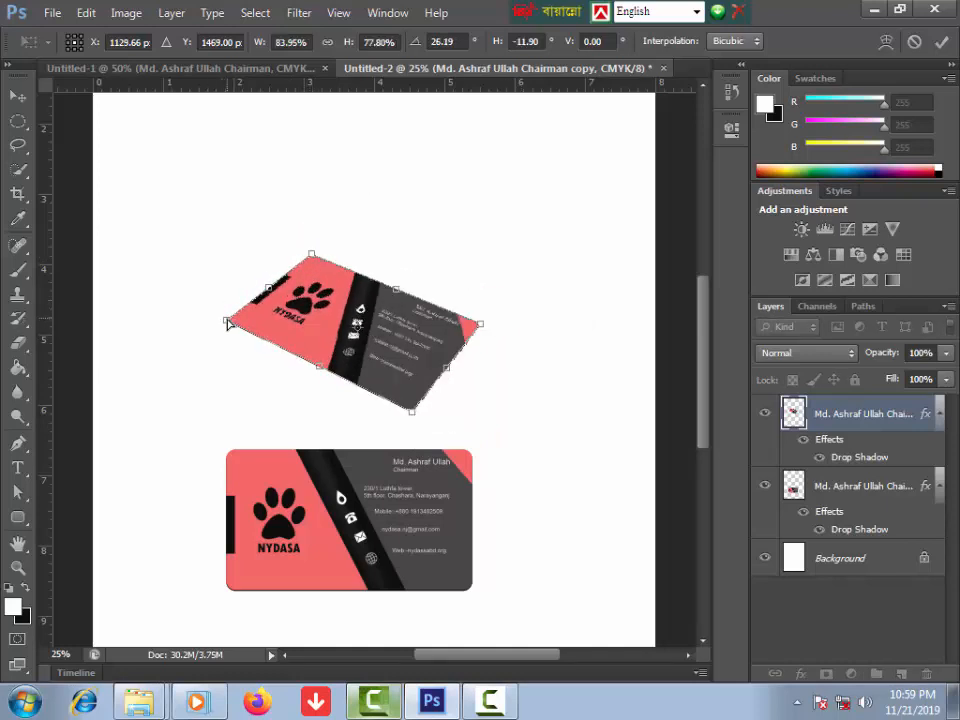
{"action": "left_click_drag", "start_coordinate": [227, 323], "coordinate": [235, 323]}
{"action": "key", "text": "Return"}
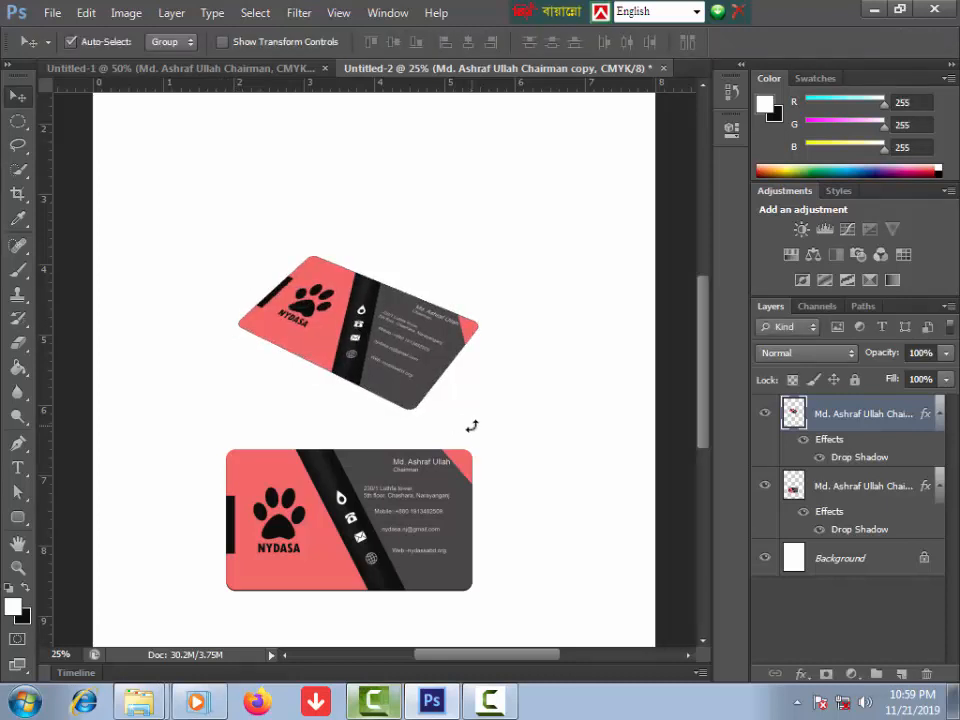
Step: Stack duplicates of the tilted card upward into a pile and delete the flat card's layer
{"action": "left_click_drag", "start_coordinate": [381, 391], "coordinate": [391, 363]}
{"action": "left_click_drag", "start_coordinate": [391, 363], "coordinate": [391, 356]}
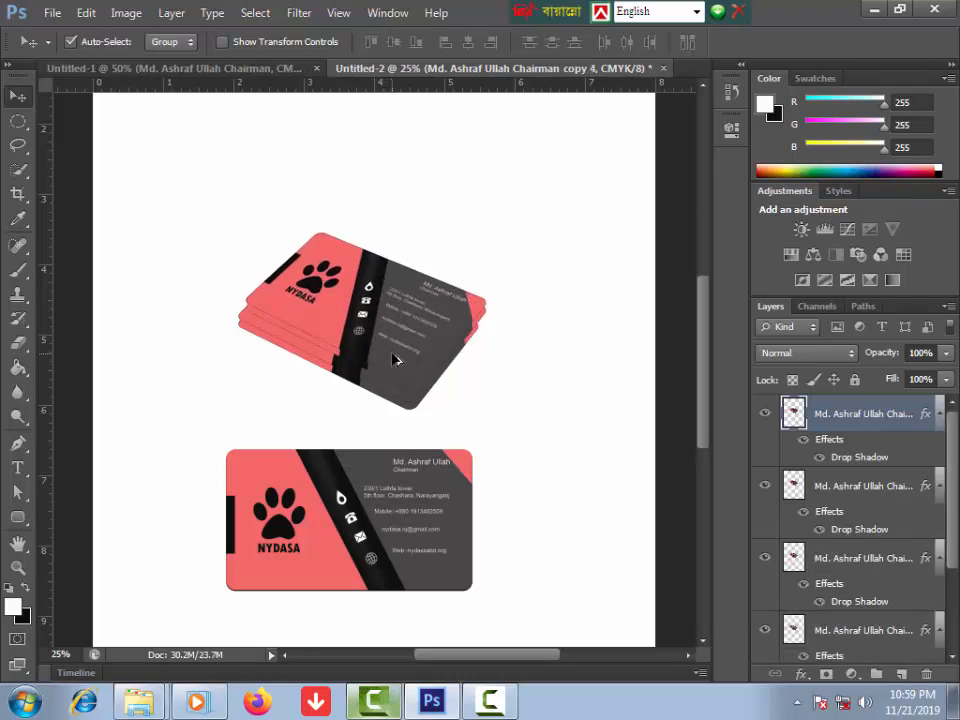
{"action": "left_click_drag", "start_coordinate": [393, 355], "coordinate": [394, 348]}
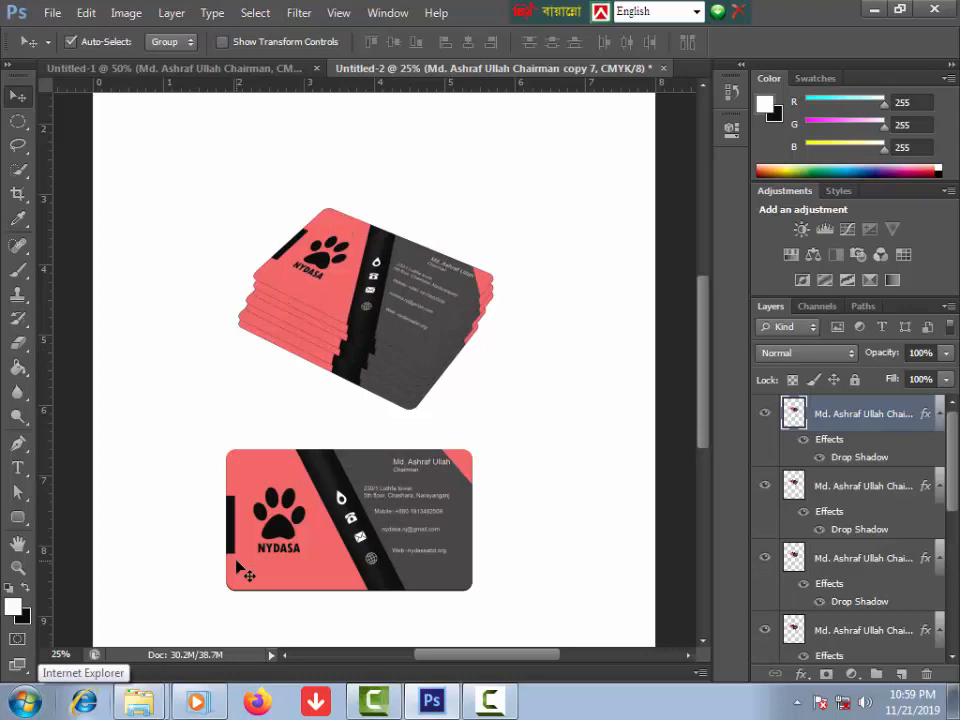
{"action": "left_click", "coordinate": [246, 353]}
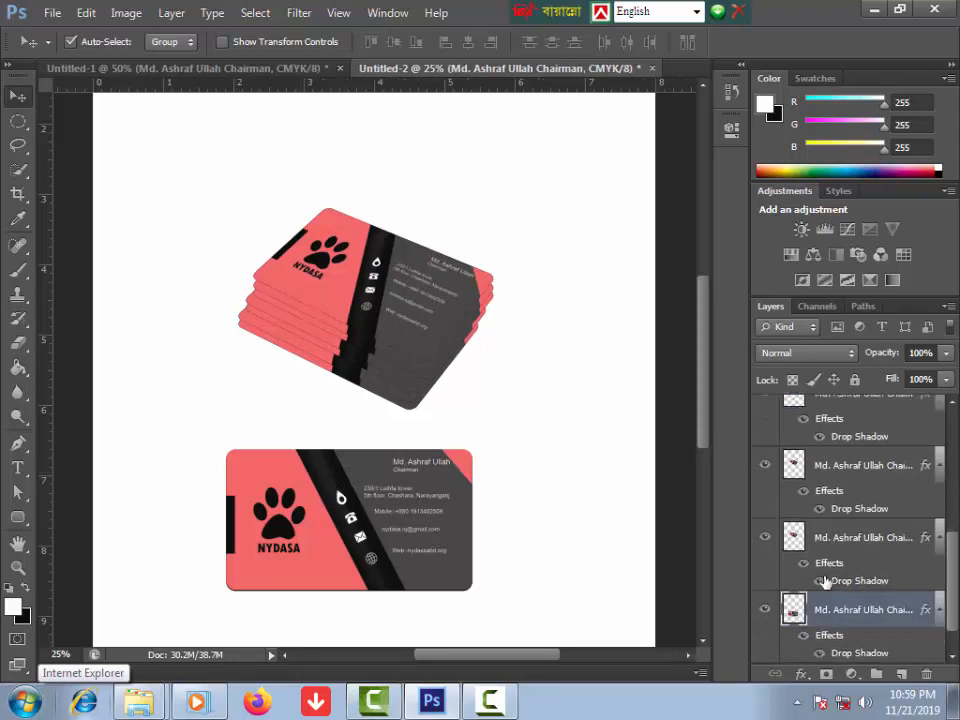
{"action": "left_click_drag", "start_coordinate": [864, 610], "coordinate": [928, 676]}
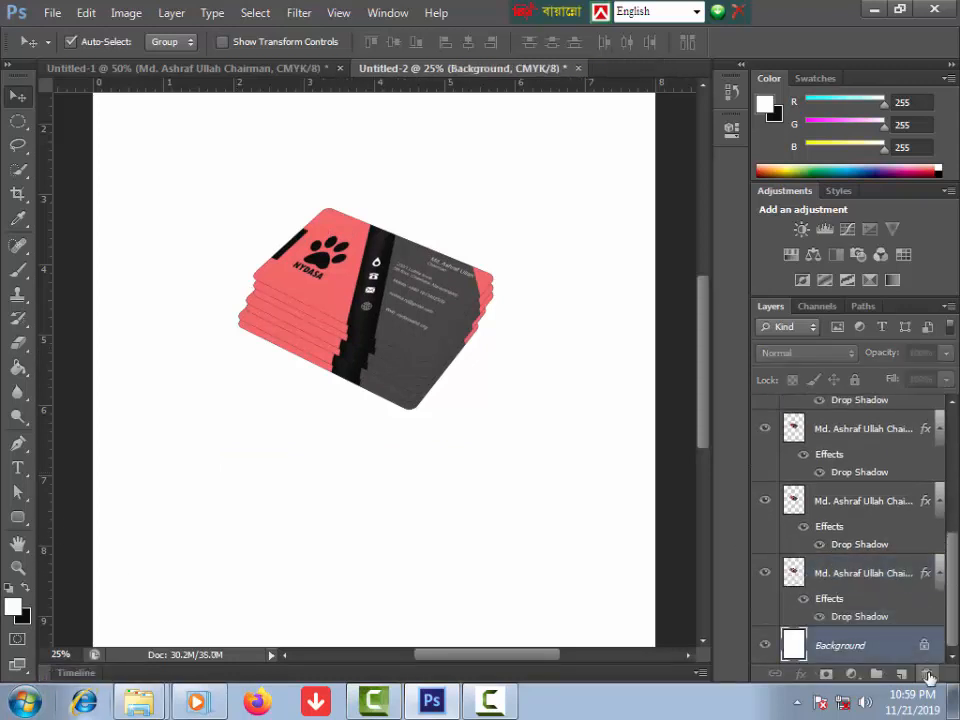
Step: Crop Untitled-2 to a tight frame around the card stack
{"action": "left_click", "coordinate": [18, 194]}
{"action": "left_click_drag", "start_coordinate": [182, 146], "coordinate": [535, 453]}
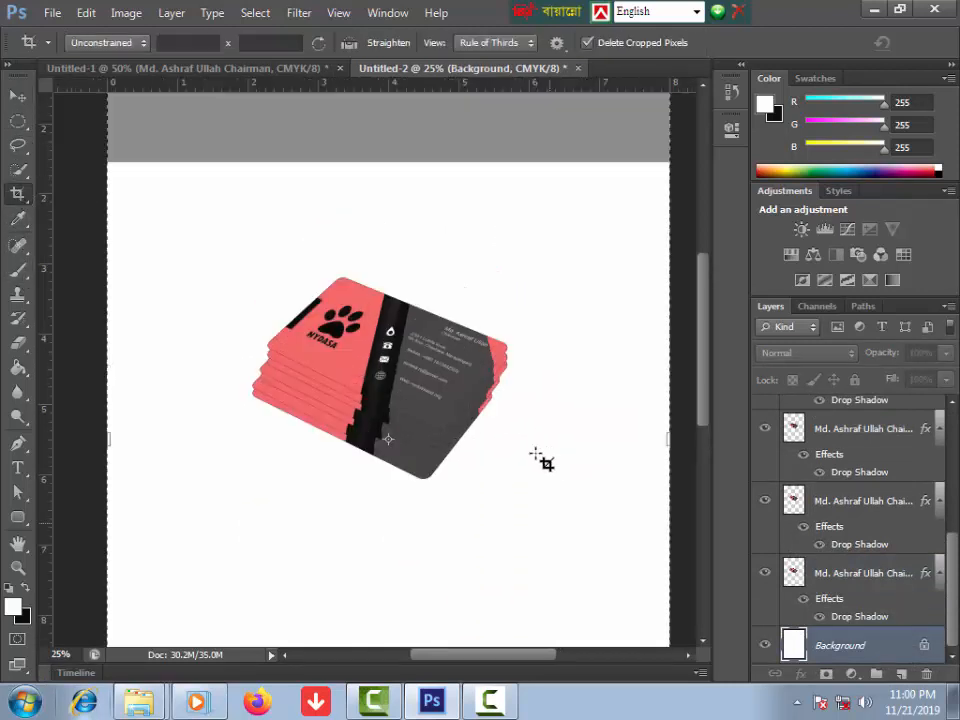
{"action": "key", "text": "Return"}
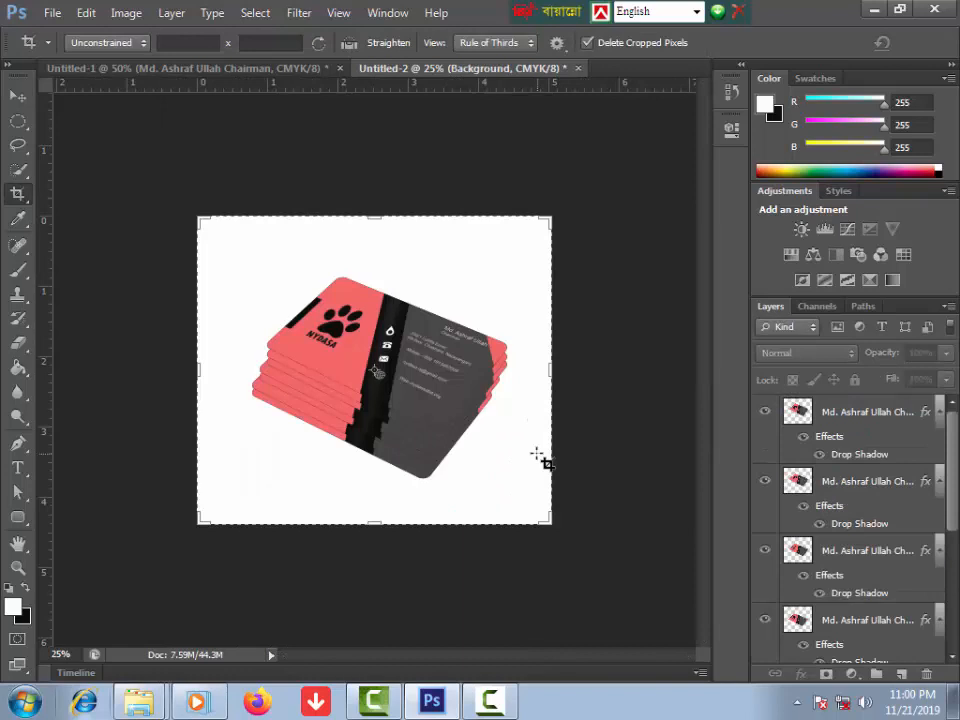
{"action": "left_click", "coordinate": [20, 96]}
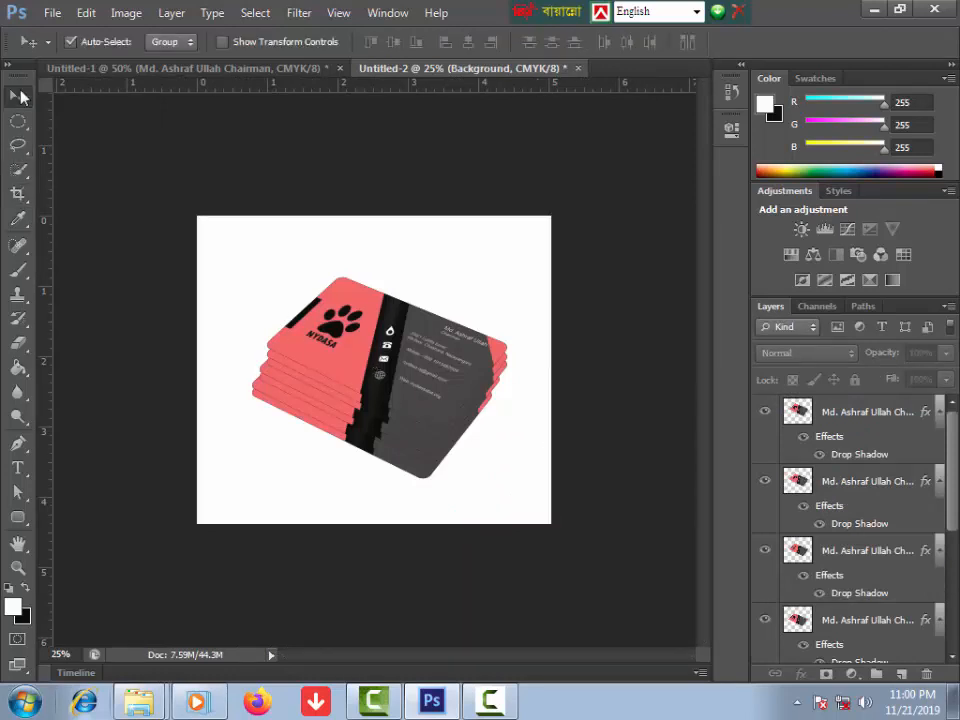
{"action": "left_click_drag", "start_coordinate": [953, 512], "coordinate": [947, 656]}
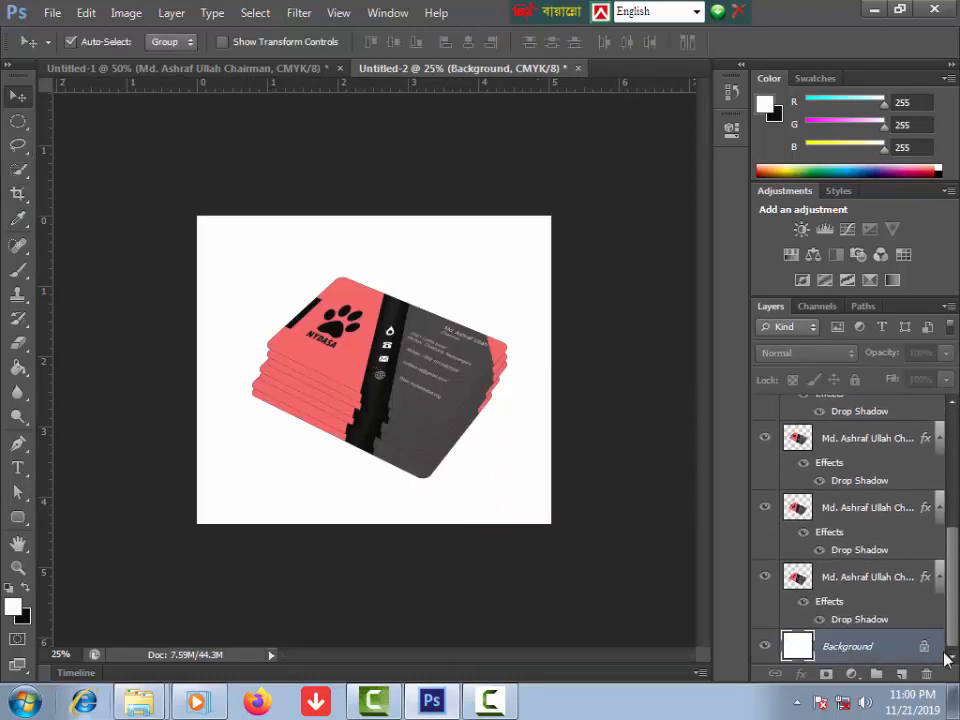
Step: Convert the Background into Layer 0 and fill it with black
{"action": "double_click", "coordinate": [887, 647]}
{"action": "left_click", "coordinate": [627, 224]}
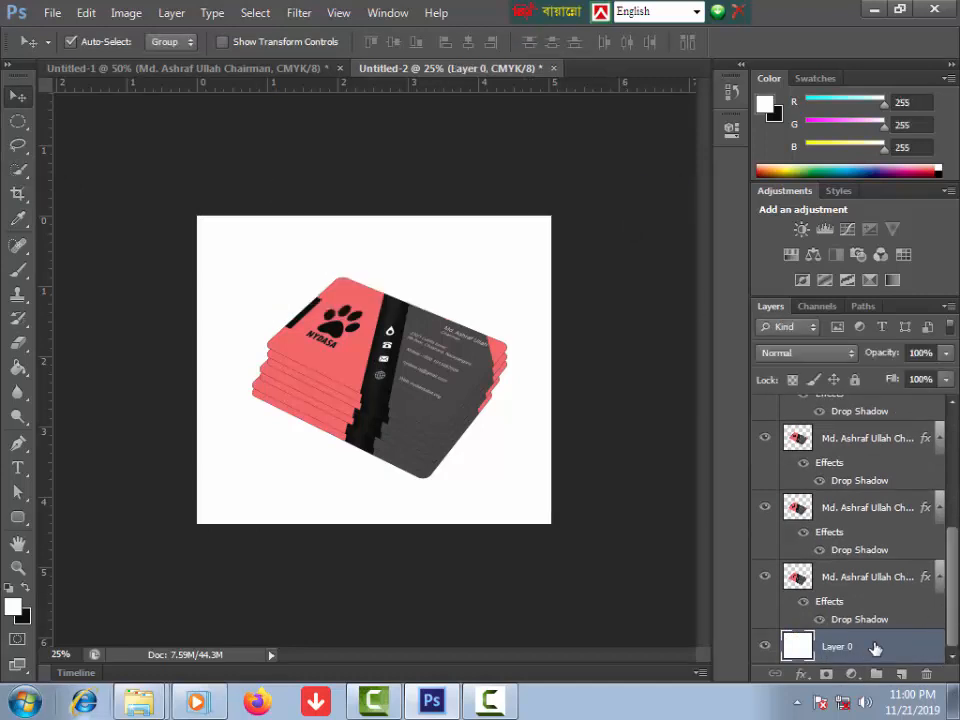
{"action": "key", "text": "ctrl+BackSpace"}
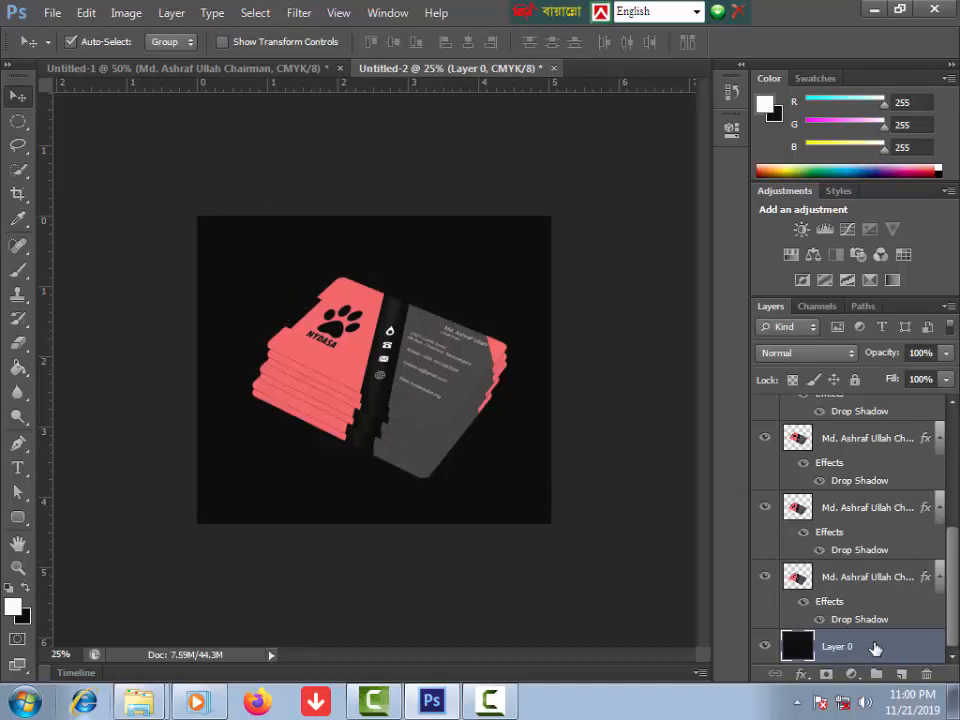
Step: Add a Pattern Overlay to Layer 0 using a grey texture from the appended default patterns
{"action": "left_click", "coordinate": [801, 674]}
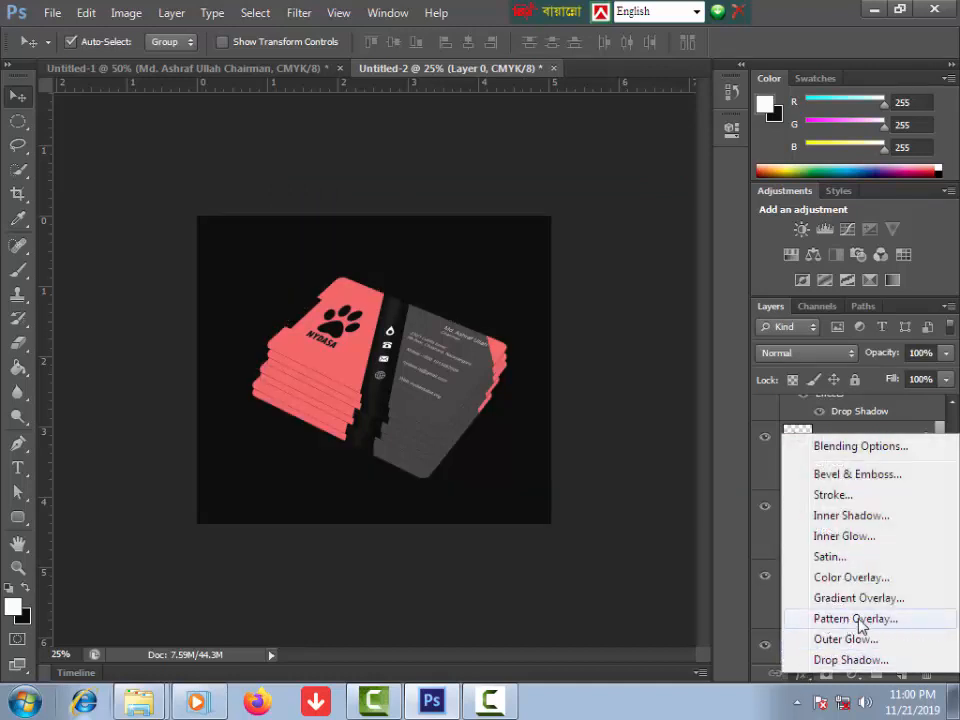
{"action": "left_click", "coordinate": [870, 620]}
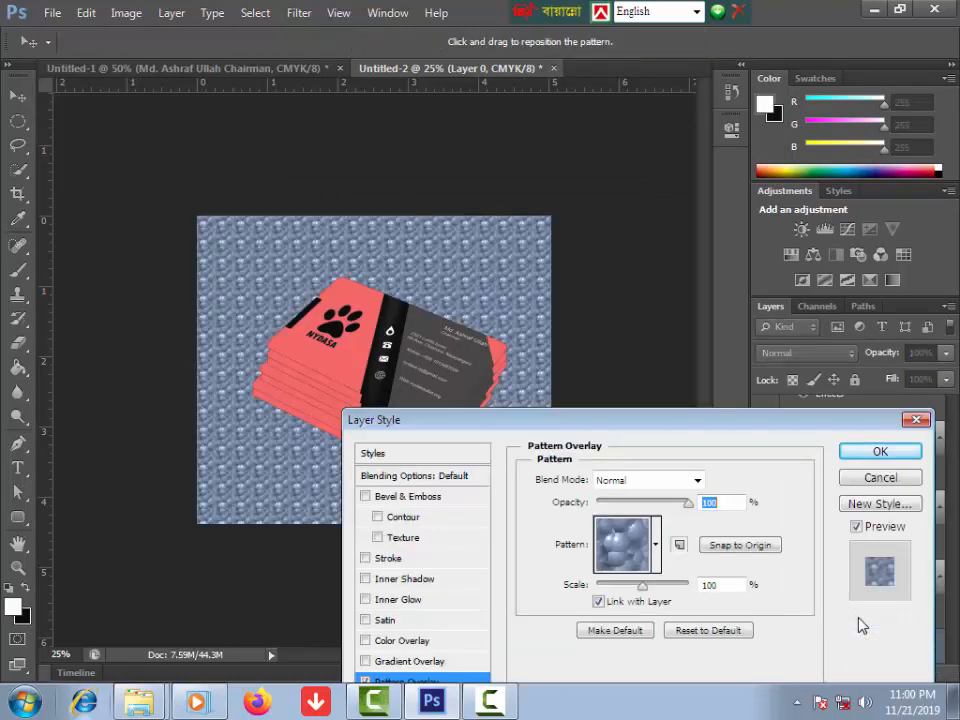
{"action": "left_click", "coordinate": [655, 545]}
{"action": "left_click", "coordinate": [729, 388]}
{"action": "left_click", "coordinate": [688, 381]}
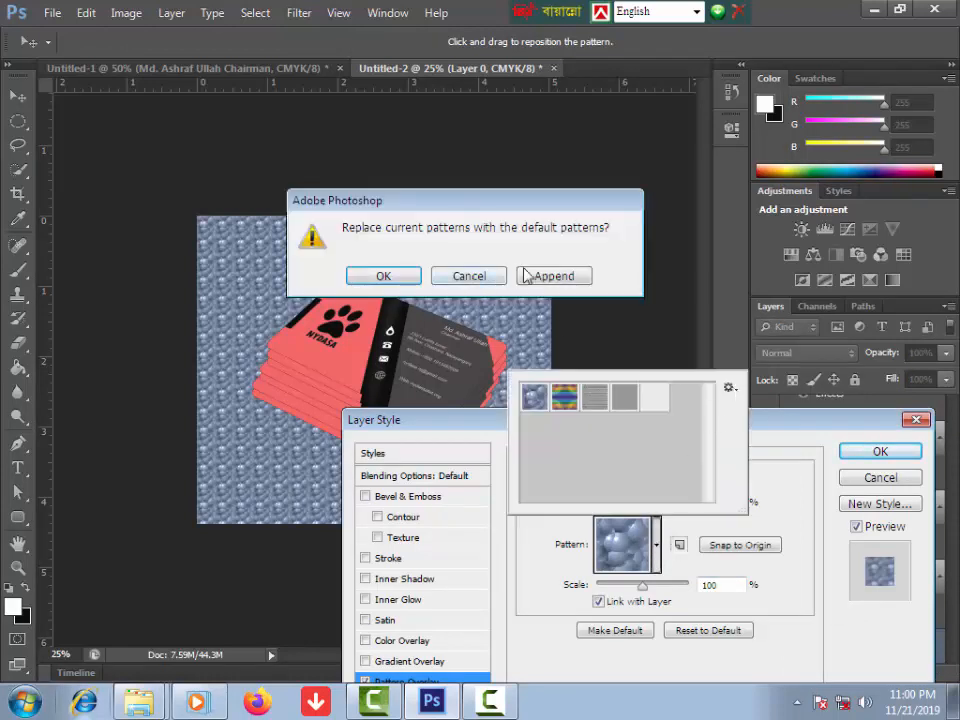
{"action": "left_click", "coordinate": [527, 275]}
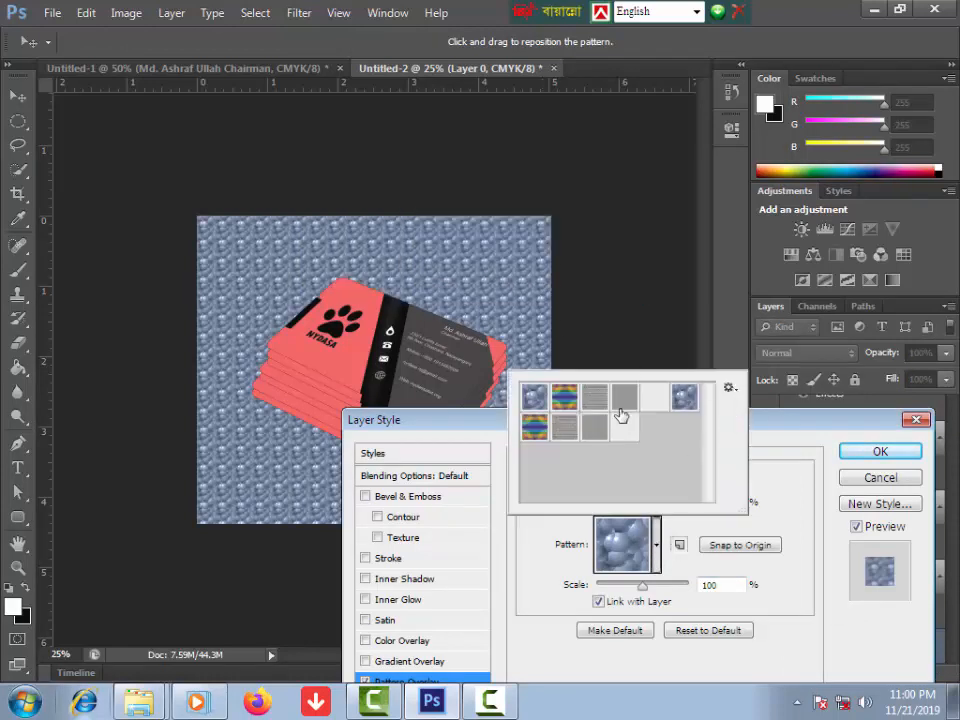
{"action": "left_click", "coordinate": [628, 401]}
{"action": "left_click", "coordinate": [654, 427]}
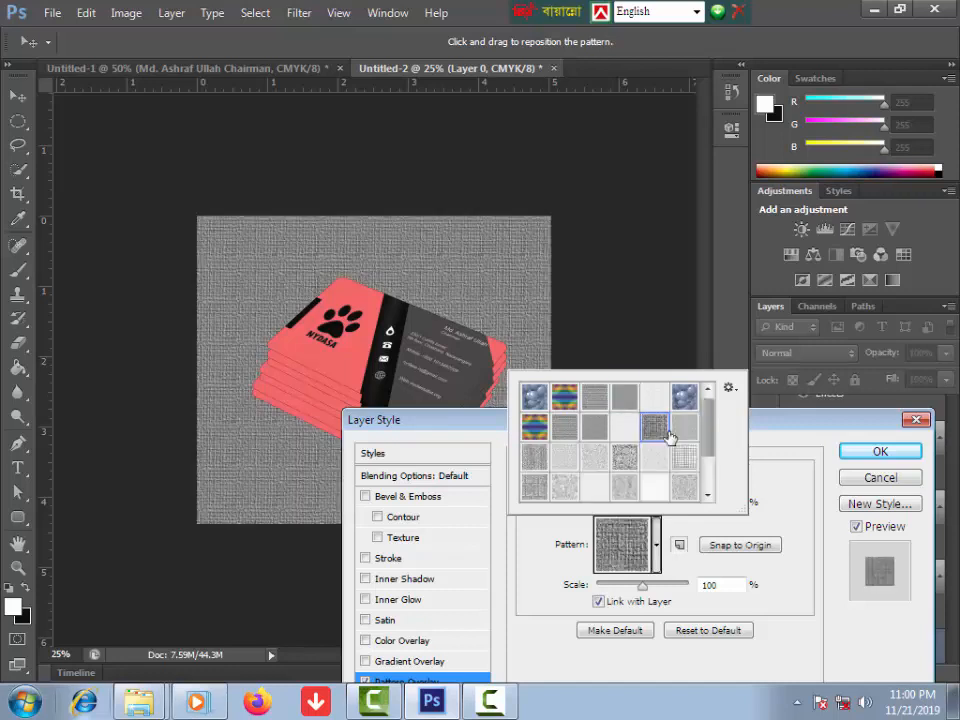
{"action": "left_click", "coordinate": [877, 455]}
{"action": "left_click", "coordinate": [878, 453]}
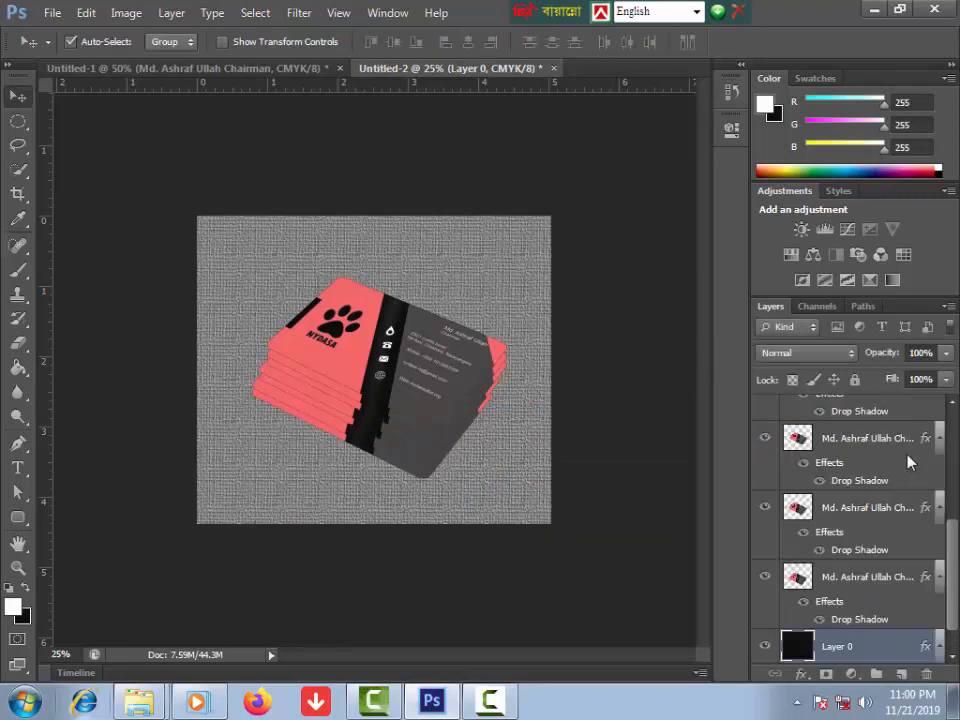